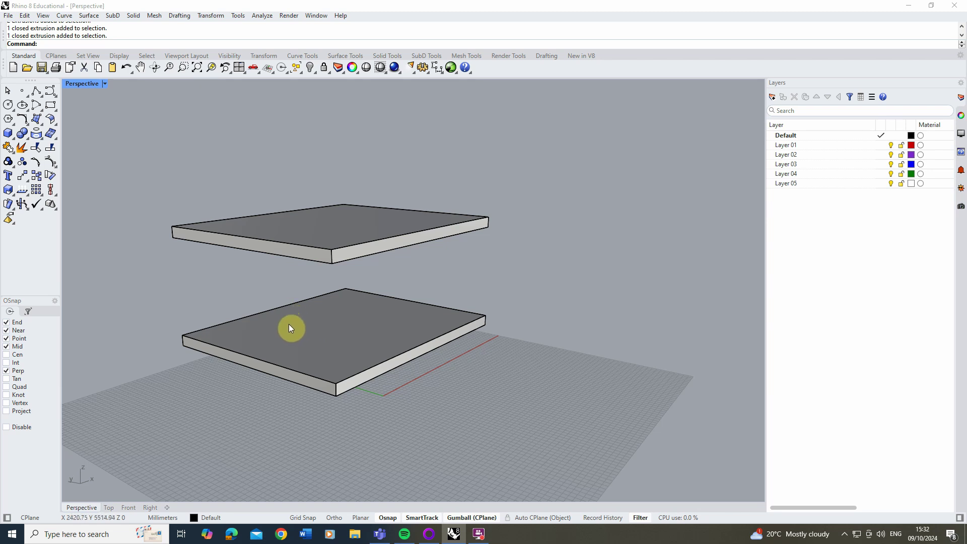
- Place a point object on the nearest top corner of the lower slab and another on the matching corner of the upper slab
{"action": "left_click", "coordinate": [23, 93]}
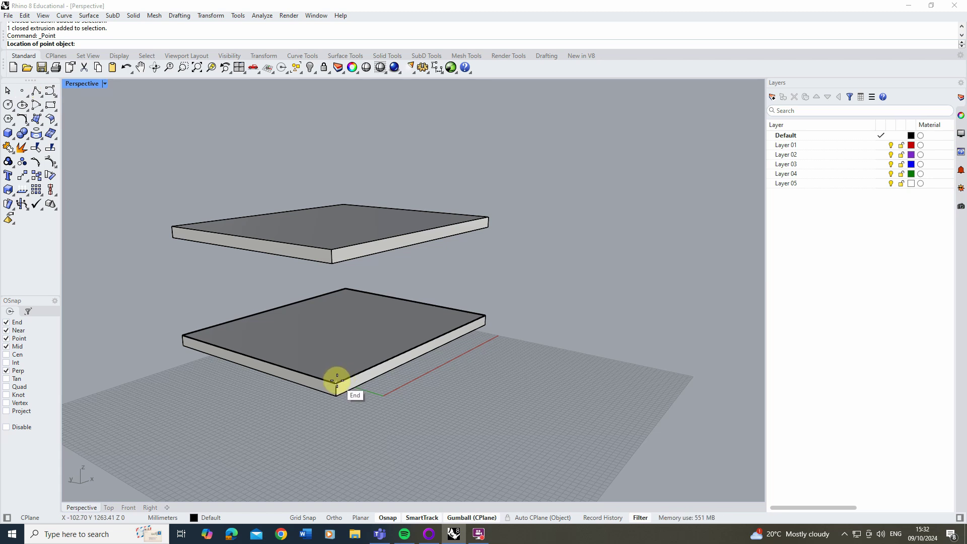
{"action": "left_click", "coordinate": [336, 381]}
{"action": "left_click", "coordinate": [19, 94]}
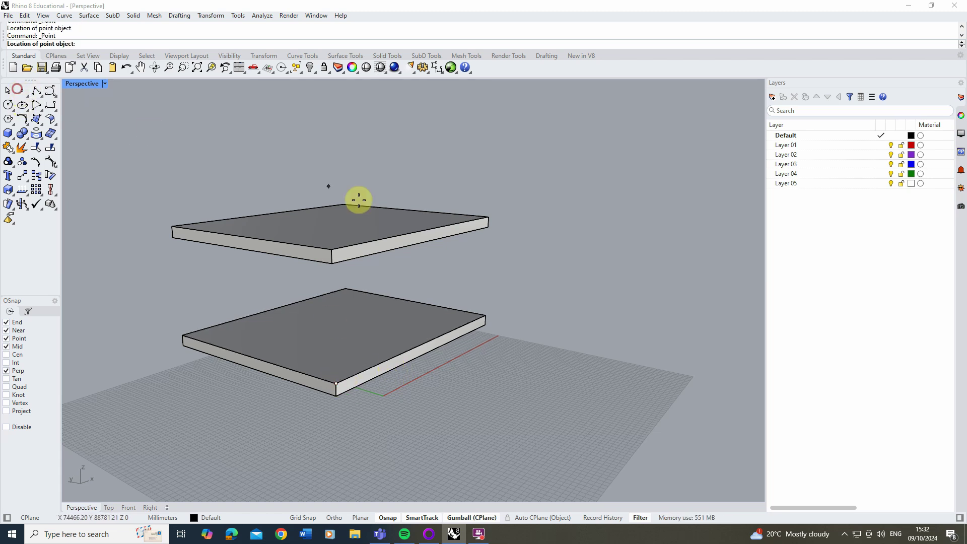
{"action": "left_click", "coordinate": [332, 249]}
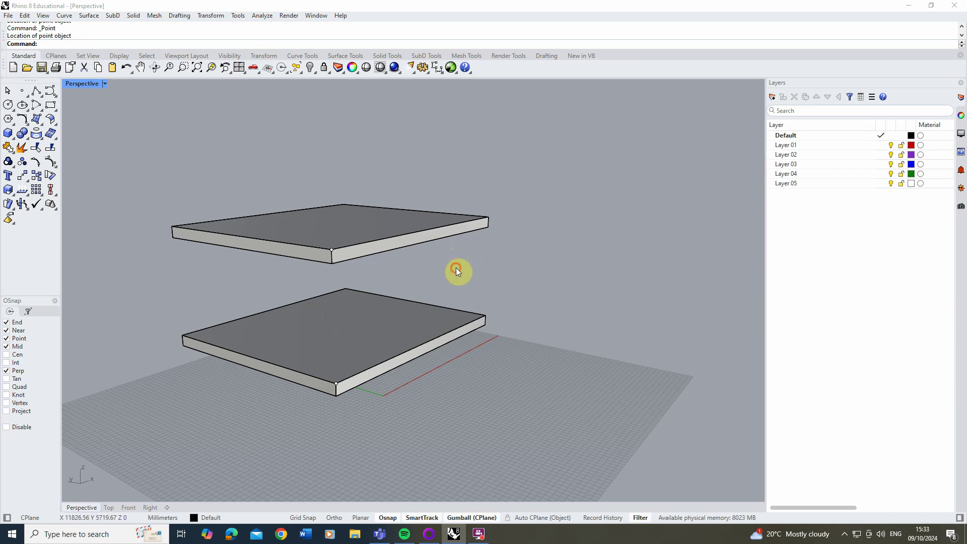
- Launch Grasshopper and position its window so that both slabs stay accessible in the perspective view
{"action": "type", "text": "Grasshopper"}
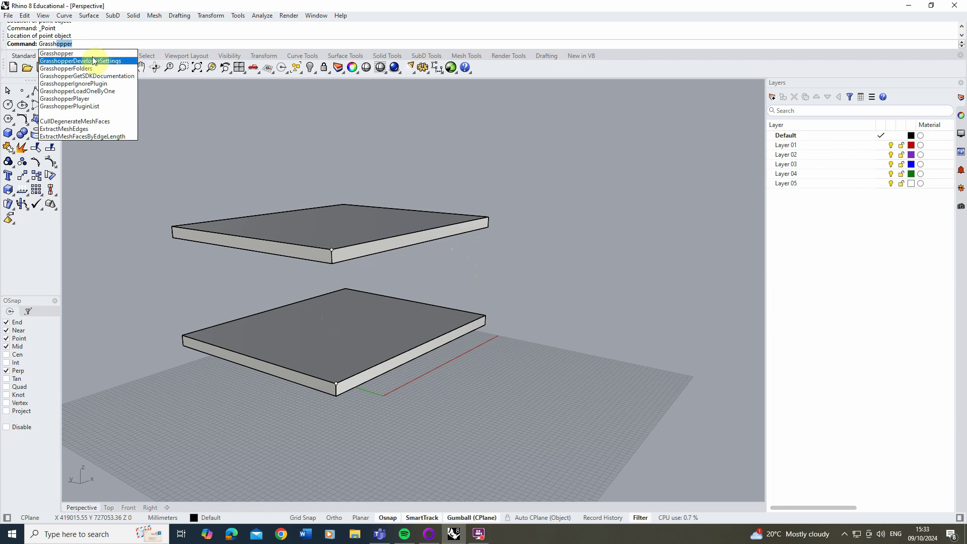
{"action": "left_click", "coordinate": [68, 53]}
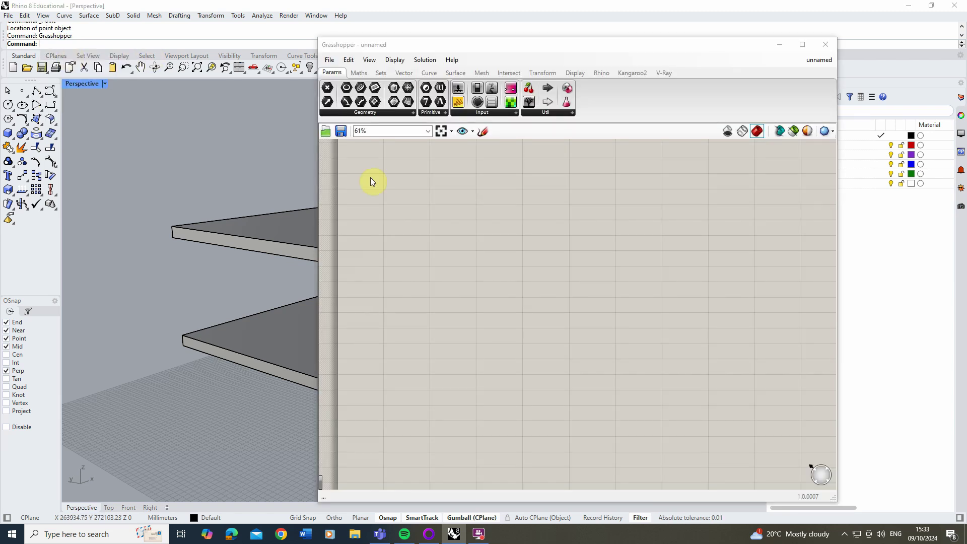
{"action": "left_click", "coordinate": [330, 60]}
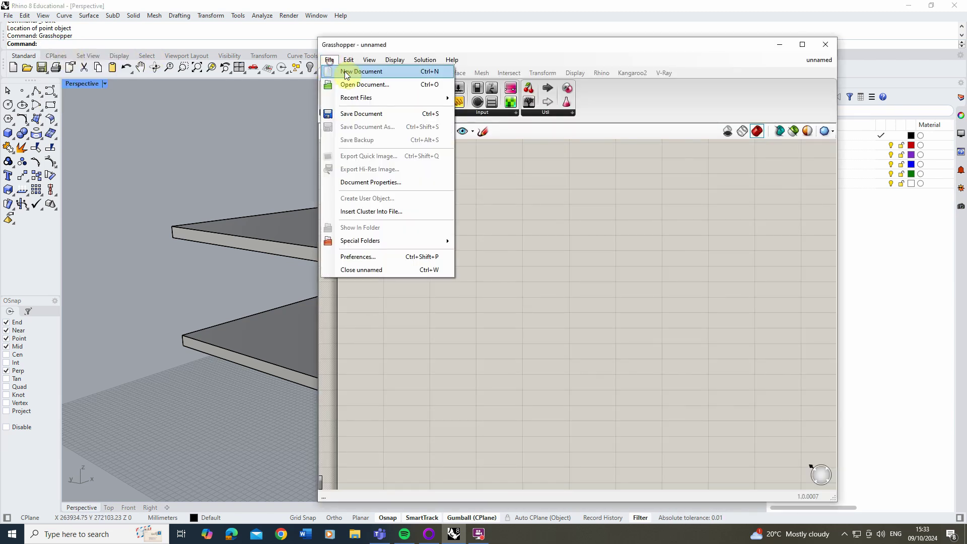
{"action": "left_click", "coordinate": [592, 236]}
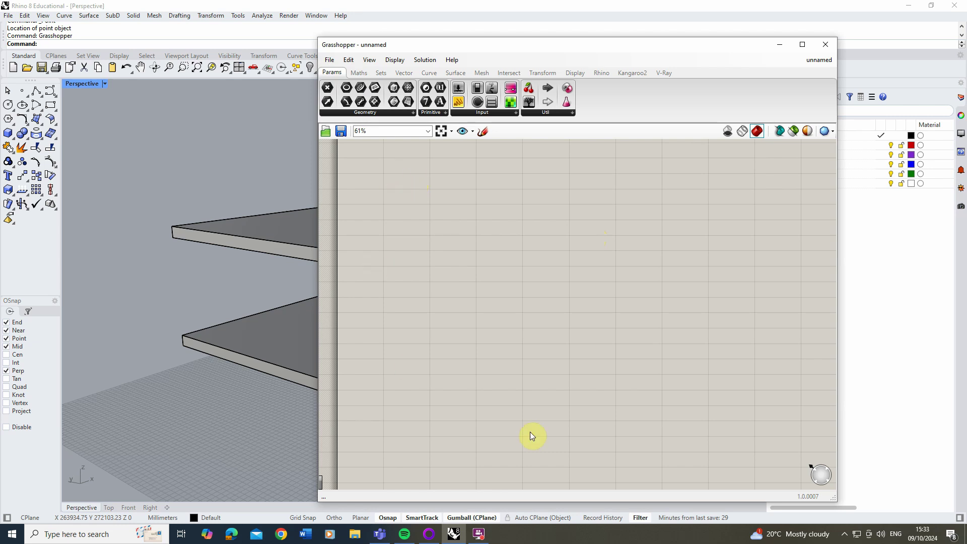
{"action": "left_click_drag", "start_coordinate": [402, 48], "coordinate": [504, 52]}
{"action": "scroll", "coordinate": [123, 207], "scroll_direction": "up", "scroll_amount": 2}
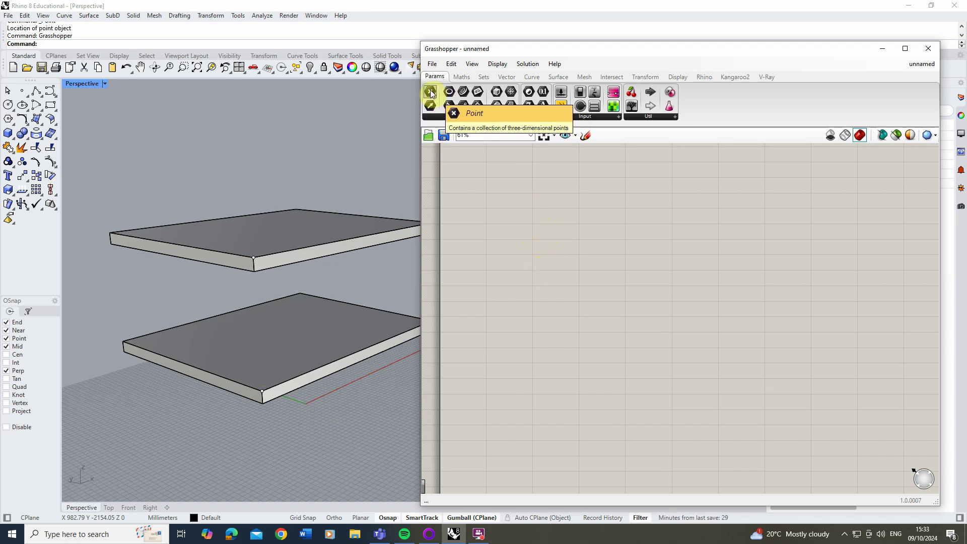
- Add a Point parameter to the Grasshopper canvas, reference the lower slab's corner point and rename the parameter Bottom
{"action": "left_click_drag", "start_coordinate": [430, 91], "coordinate": [538, 228]}
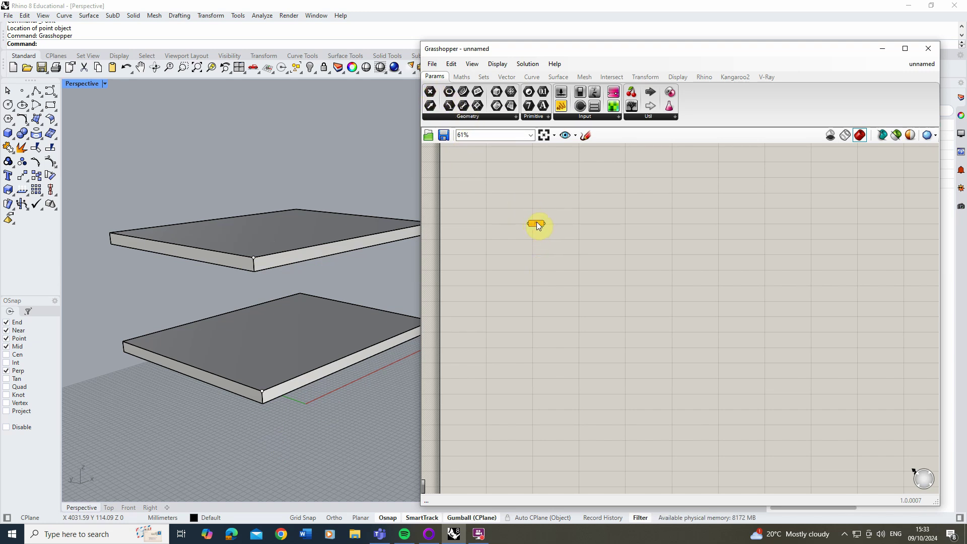
{"action": "right_click", "coordinate": [538, 227]}
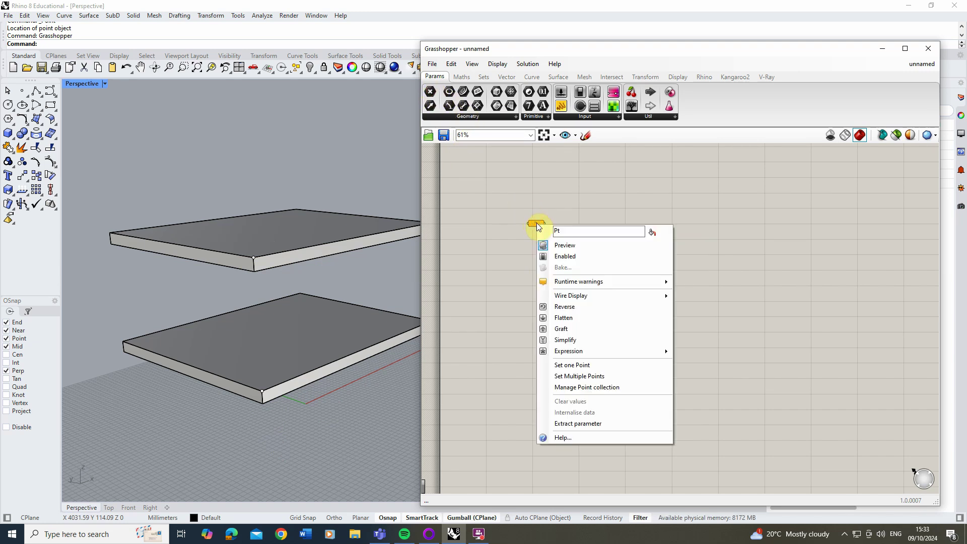
{"action": "left_click", "coordinate": [577, 365]}
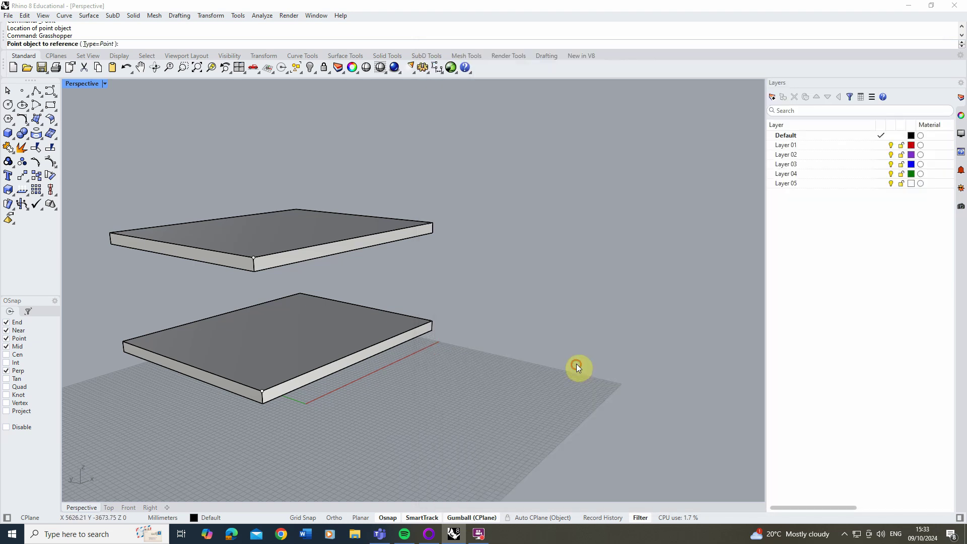
{"action": "left_click", "coordinate": [262, 390]}
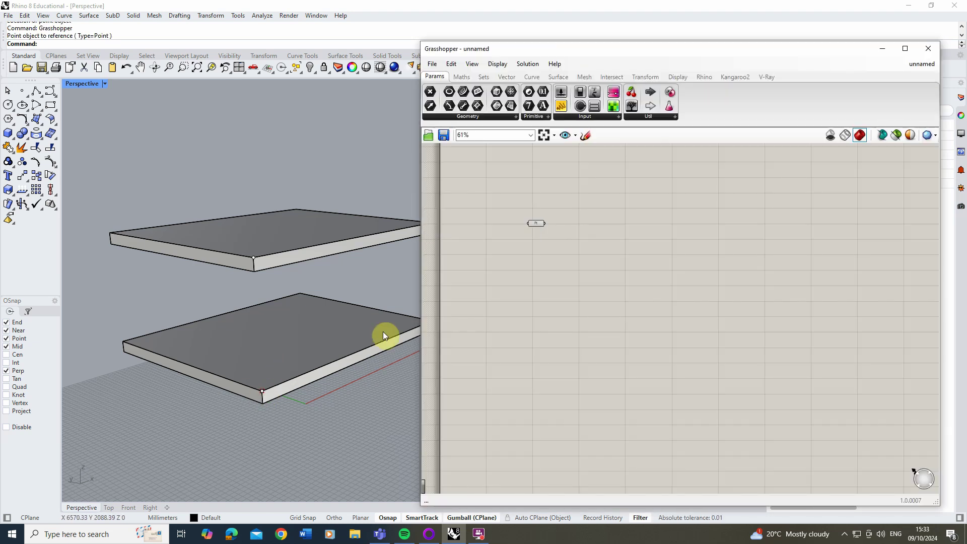
{"action": "right_click", "coordinate": [536, 223]}
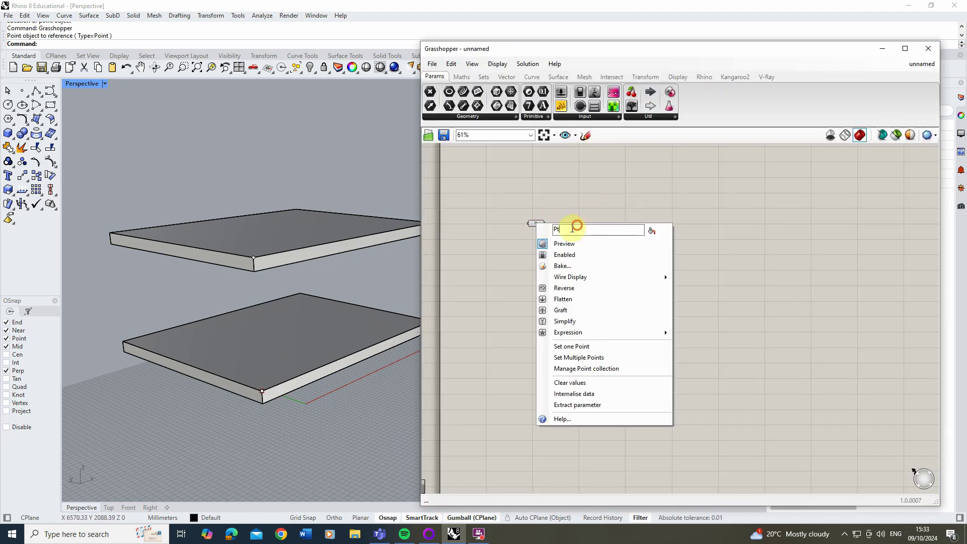
{"action": "type", "text": "Bottom"}
{"action": "key", "text": "Return"}
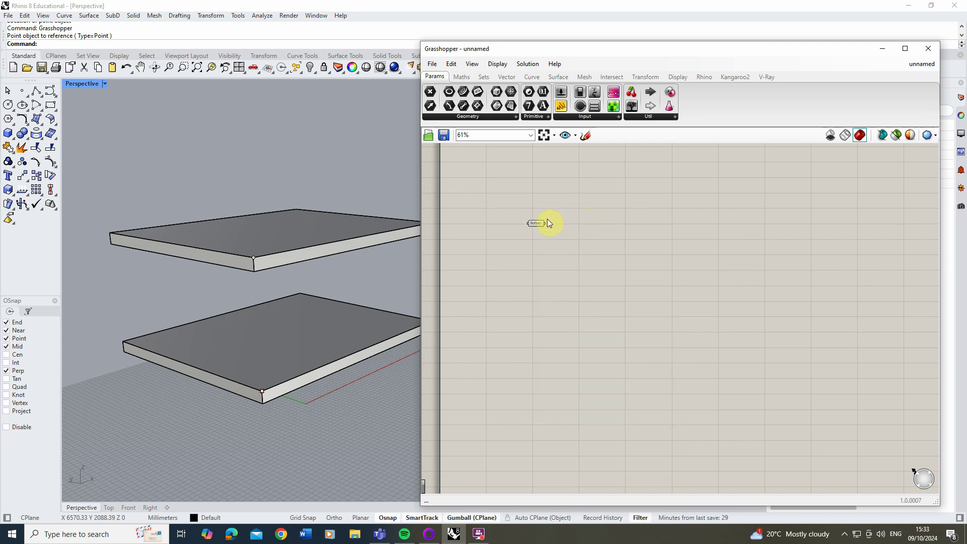
- Add a second Point parameter below Bottom, reference the upper slab's corner point and rename the parameter Top
{"action": "left_click_drag", "start_coordinate": [430, 91], "coordinate": [537, 244]}
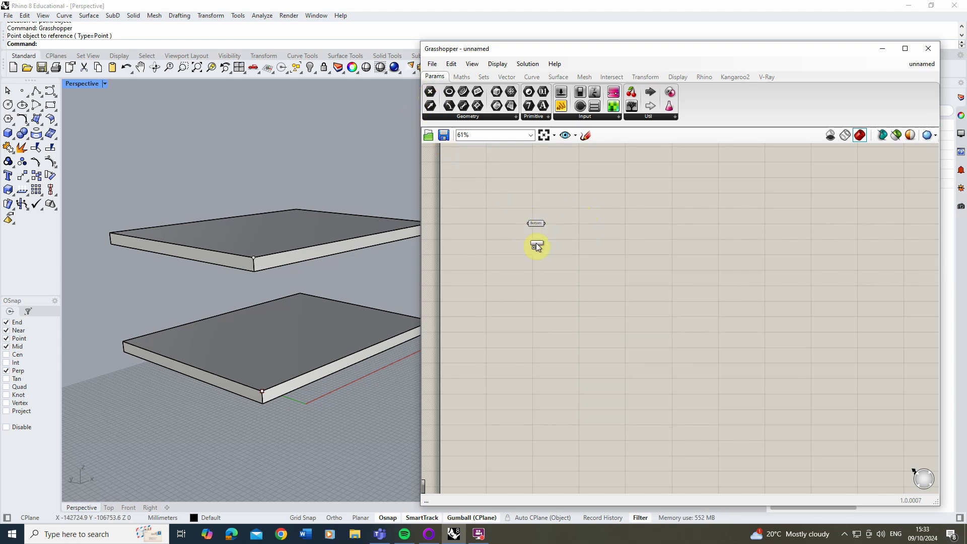
{"action": "right_click", "coordinate": [537, 246]}
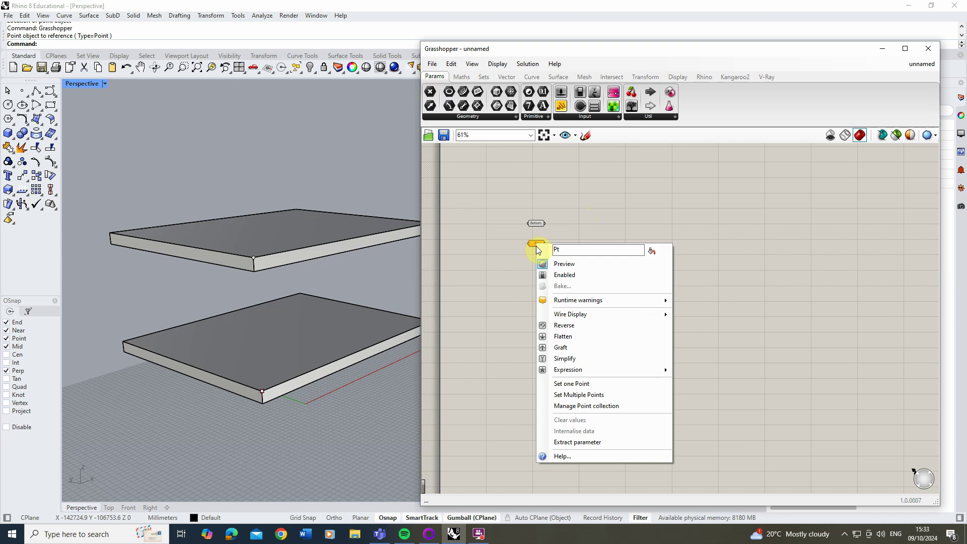
{"action": "left_click", "coordinate": [575, 383]}
{"action": "left_click", "coordinate": [254, 258]}
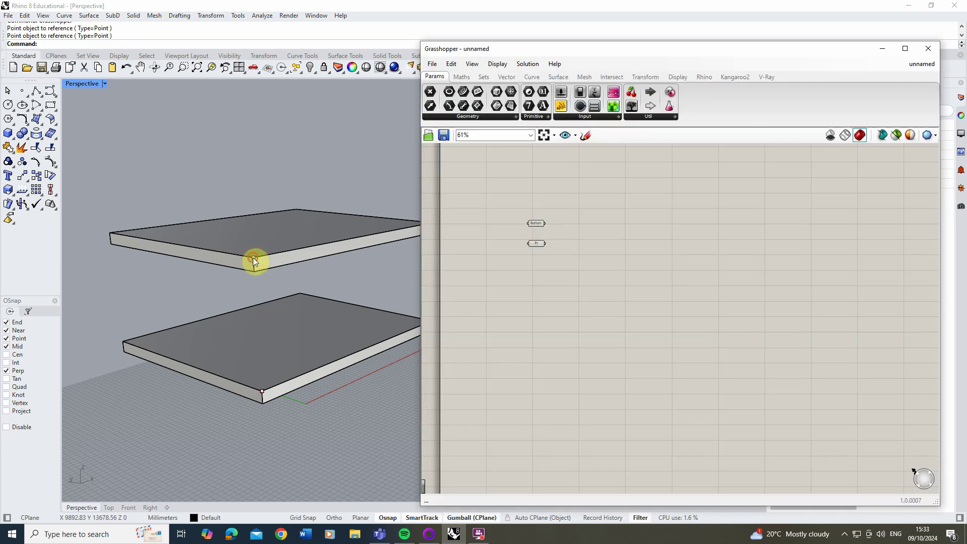
{"action": "right_click", "coordinate": [537, 244]}
{"action": "type", "text": "T"}
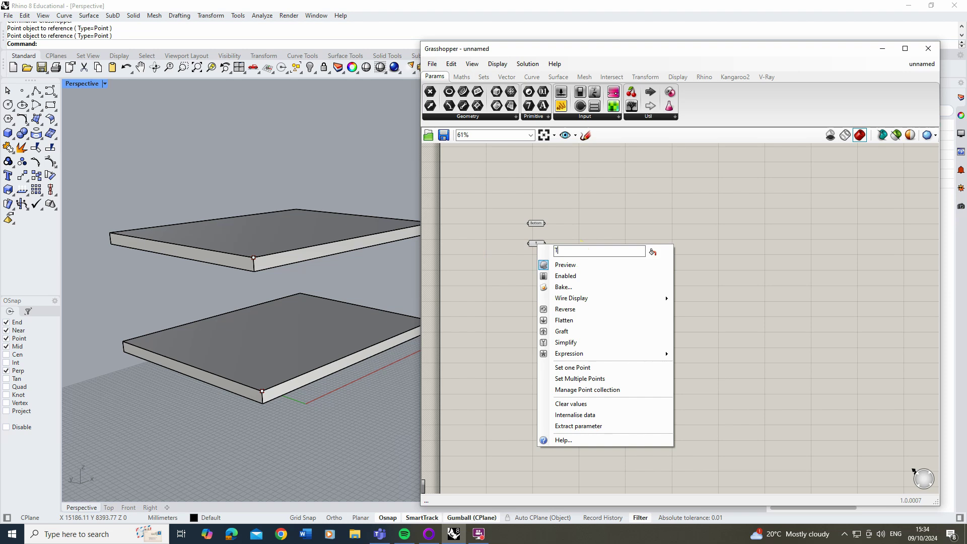
{"action": "type", "text": "op"}
{"action": "key", "text": "Return"}
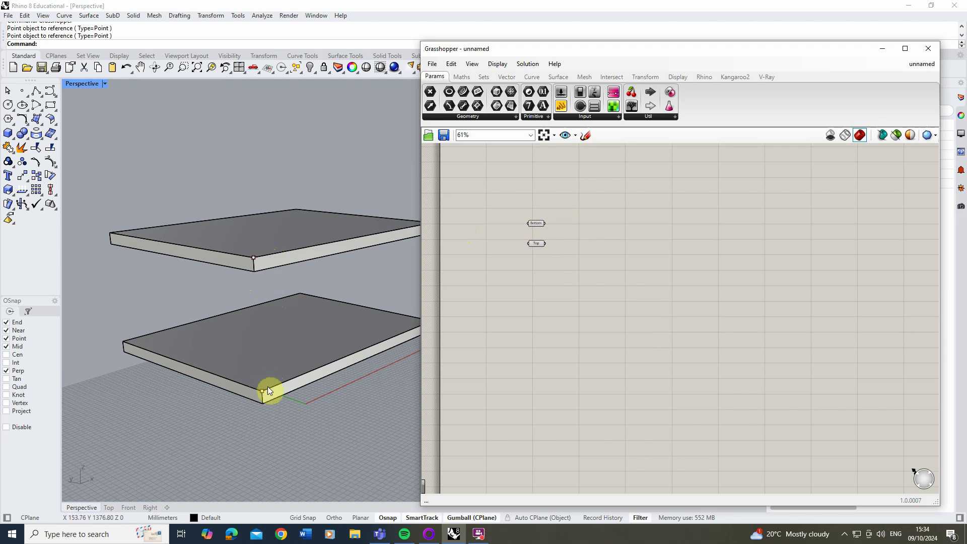
{"action": "left_click", "coordinate": [537, 244]}
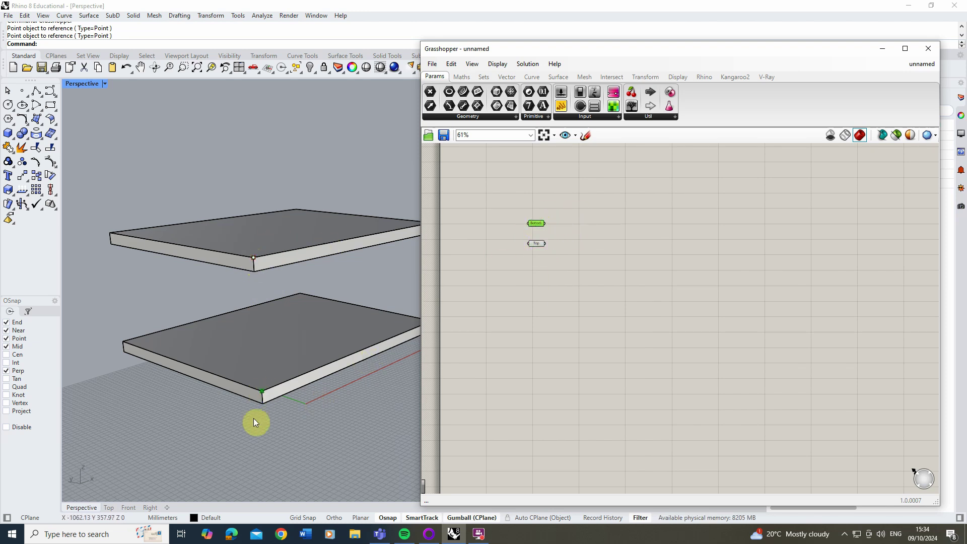
{"action": "left_click", "coordinate": [584, 267]}
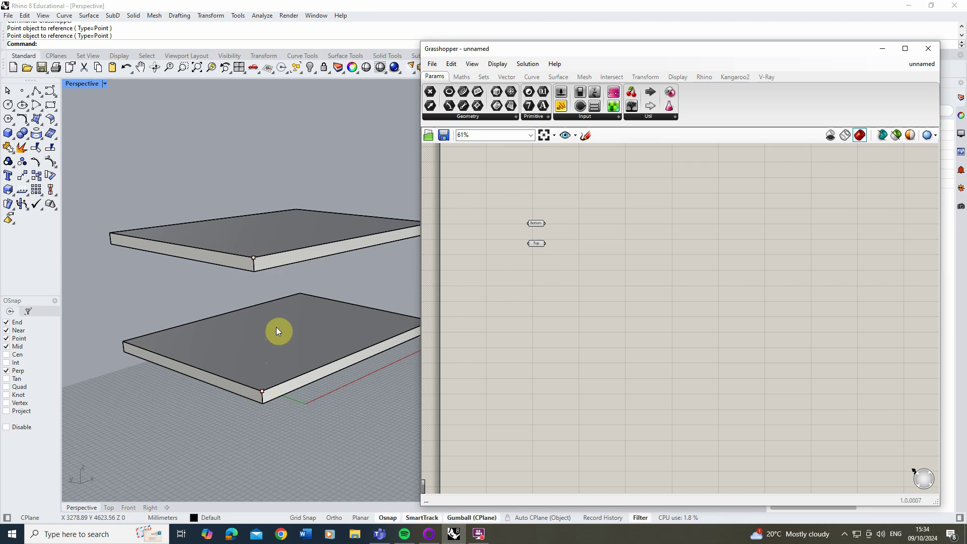
- Search the components for "dist" and place a Distance component beside the two point parameters
{"action": "double_click", "coordinate": [606, 223]}
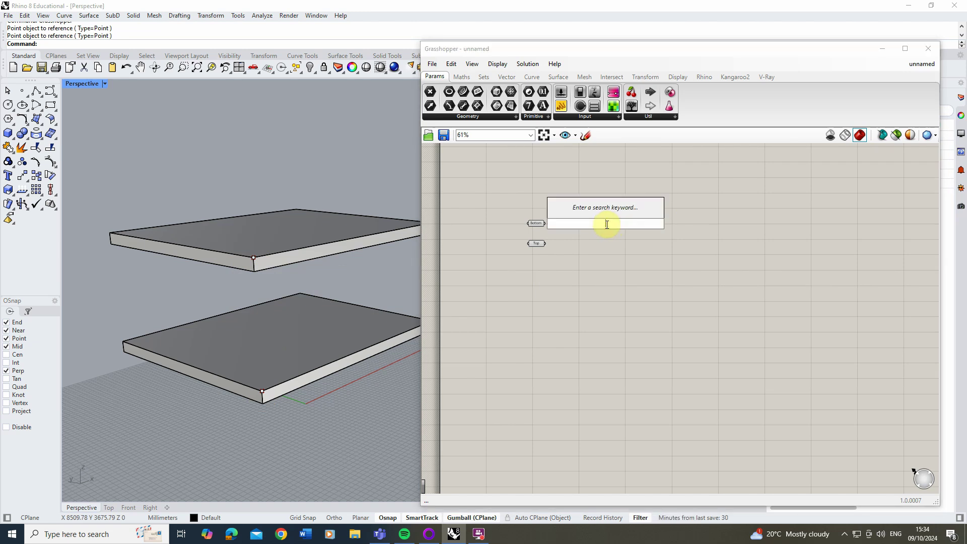
{"action": "type", "text": "di"}
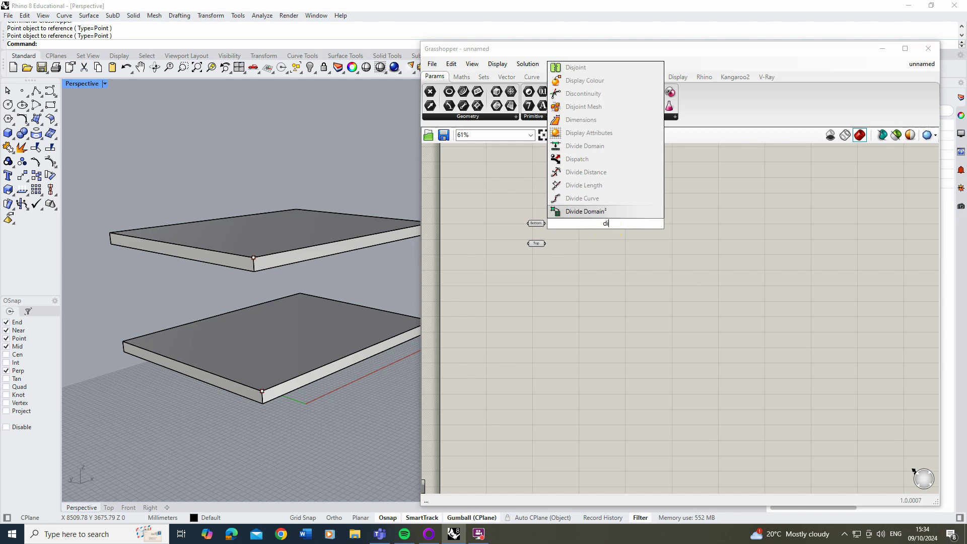
{"action": "type", "text": "st"}
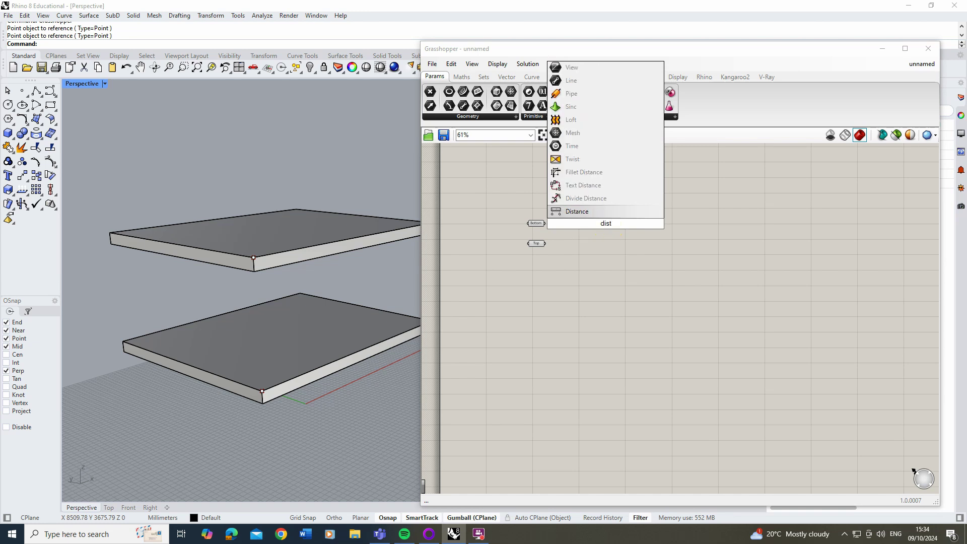
{"action": "left_click", "coordinate": [588, 211]}
{"action": "left_click_drag", "start_coordinate": [605, 223], "coordinate": [594, 232]}
- Connect Bottom to input A and Top to input B of the Distance component
{"action": "scroll", "coordinate": [562, 227], "scroll_direction": "up", "scroll_amount": 4}
{"action": "left_click_drag", "start_coordinate": [518, 216], "coordinate": [609, 232]}
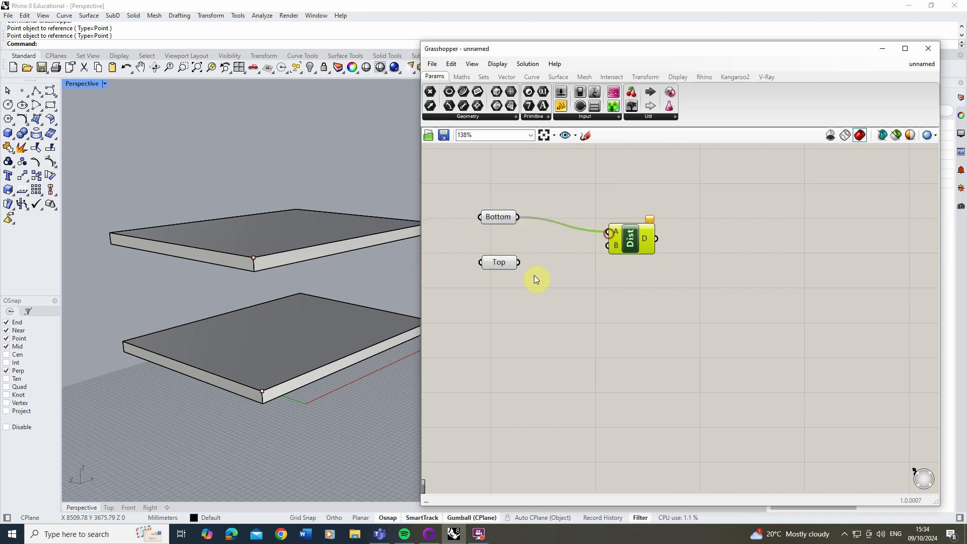
{"action": "left_click_drag", "start_coordinate": [519, 262], "coordinate": [610, 245]}
{"action": "mouse_move", "coordinate": [647, 240]}
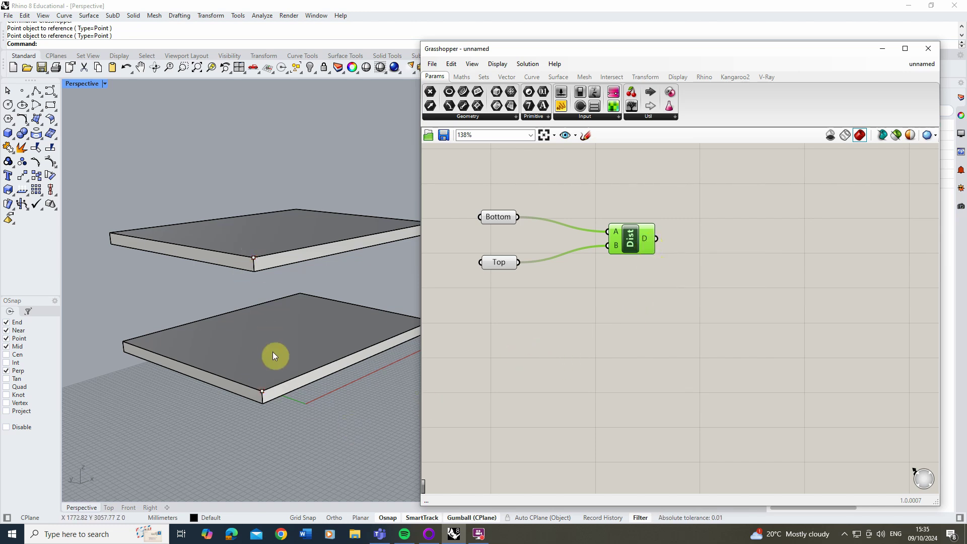
{"action": "left_click", "coordinate": [603, 319]}
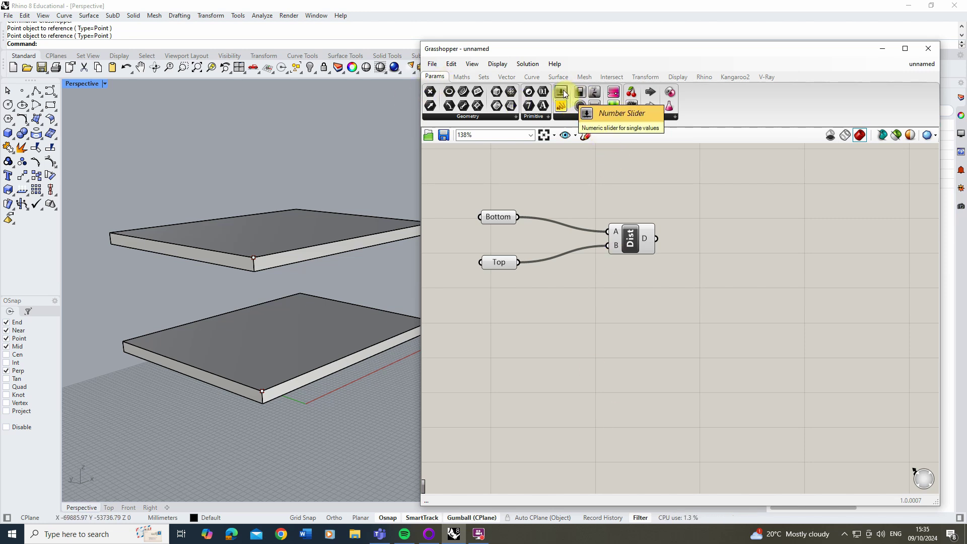
- Add a Number Slider below the Distance component and name it Height in its settings
{"action": "left_click_drag", "start_coordinate": [571, 400], "coordinate": [625, 335]}
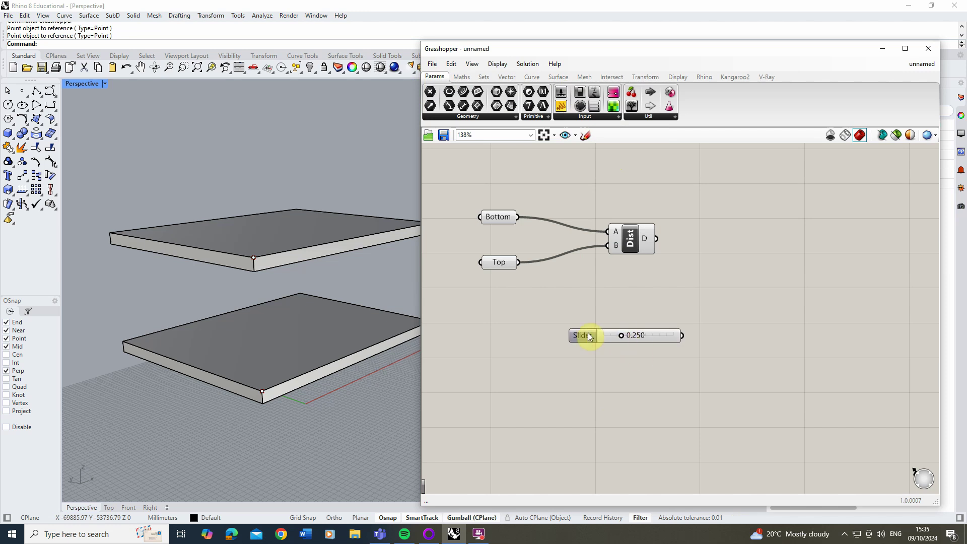
{"action": "right_click", "coordinate": [637, 336]}
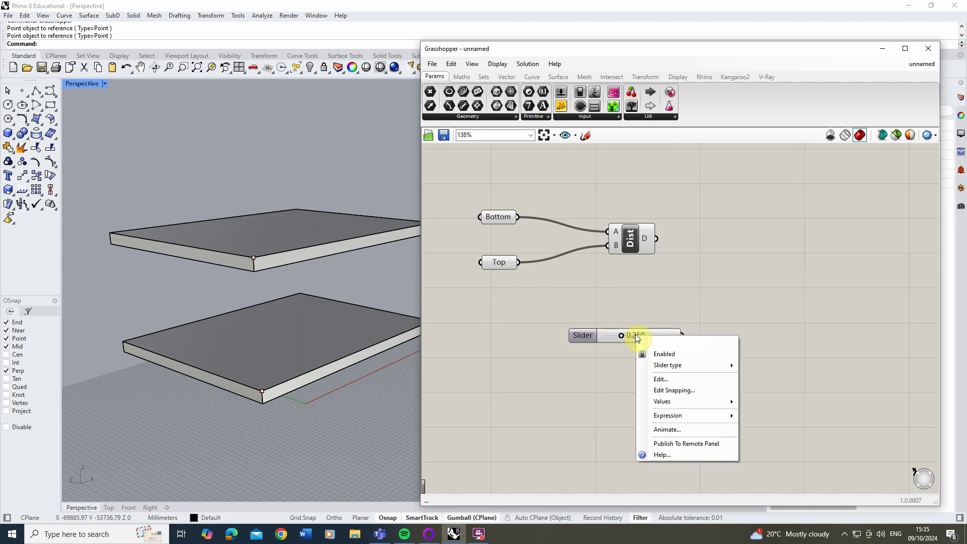
{"action": "left_click", "coordinate": [661, 379]}
{"action": "left_click", "coordinate": [659, 287]}
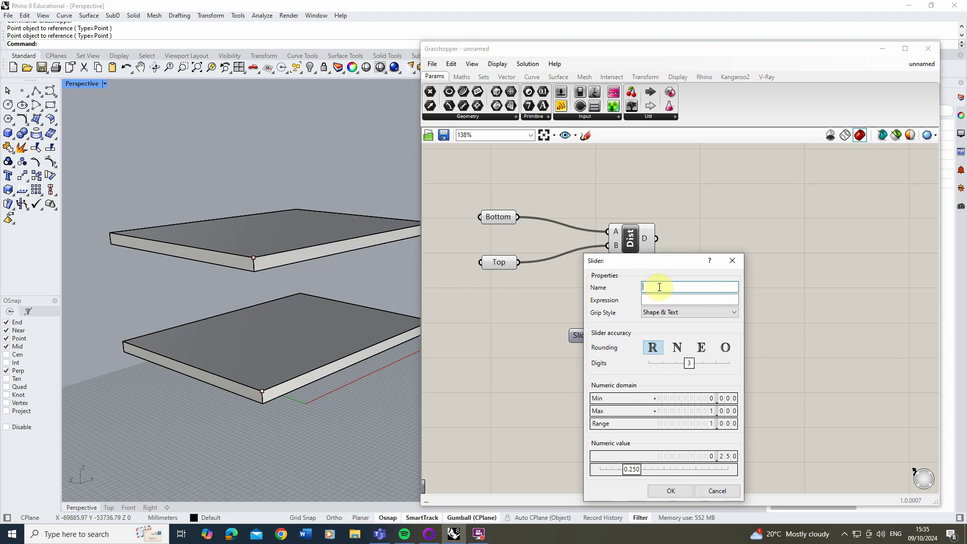
{"action": "type", "text": "Height"}
- Set the Height slider's minimum to 150 and maximum to 250, with rounding to integer numbers
{"action": "left_click", "coordinate": [711, 399]}
{"action": "double_click", "coordinate": [711, 399]}
{"action": "type", "text": "150"}
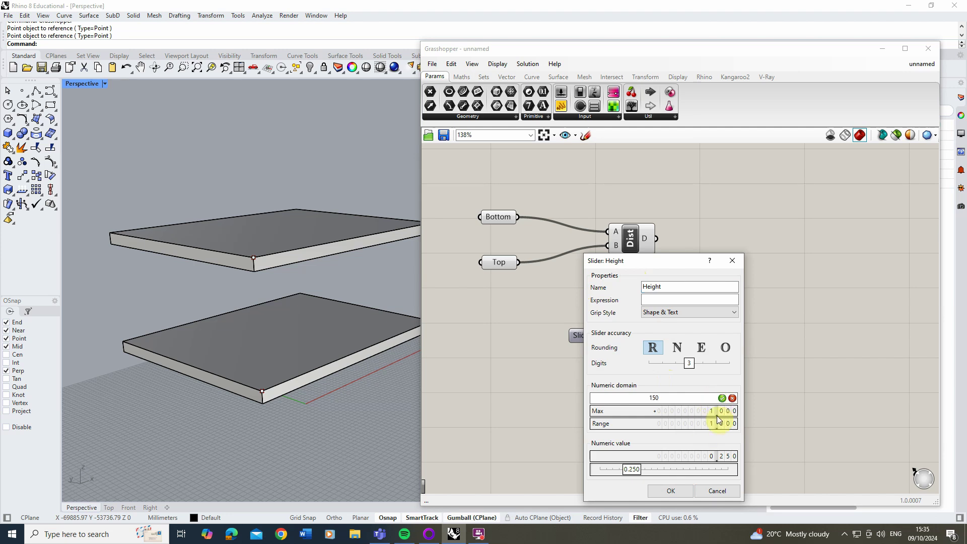
{"action": "left_click", "coordinate": [711, 413]}
{"action": "double_click", "coordinate": [711, 412]}
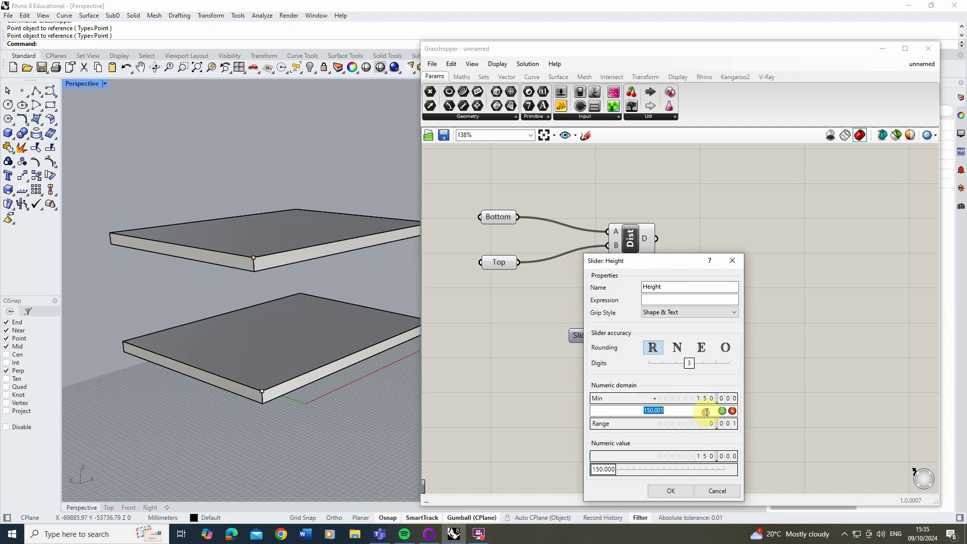
{"action": "type", "text": "250"}
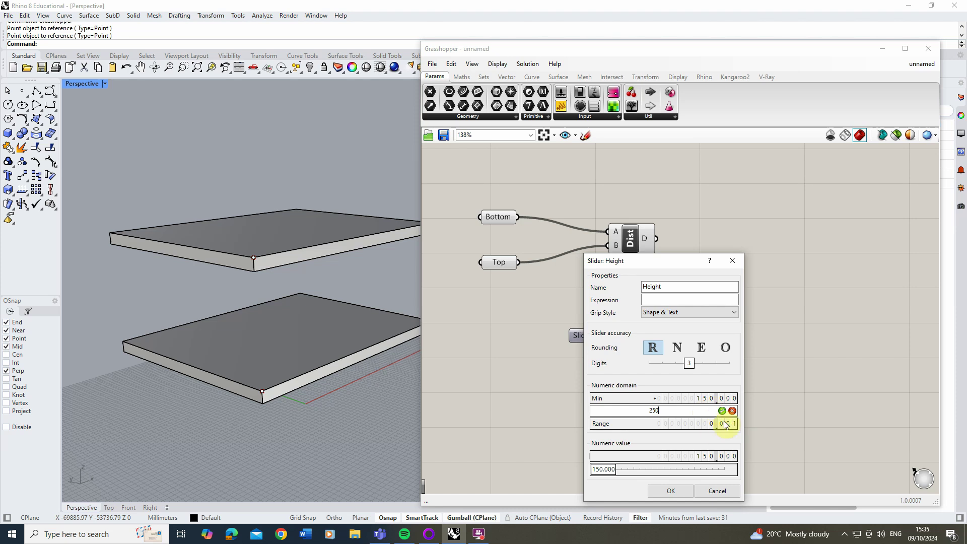
{"action": "left_click", "coordinate": [722, 411]}
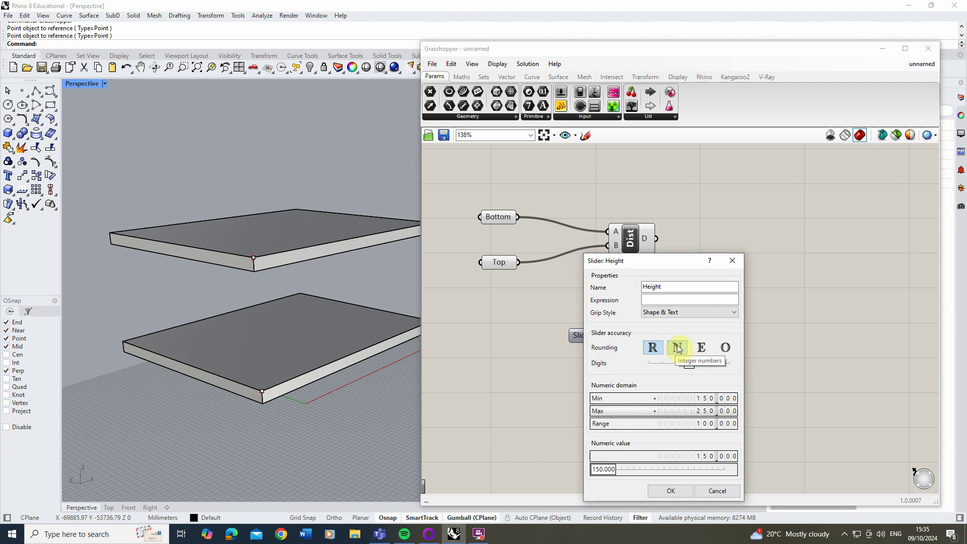
{"action": "left_click", "coordinate": [677, 347]}
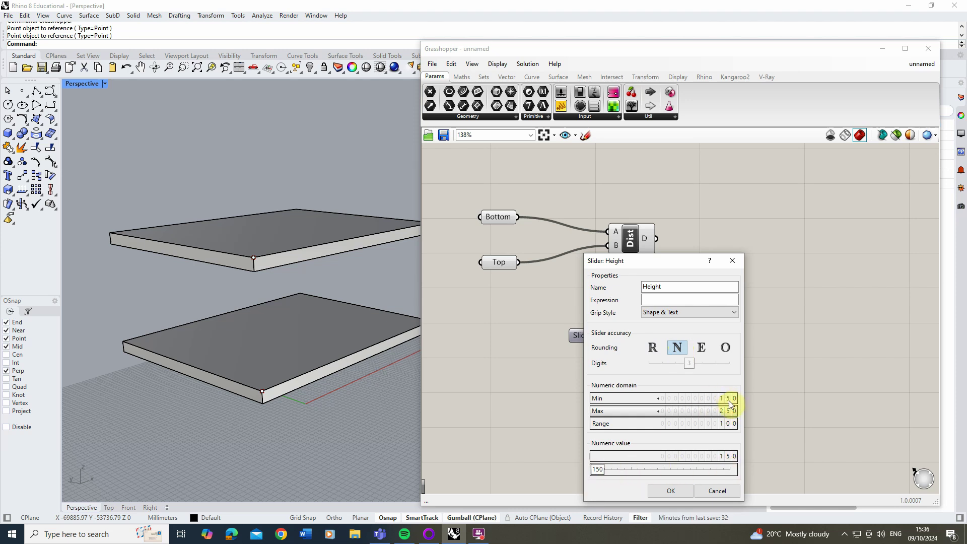
{"action": "left_click", "coordinate": [671, 491]}
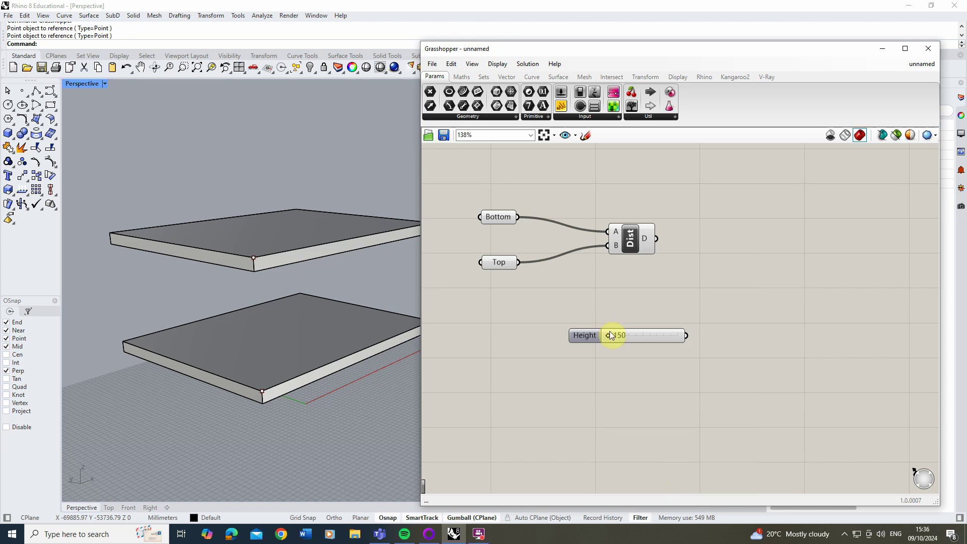
- Move the Height slider slightly further down below the Distance component
{"action": "left_click_drag", "start_coordinate": [657, 337], "coordinate": [574, 339]}
{"action": "left_click_drag", "start_coordinate": [640, 335], "coordinate": [626, 349]}
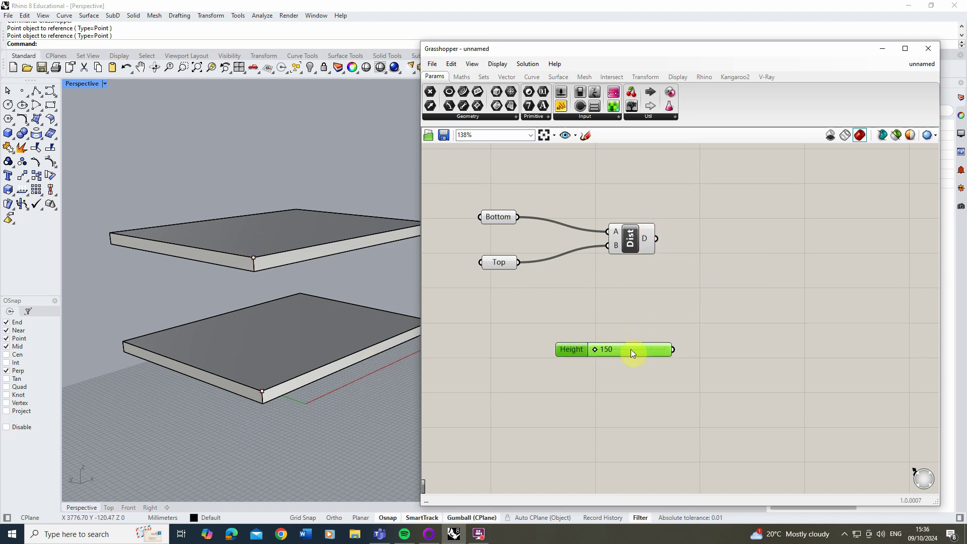
{"action": "left_click", "coordinate": [686, 302]}
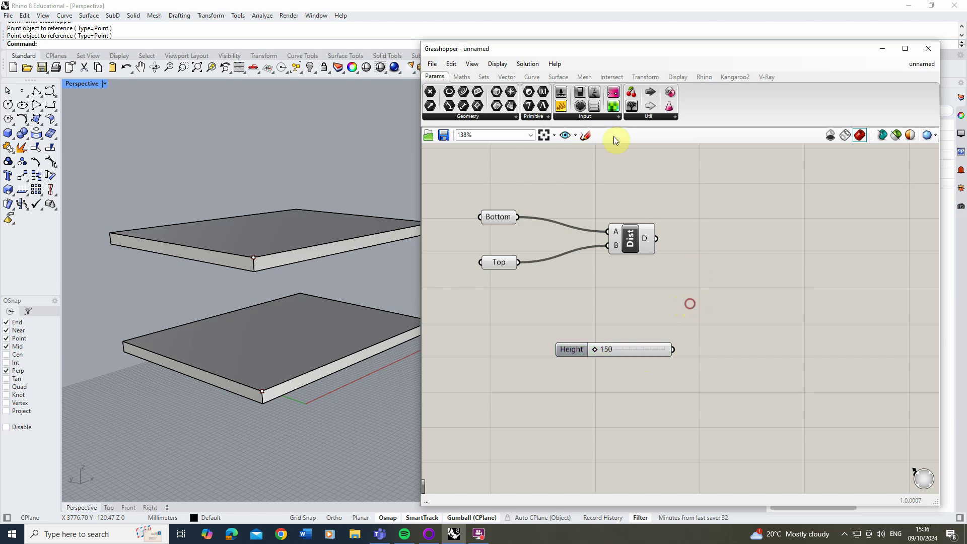
- Add a Division component, connecting the Distance output D to its input A and the Height slider to input B
{"action": "left_click", "coordinate": [462, 78]}
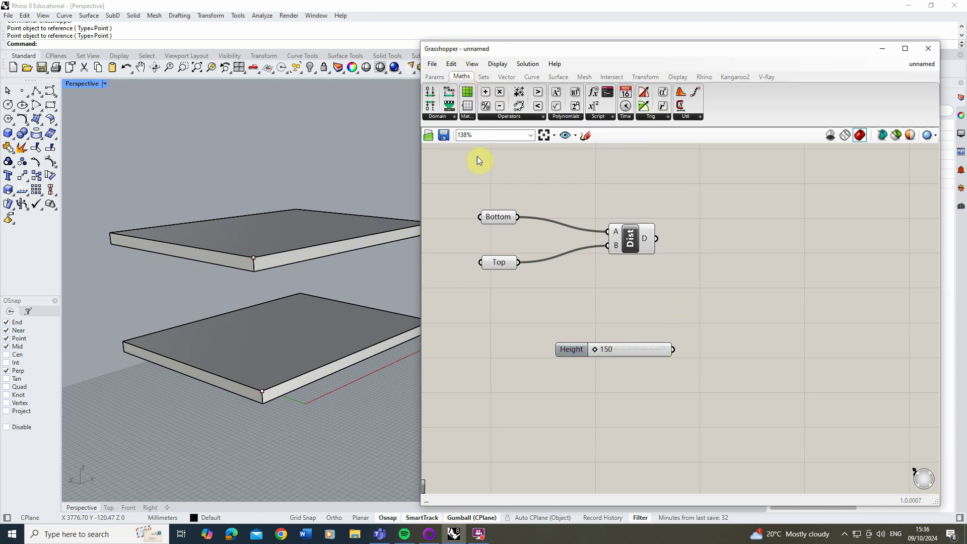
{"action": "left_click_drag", "start_coordinate": [485, 107], "coordinate": [745, 275]}
{"action": "left_click_drag", "start_coordinate": [655, 239], "coordinate": [723, 267]}
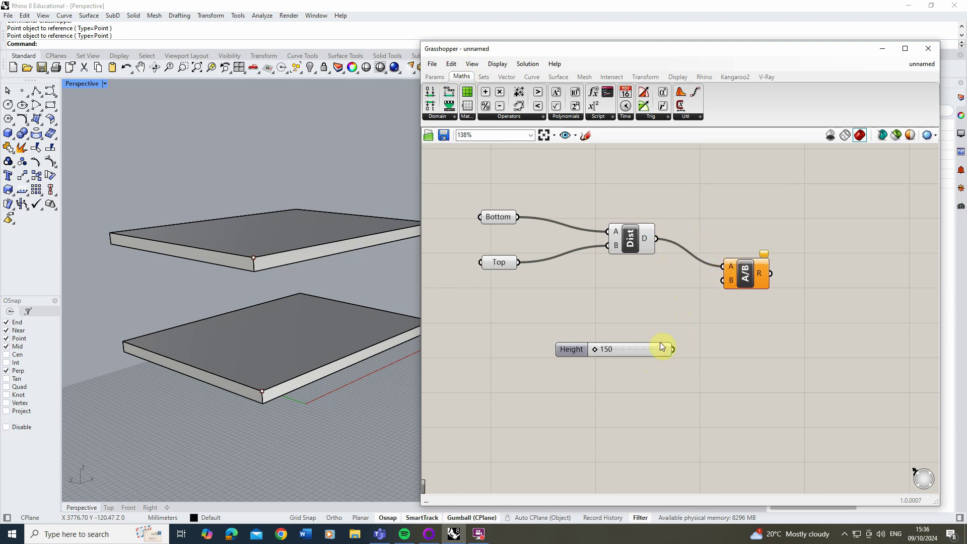
{"action": "left_click_drag", "start_coordinate": [674, 351], "coordinate": [725, 281]}
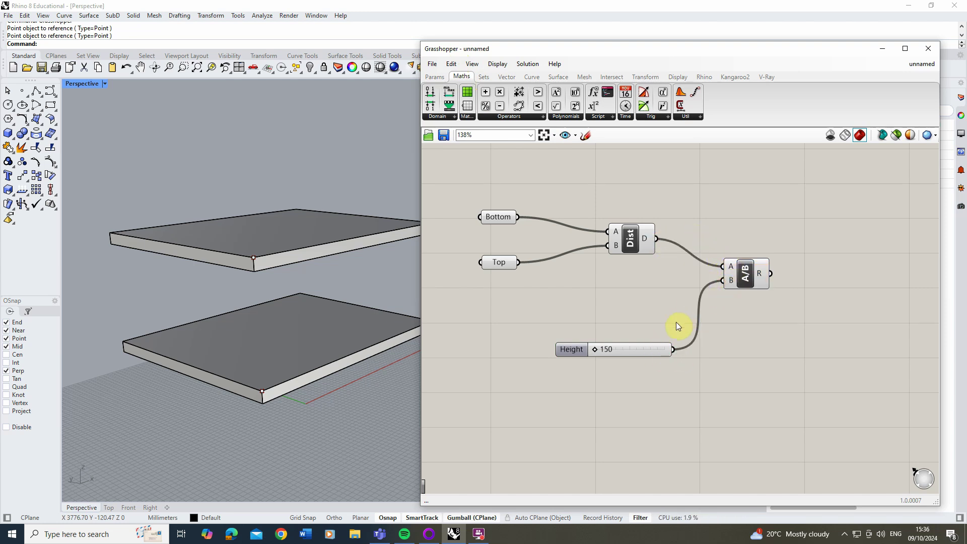
- Inspect the Division result before and after changing the Height slider to 161
{"action": "mouse_move", "coordinate": [760, 276]}
{"action": "left_click_drag", "start_coordinate": [595, 350], "coordinate": [603, 350]}
{"action": "mouse_move", "coordinate": [761, 274]}
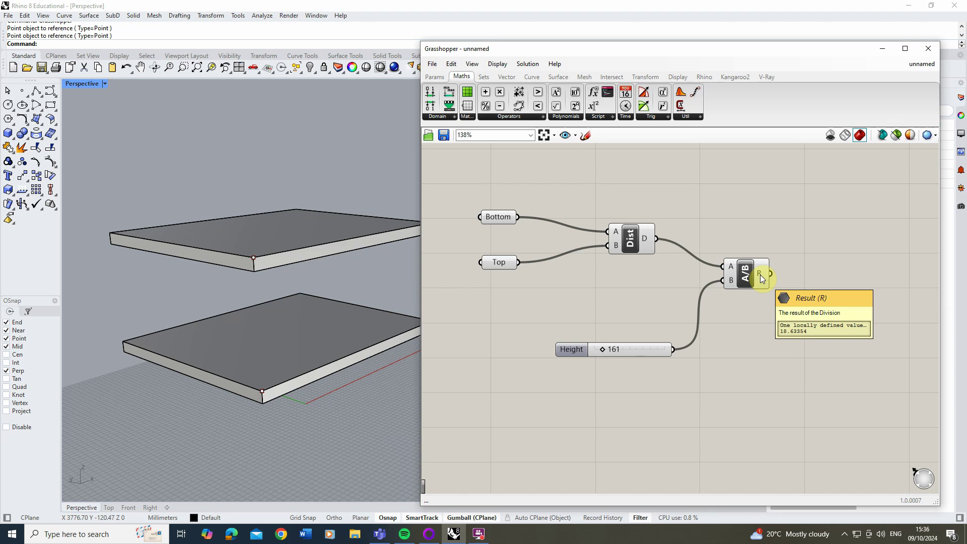
{"action": "left_click", "coordinate": [260, 390]}
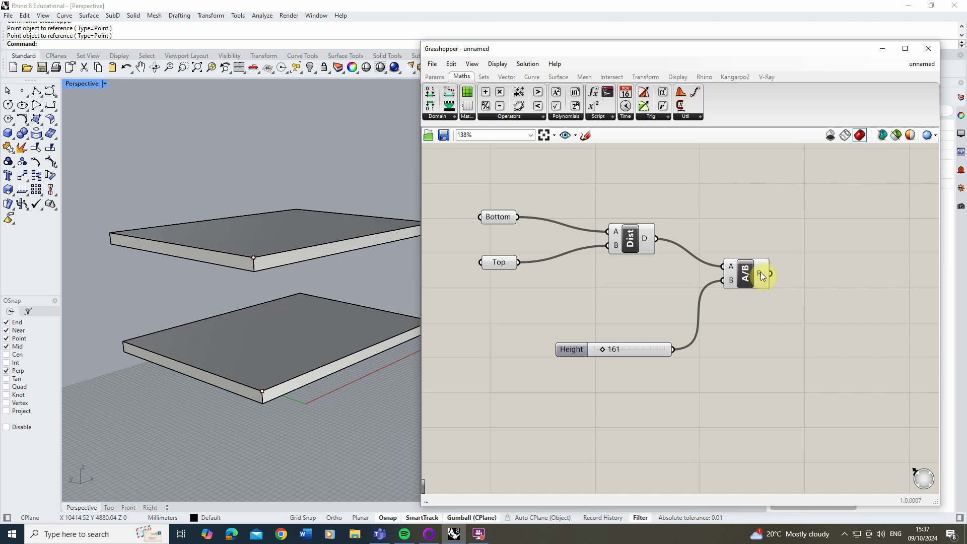
- Add a Round component beside the Division component and feed the Division result R into its input x
{"action": "double_click", "coordinate": [797, 230]}
{"action": "type", "text": "roun"}
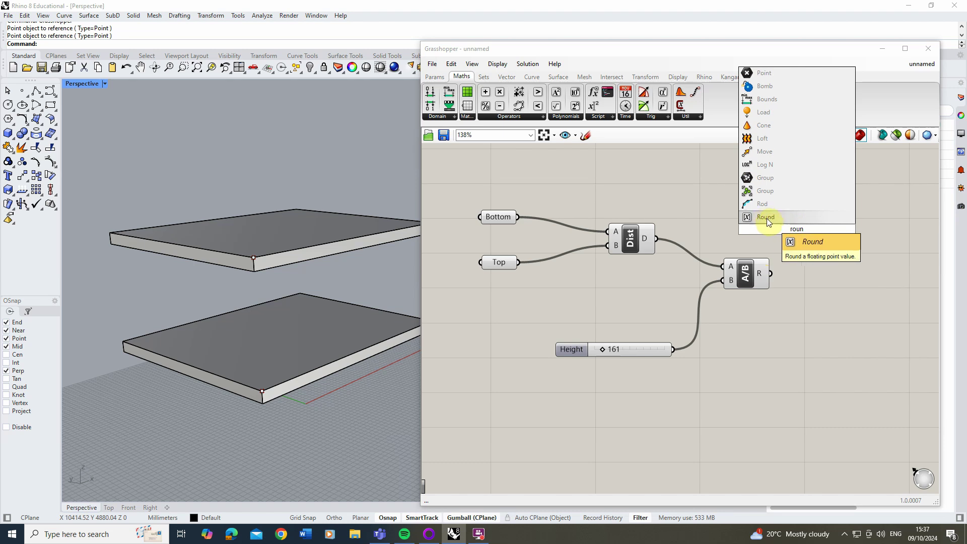
{"action": "left_click", "coordinate": [767, 218]}
{"action": "left_click_drag", "start_coordinate": [804, 239], "coordinate": [830, 270]}
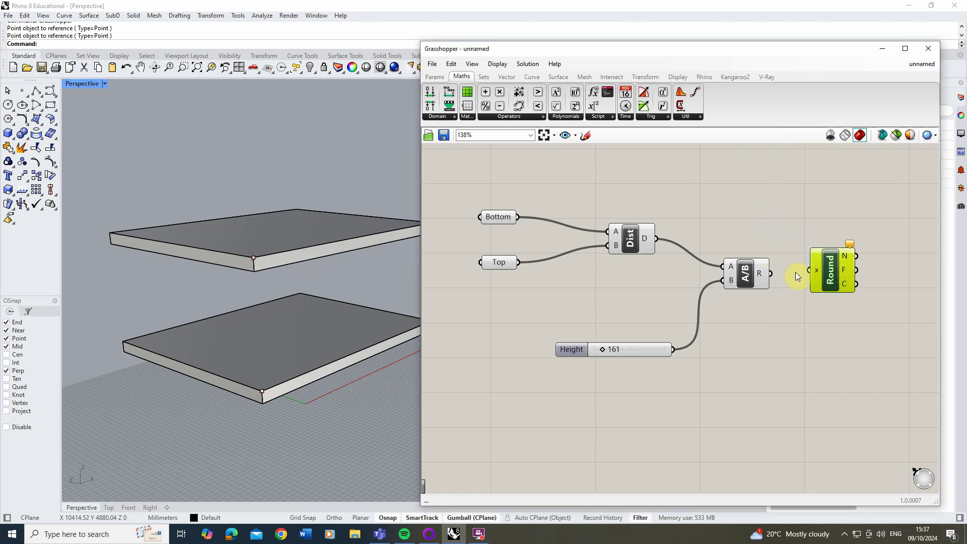
{"action": "left_click_drag", "start_coordinate": [771, 273], "coordinate": [807, 270]}
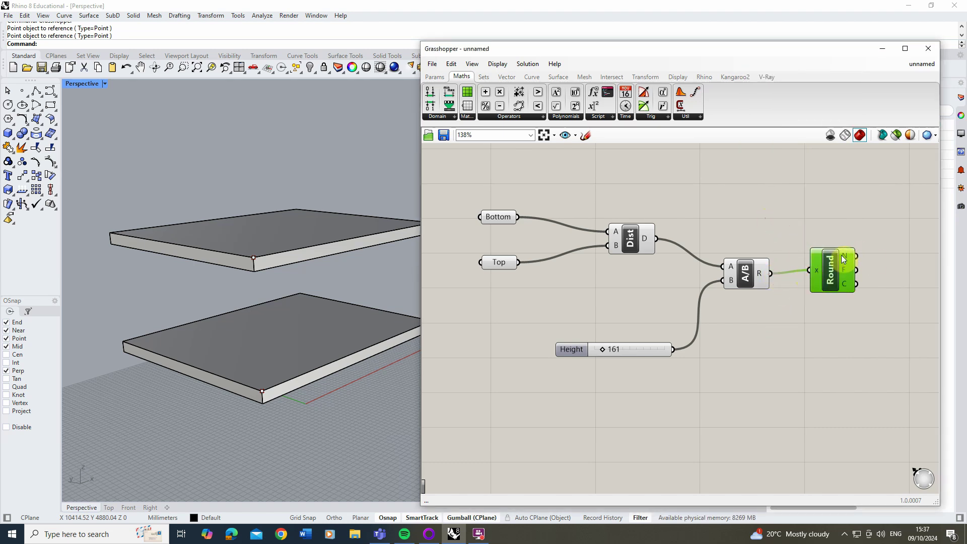
{"action": "mouse_move", "coordinate": [844, 255]}
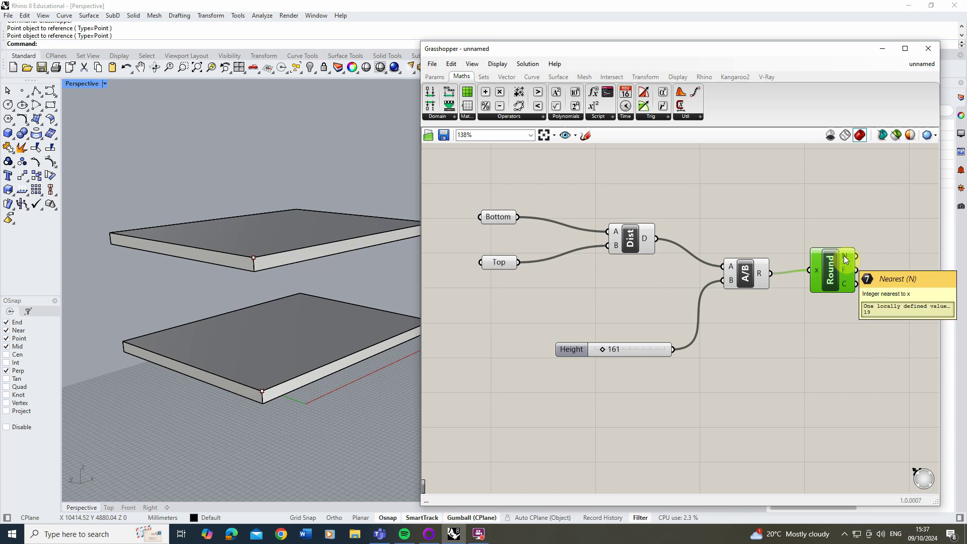
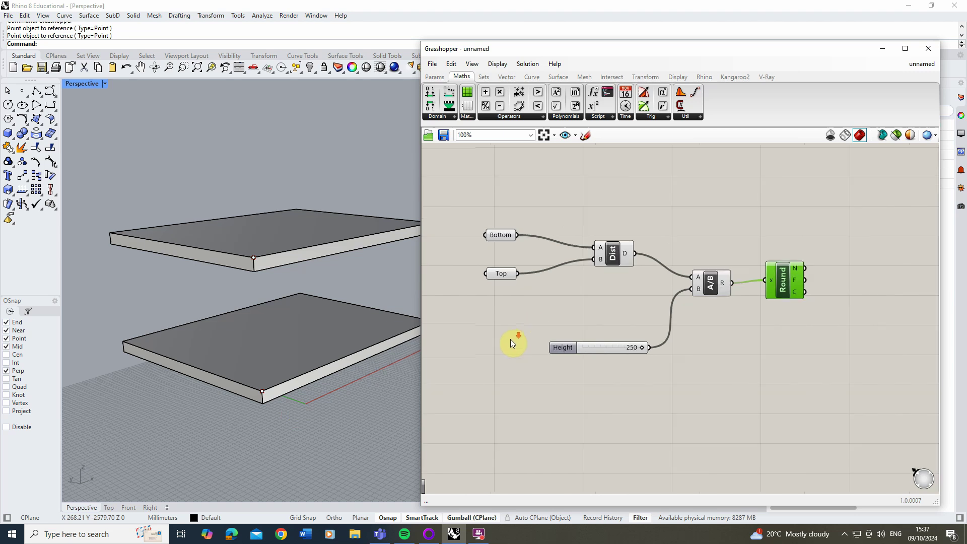
- Add a Divide Curve component above Round and connect Round's Ceiling output C to its count input N
{"action": "double_click", "coordinate": [660, 221]}
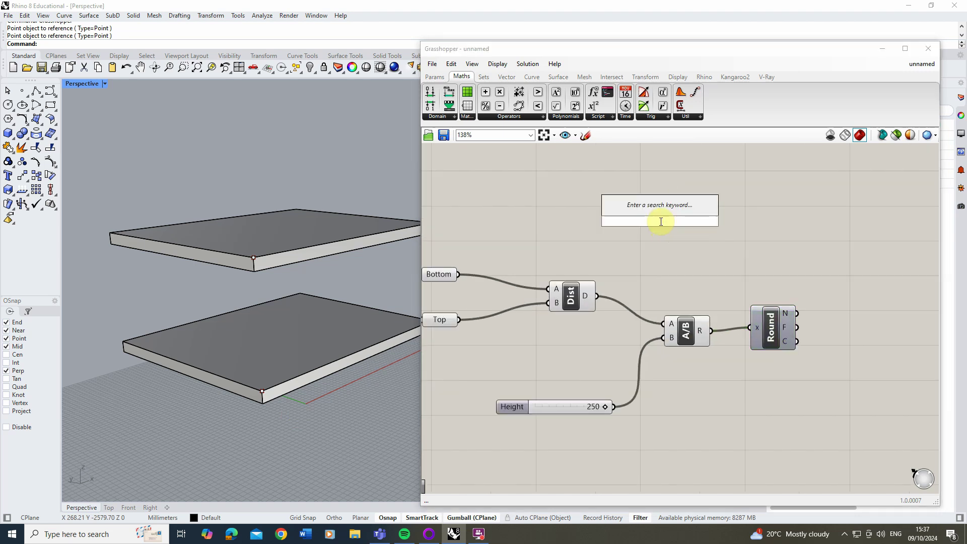
{"action": "type", "text": "di"}
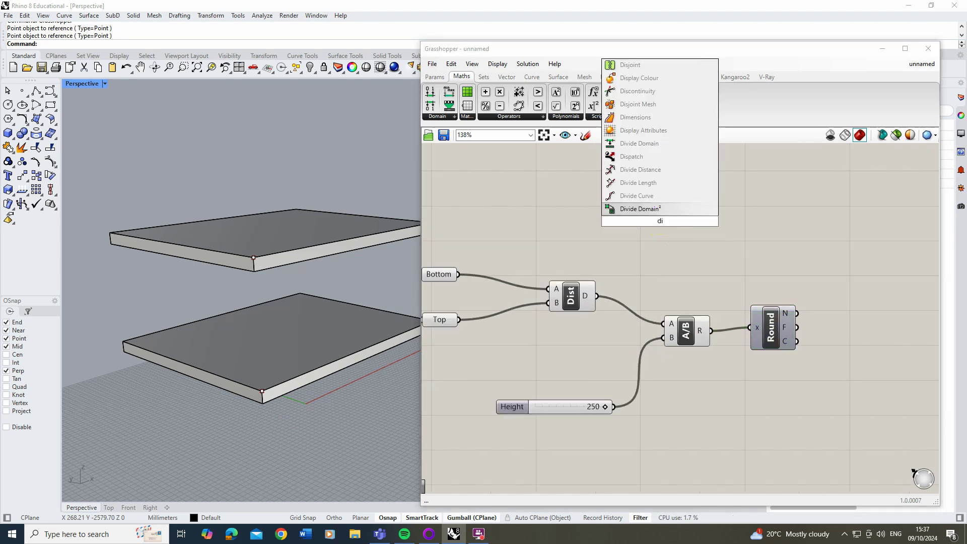
{"action": "type", "text": "v"}
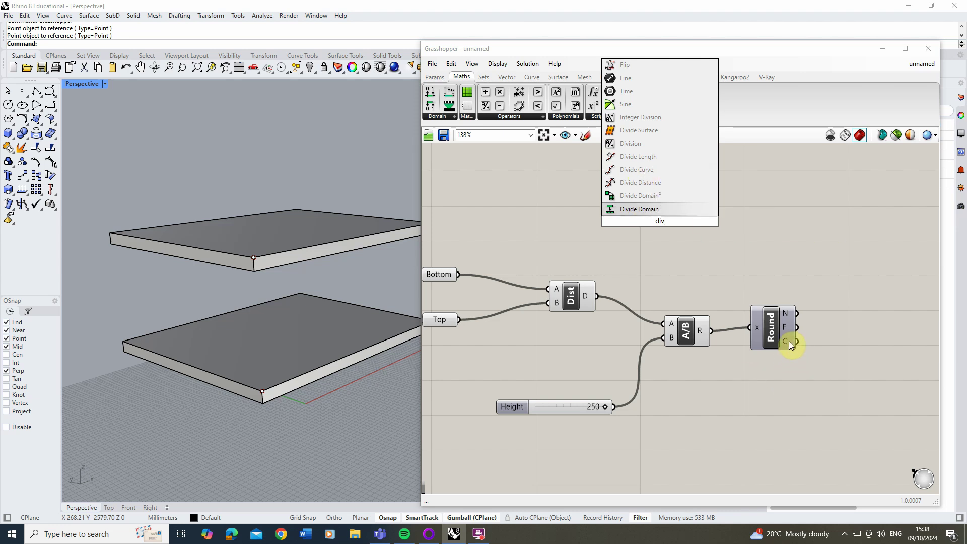
{"action": "left_click", "coordinate": [623, 171]}
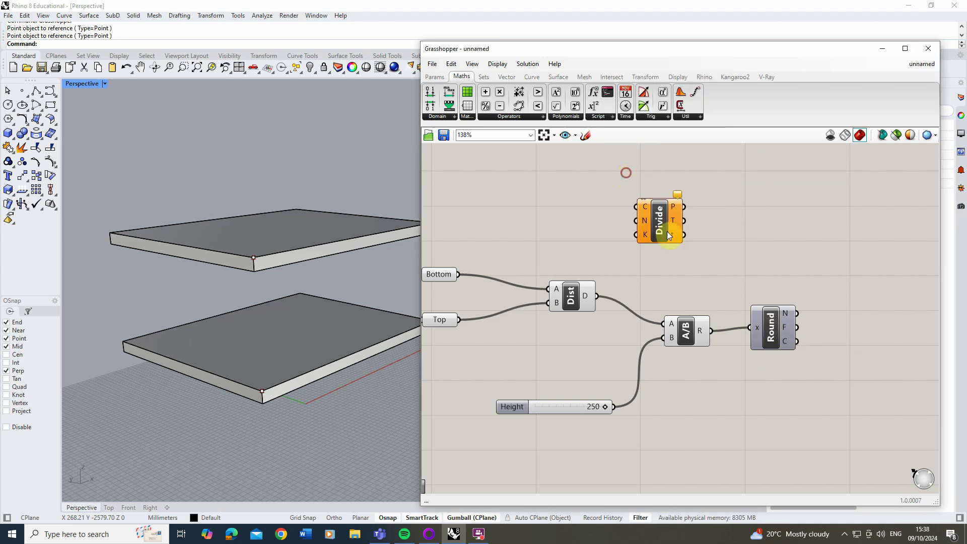
{"action": "left_click", "coordinate": [674, 232]}
{"action": "left_click_drag", "start_coordinate": [675, 232], "coordinate": [841, 239]}
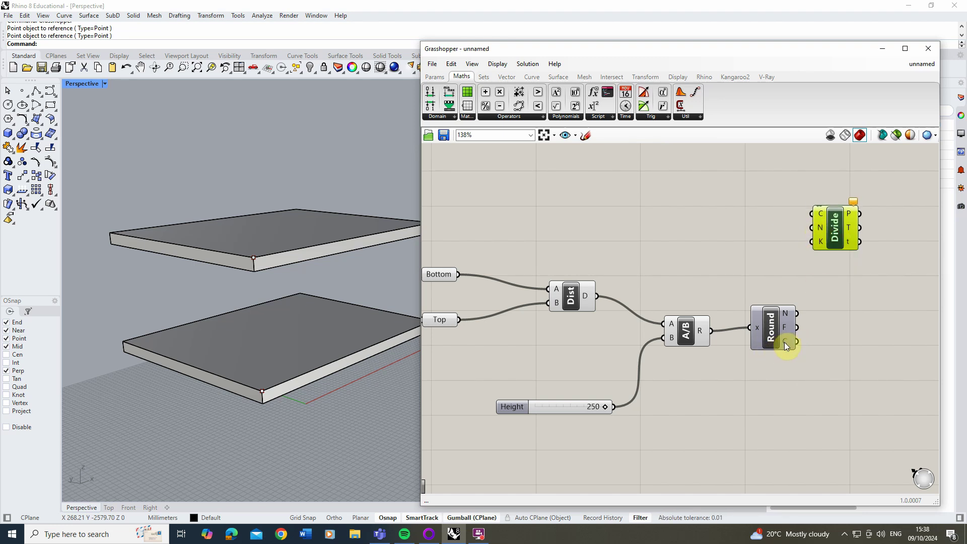
{"action": "left_click_drag", "start_coordinate": [795, 342], "coordinate": [804, 230]}
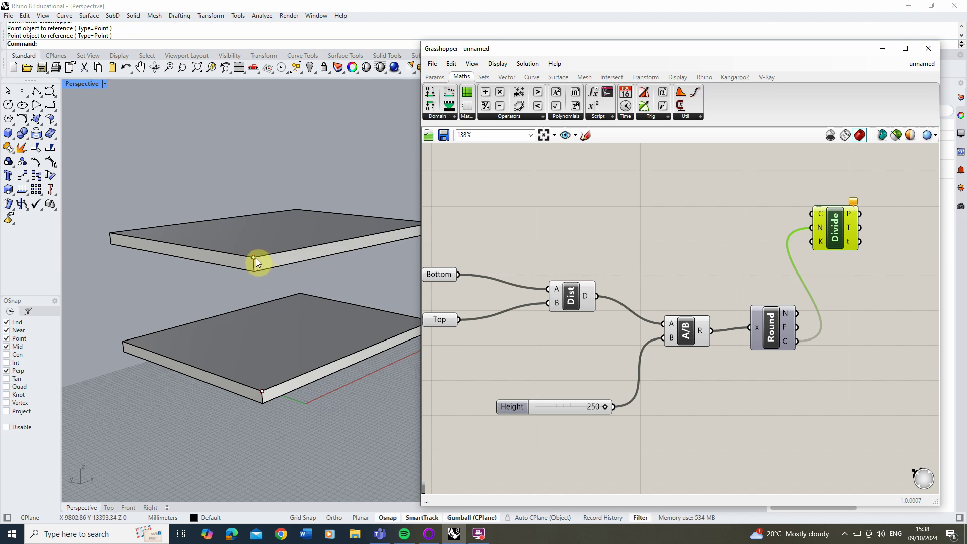
- Add a Line component from Bottom to Top and connect its output to input C of Divide Curve
{"action": "double_click", "coordinate": [567, 197]}
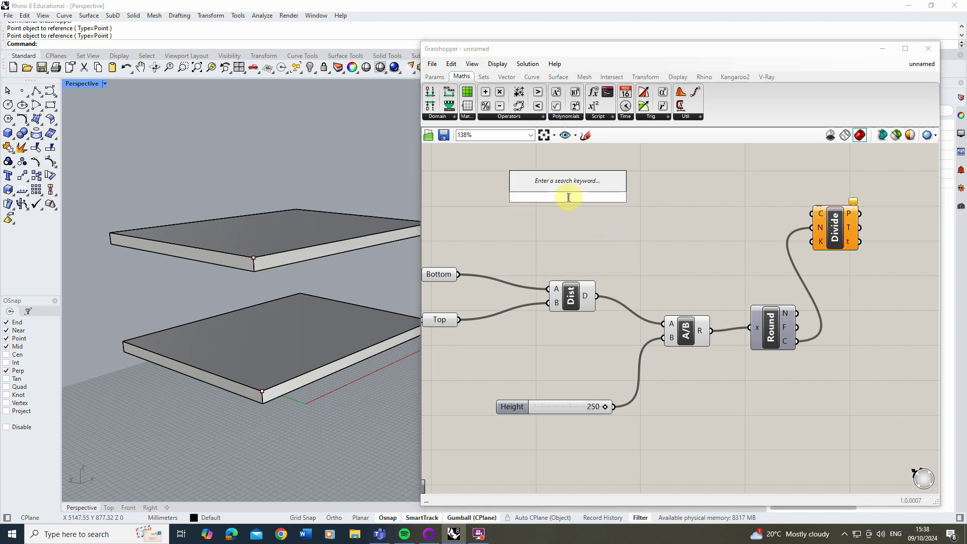
{"action": "type", "text": "line"}
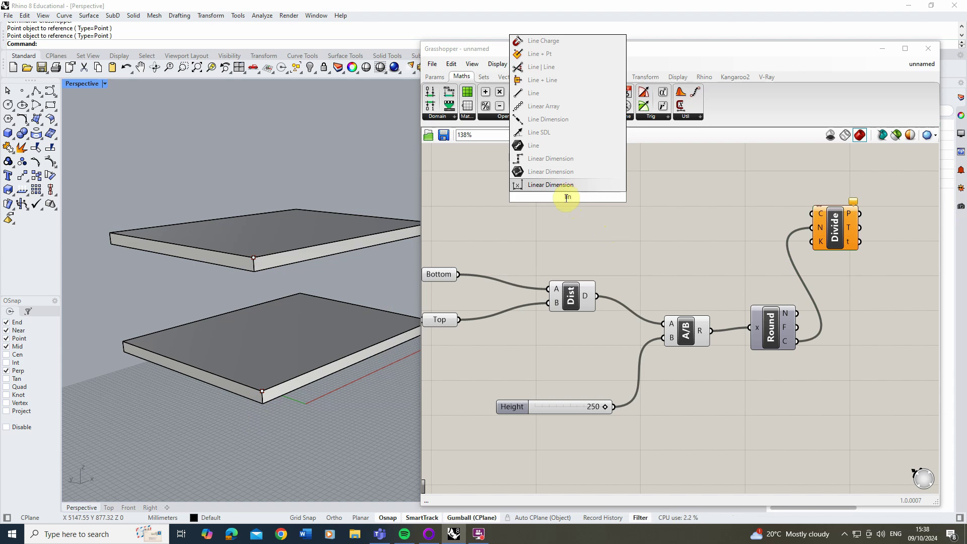
{"action": "left_click", "coordinate": [536, 95]}
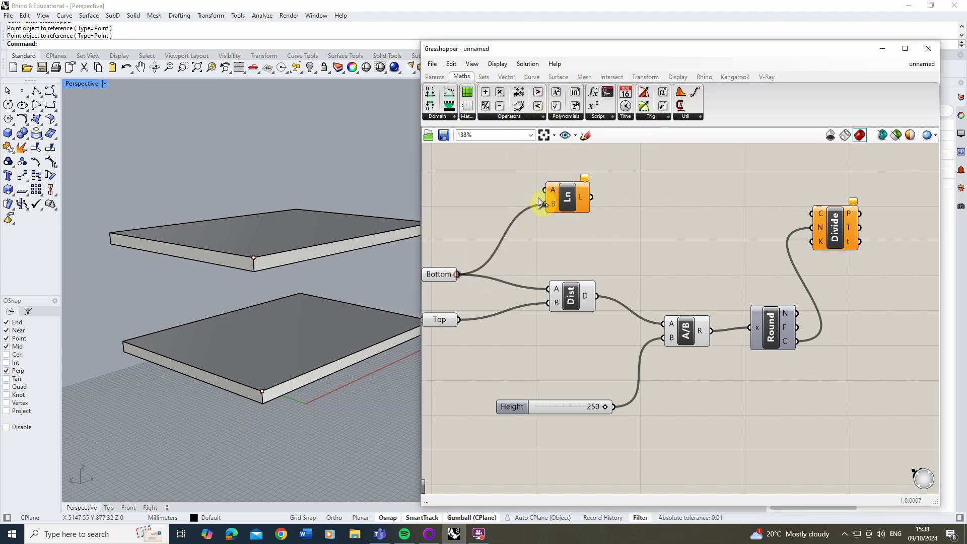
{"action": "left_click_drag", "start_coordinate": [539, 202], "coordinate": [544, 190]}
{"action": "left_click_drag", "start_coordinate": [458, 320], "coordinate": [548, 205]}
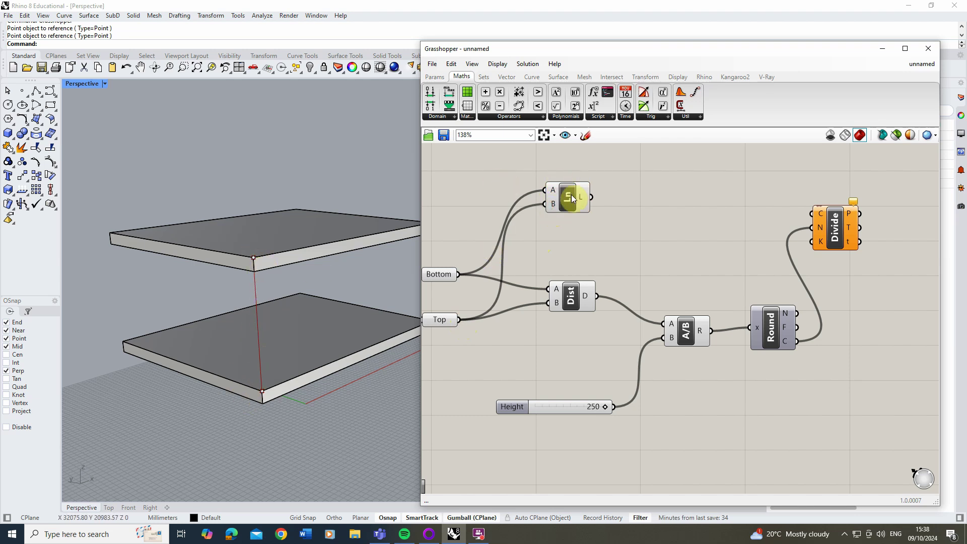
{"action": "left_click_drag", "start_coordinate": [579, 200], "coordinate": [804, 213]}
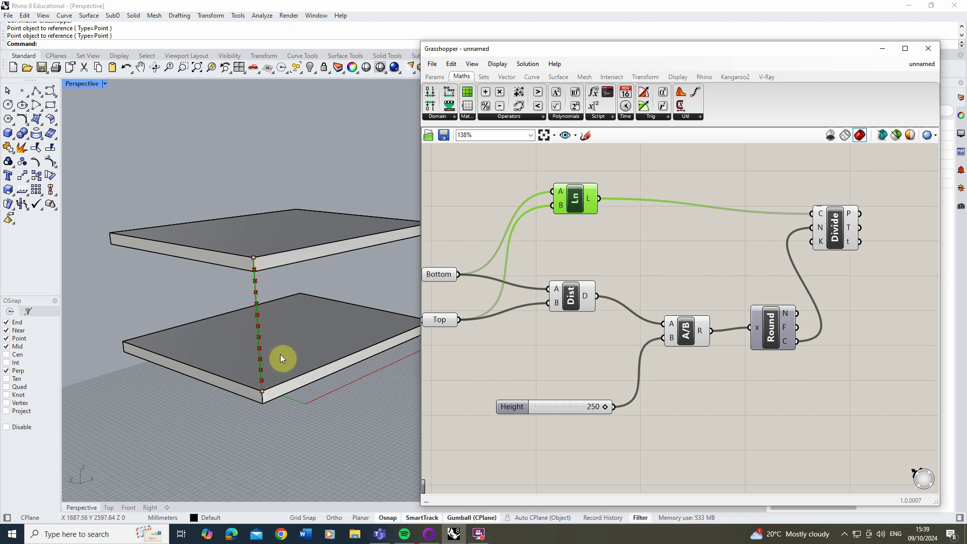
- Test the division points with the Height slider at 180 and return the slider to 250
{"action": "left_click_drag", "start_coordinate": [606, 408], "coordinate": [556, 408]}
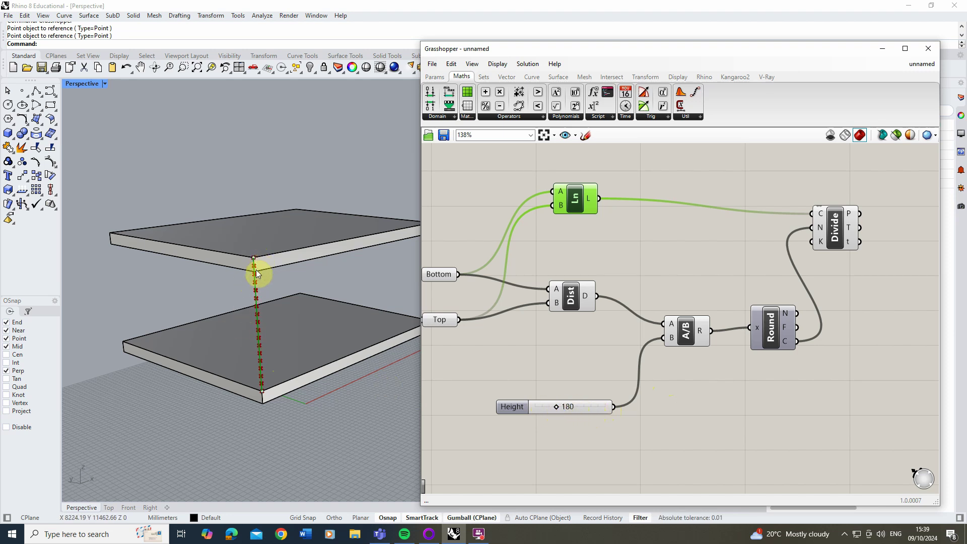
{"action": "left_click_drag", "start_coordinate": [555, 406], "coordinate": [609, 417]}
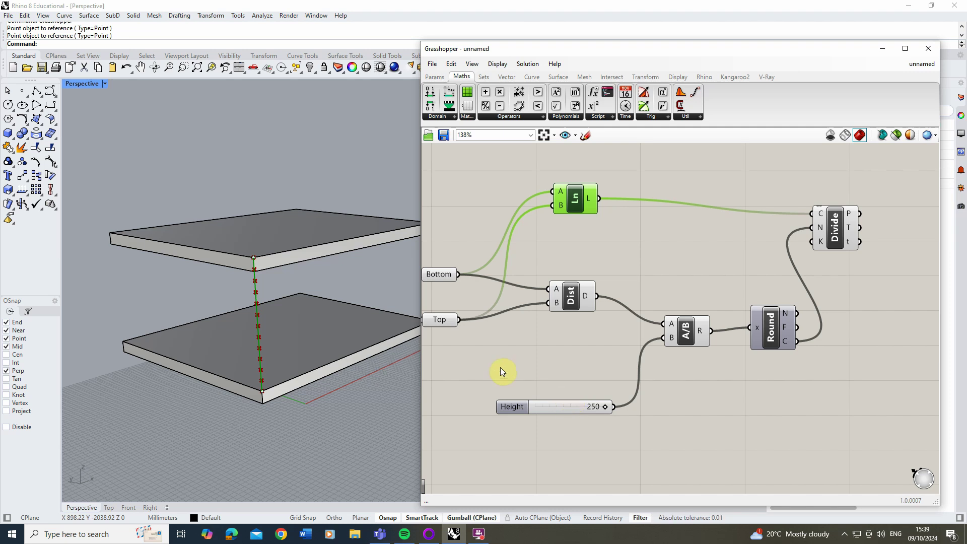
- Duplicate the Height slider just below the original and rename the copy Length
{"action": "right_click_drag", "start_coordinate": [591, 361], "coordinate": [609, 337]}
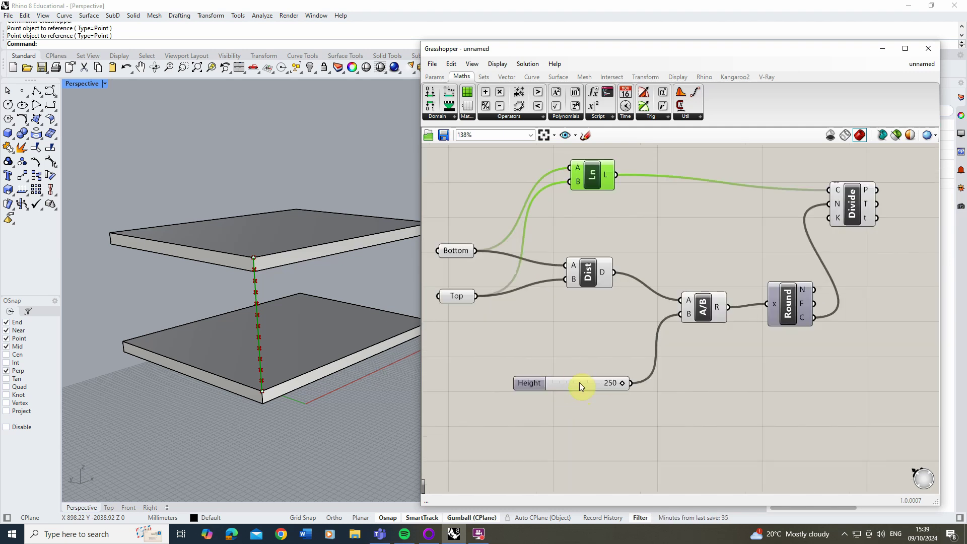
{"action": "left_click", "coordinate": [580, 386]}
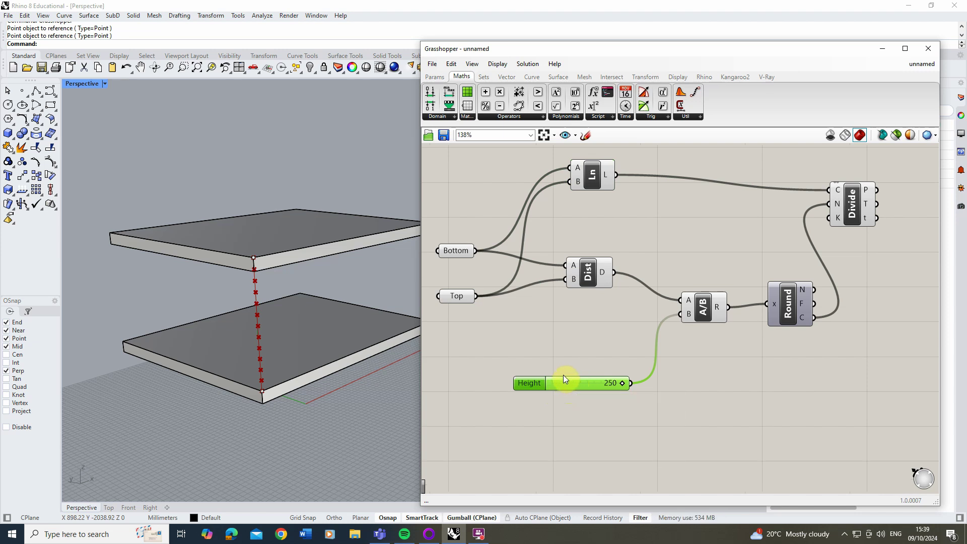
{"action": "left_click_drag", "start_coordinate": [591, 383], "coordinate": [568, 418], "text": "alt"}
{"action": "right_click", "coordinate": [563, 418]}
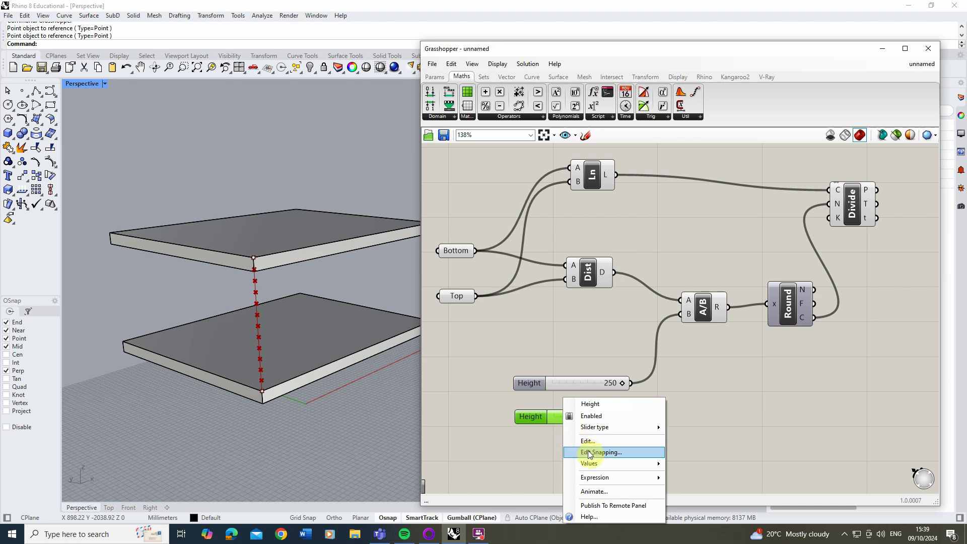
{"action": "left_click", "coordinate": [567, 439]}
{"action": "double_click", "coordinate": [611, 305]}
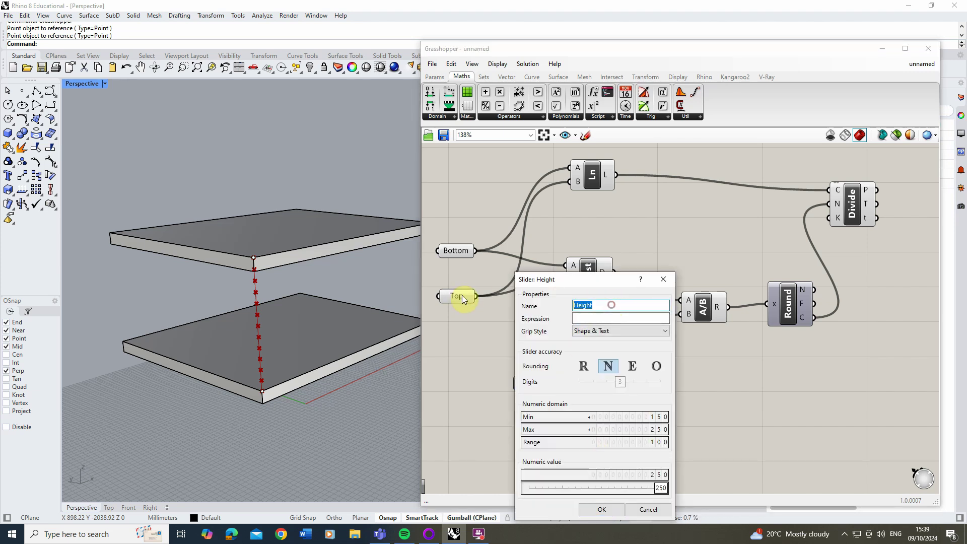
{"action": "type", "text": "Length"}
- Set the Length slider's numeric domain to a minimum of 700 and a maximum of 1500
{"action": "left_click", "coordinate": [652, 417]}
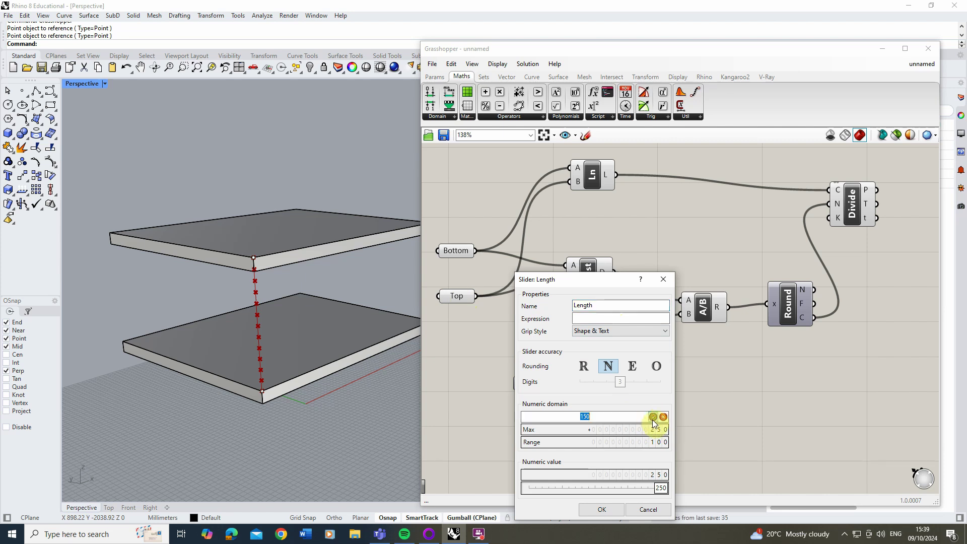
{"action": "double_click", "coordinate": [652, 418]}
{"action": "type", "text": "700"}
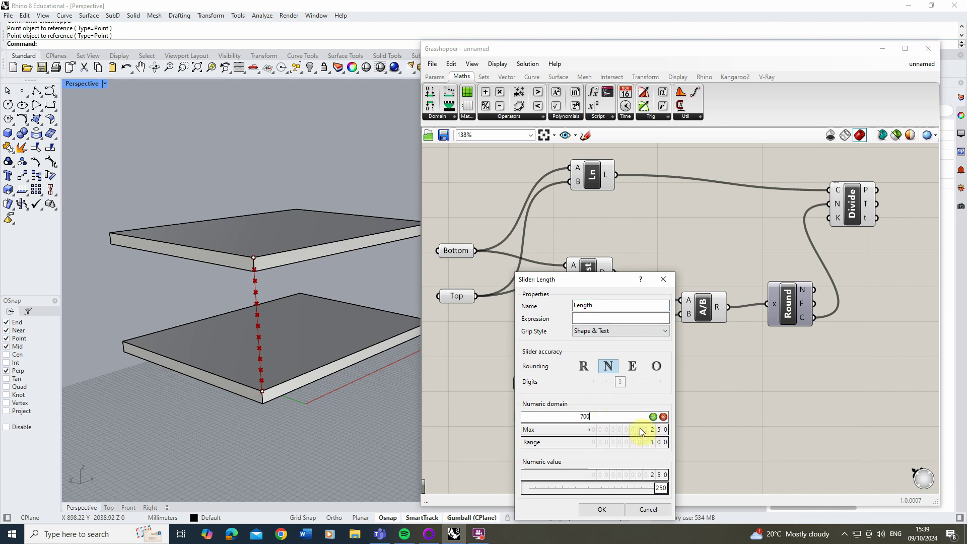
{"action": "left_click", "coordinate": [654, 431]}
{"action": "double_click", "coordinate": [654, 431]}
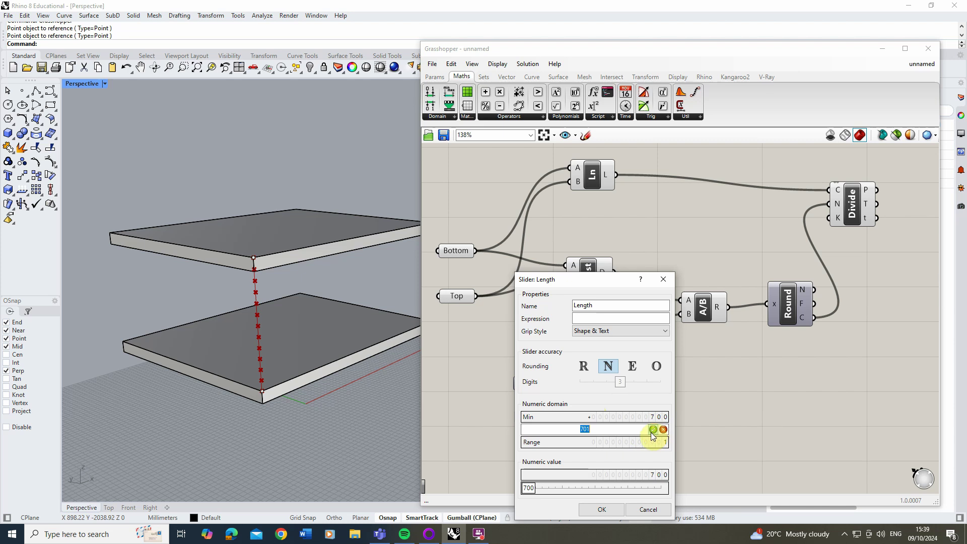
{"action": "type", "text": "1500"}
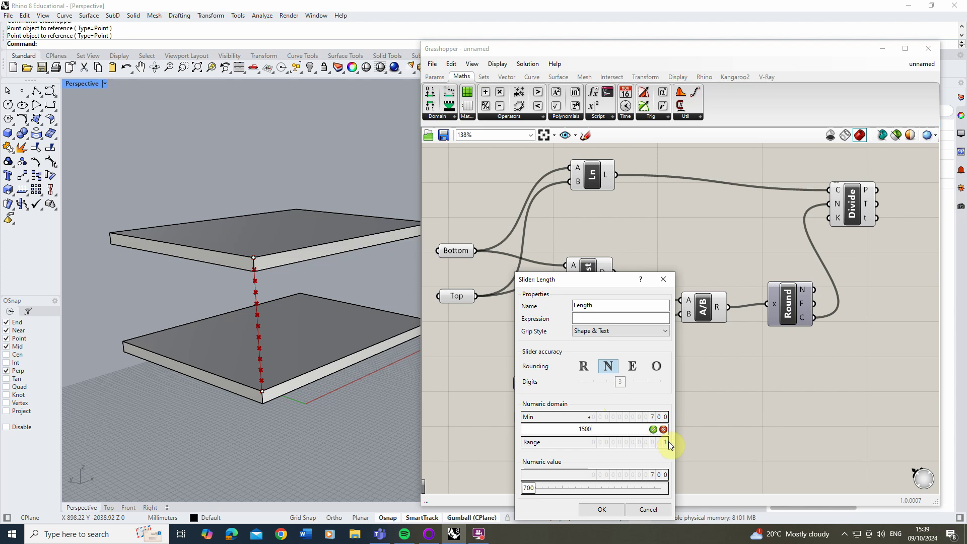
{"action": "left_click", "coordinate": [654, 429]}
{"action": "left_click", "coordinate": [597, 507]}
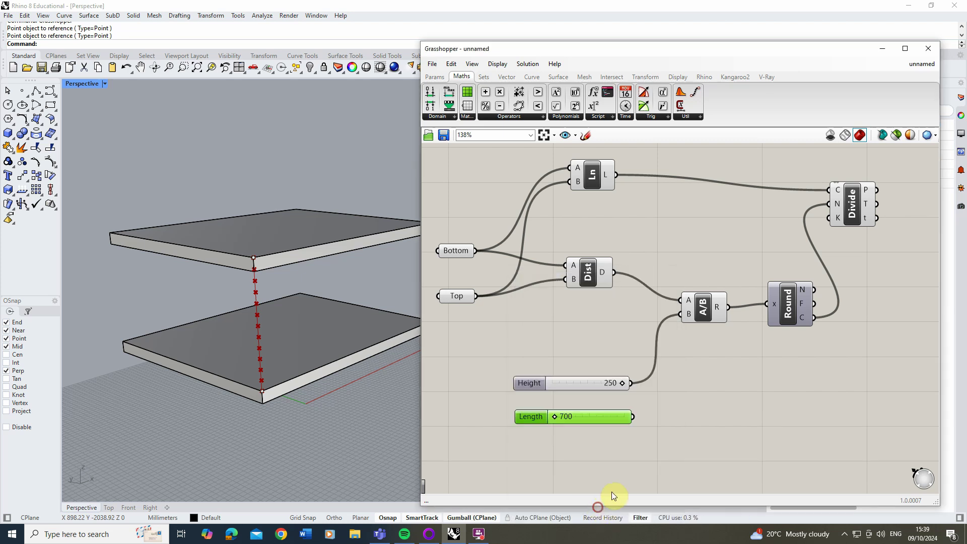
- Duplicate the Height slider again below the Length slider and rename the copy Depth
{"action": "left_click", "coordinate": [576, 384]}
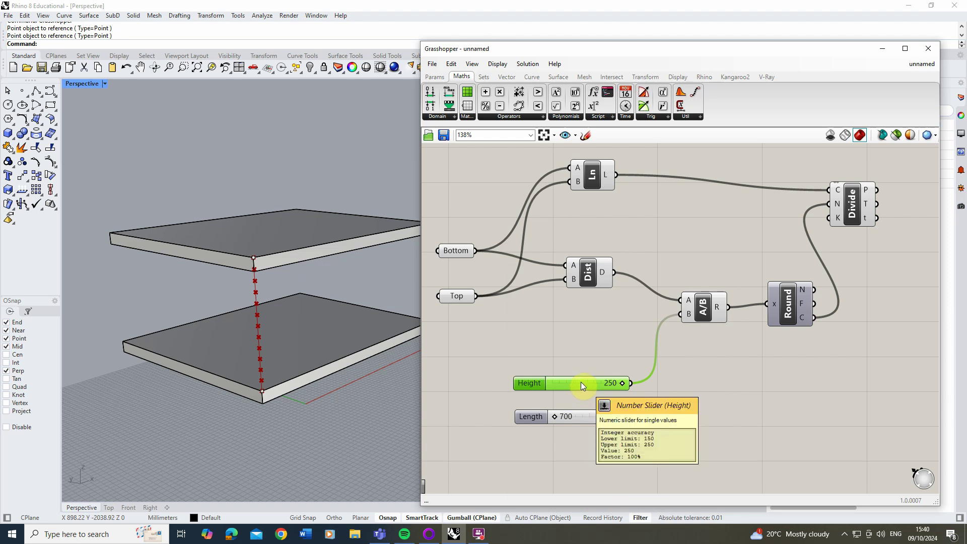
{"action": "left_click_drag", "start_coordinate": [582, 382], "coordinate": [575, 448], "text": "alt"}
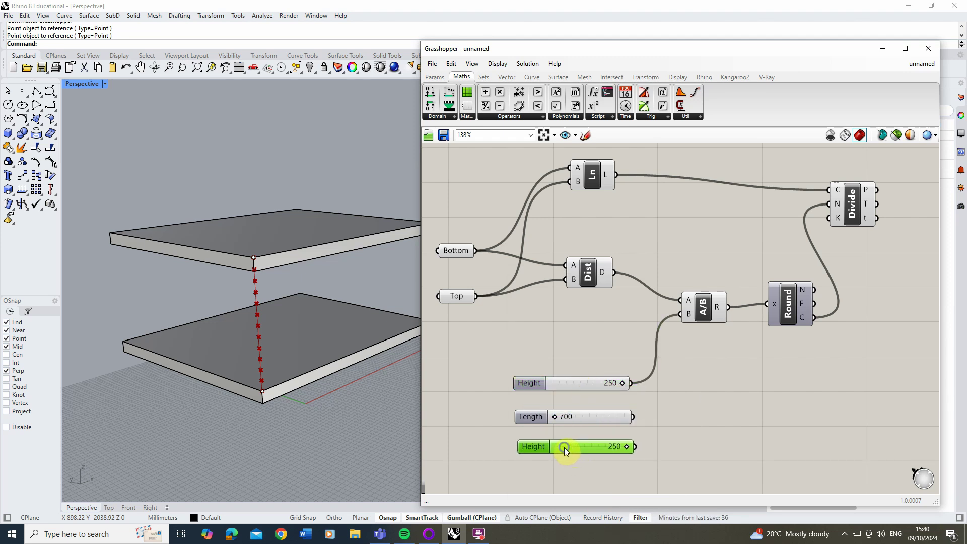
{"action": "right_click", "coordinate": [564, 447]}
{"action": "left_click", "coordinate": [583, 442]}
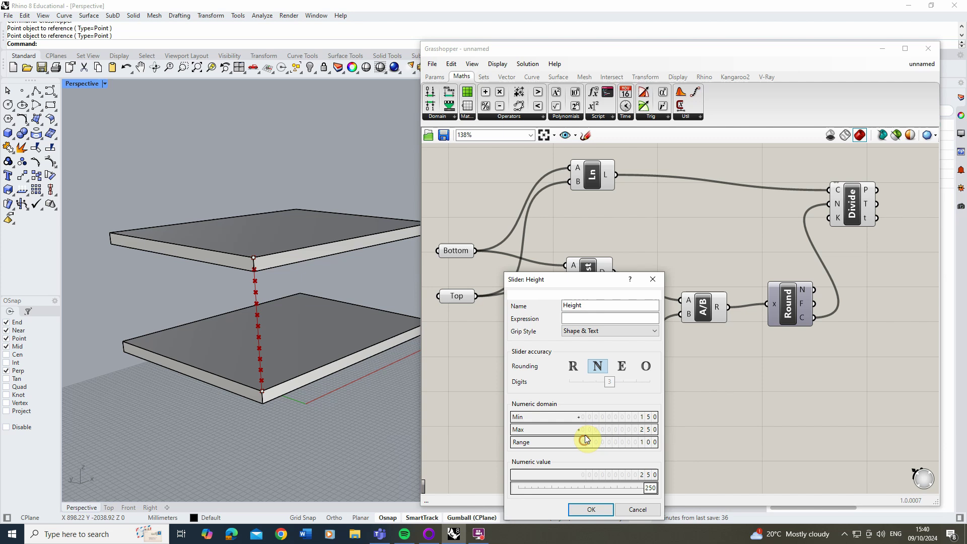
{"action": "double_click", "coordinate": [611, 304]}
{"action": "type", "text": "Depth"}
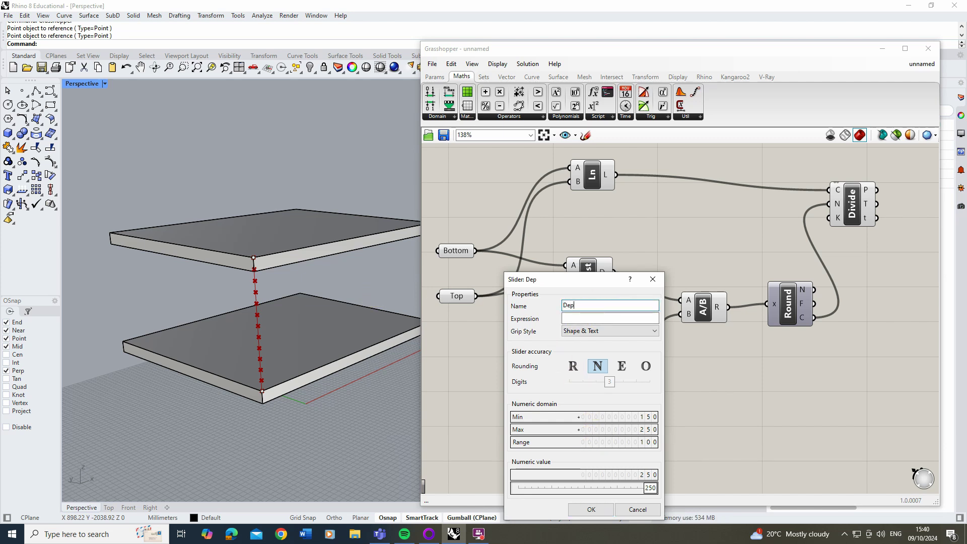
- Set the Depth slider's numeric domain to a minimum of 250 and a maximum of 400
{"action": "double_click", "coordinate": [642, 417]}
{"action": "left_click", "coordinate": [574, 417]}
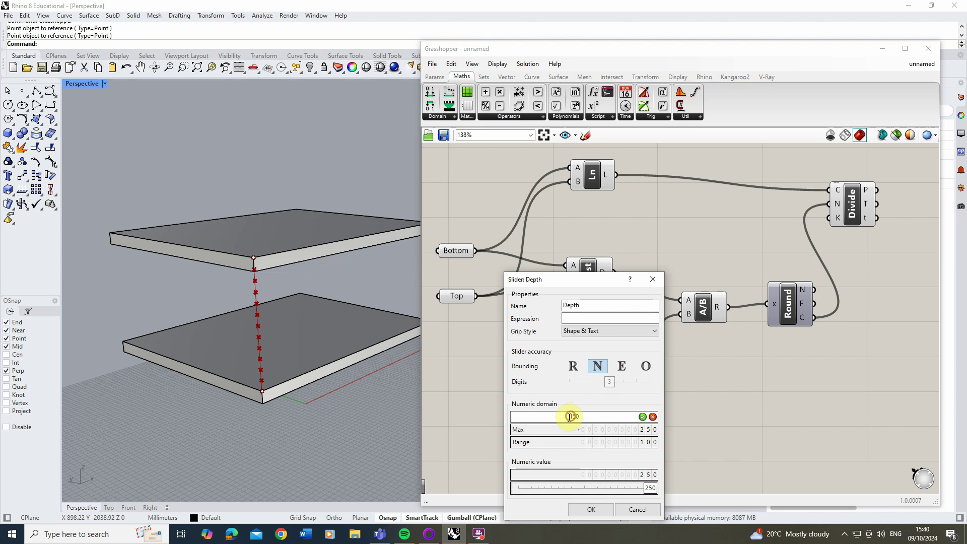
{"action": "type", "text": "2"}
{"action": "left_click", "coordinate": [642, 431]}
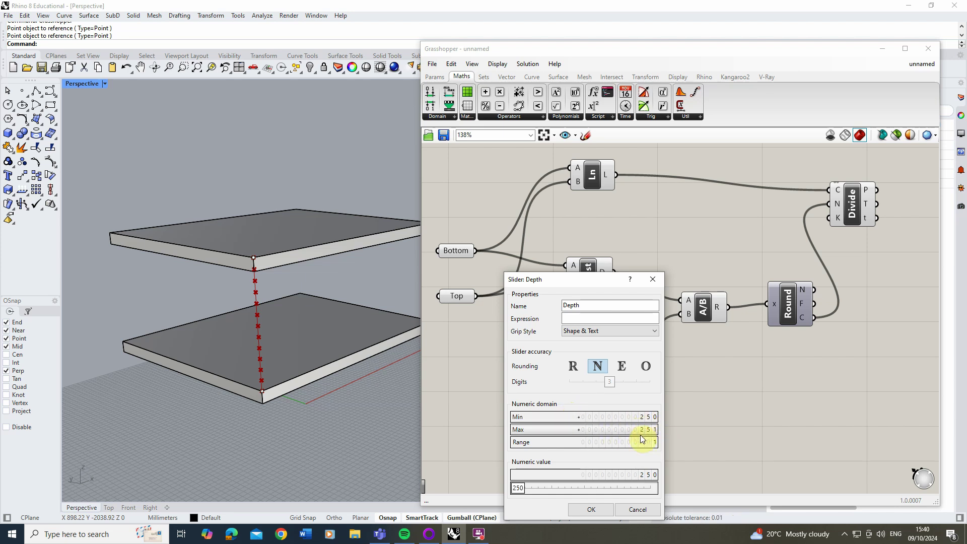
{"action": "double_click", "coordinate": [641, 431]}
{"action": "type", "text": "400"}
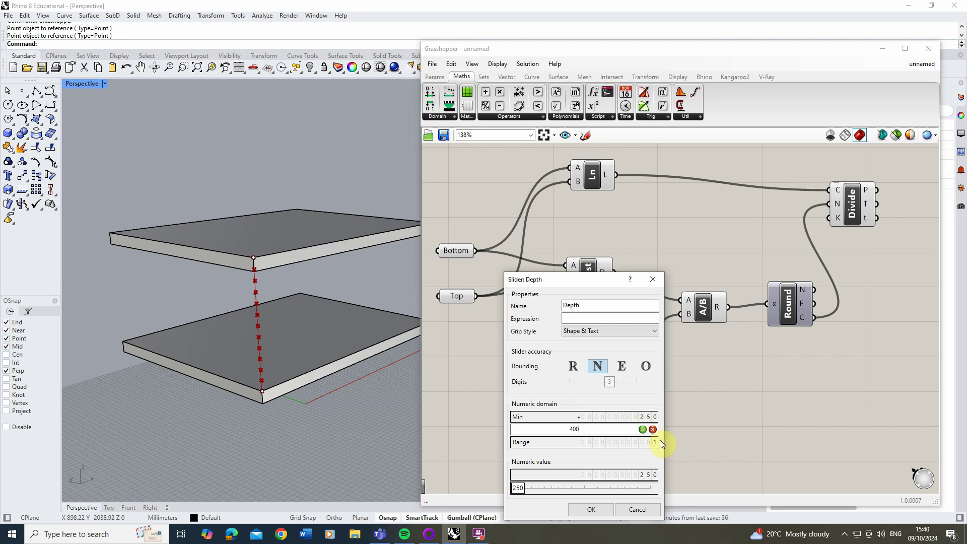
{"action": "key", "text": "Return"}
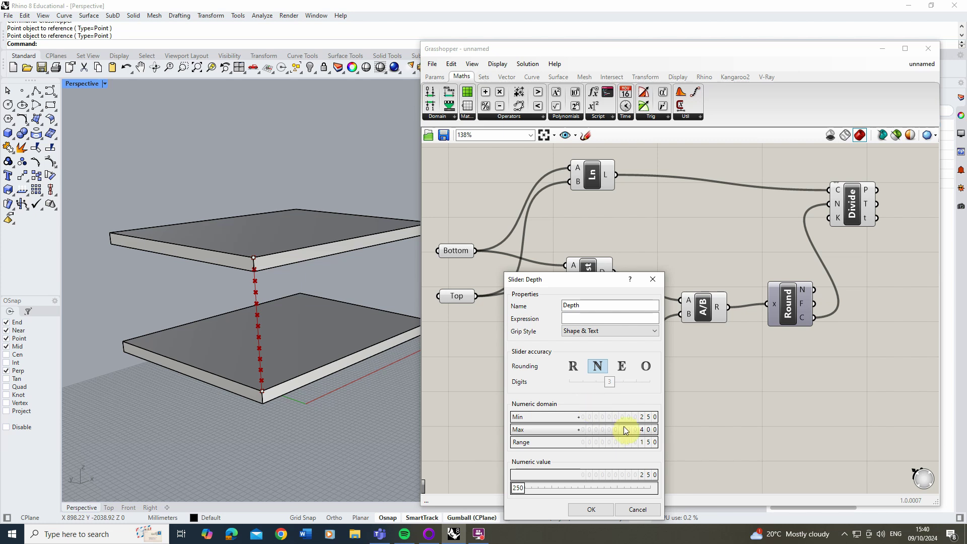
{"action": "left_click", "coordinate": [598, 506]}
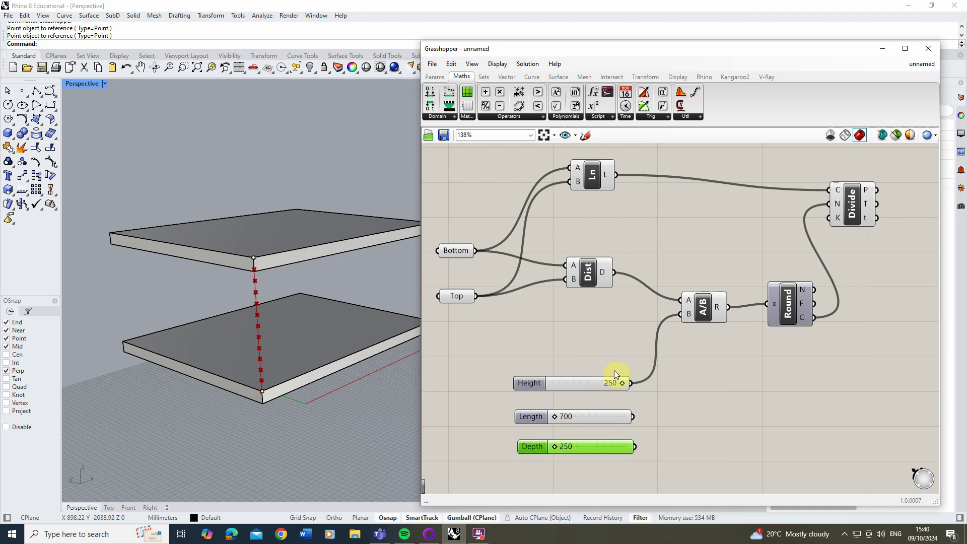
- Line up the Length and Depth sliders in an evenly spaced column beneath the Height slider
{"action": "left_click_drag", "start_coordinate": [575, 416], "coordinate": [573, 443]}
{"action": "left_click", "coordinate": [569, 416]}
{"action": "left_click", "coordinate": [579, 446]}
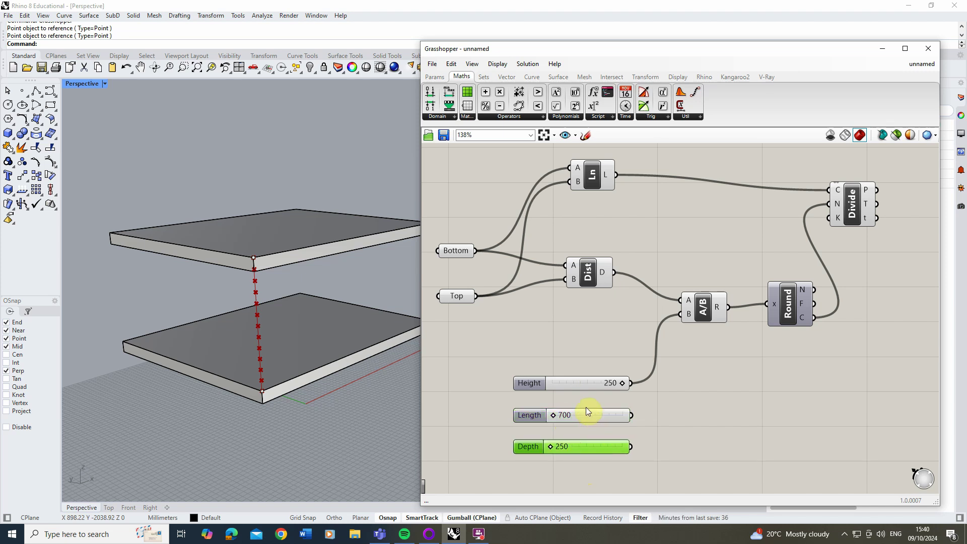
- Add a Rectangle 2Pt component and place it beside the Divide Curve component's outputs
{"action": "scroll", "coordinate": [501, 407], "scroll_direction": "down", "scroll_amount": 2}
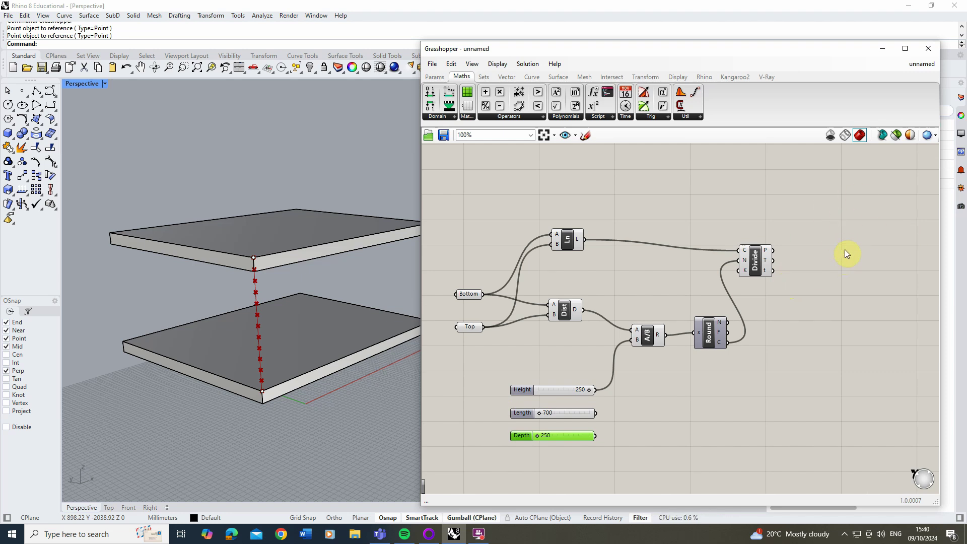
{"action": "double_click", "coordinate": [827, 232]}
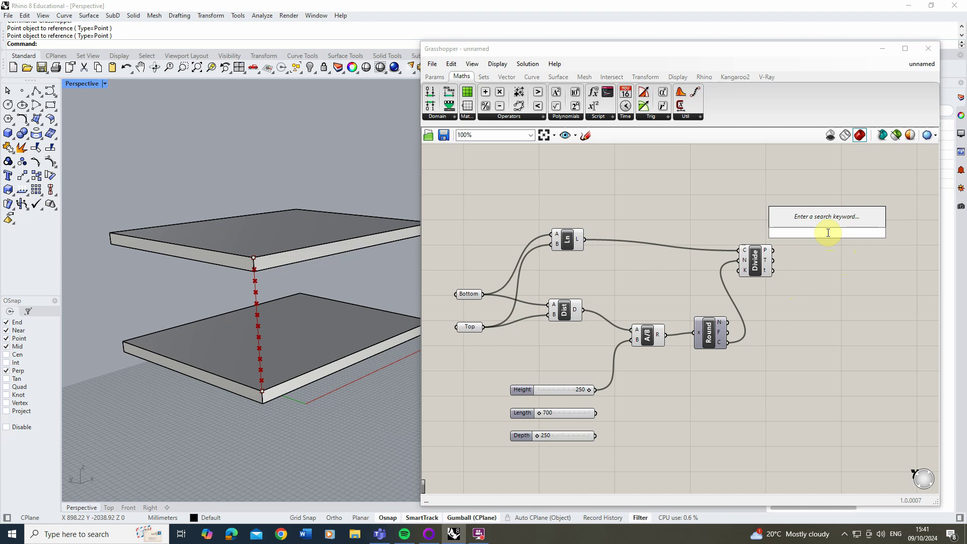
{"action": "type", "text": "rec"}
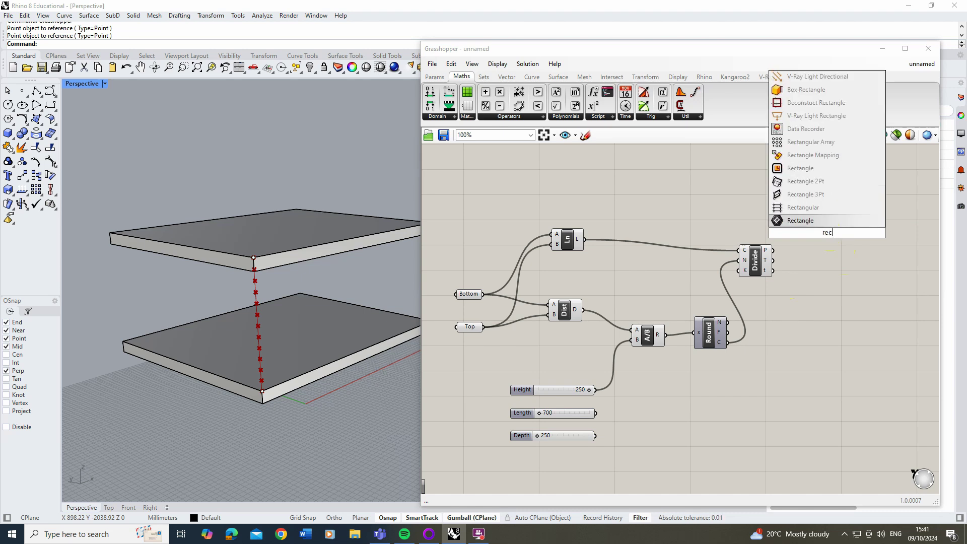
{"action": "left_click", "coordinate": [812, 185]}
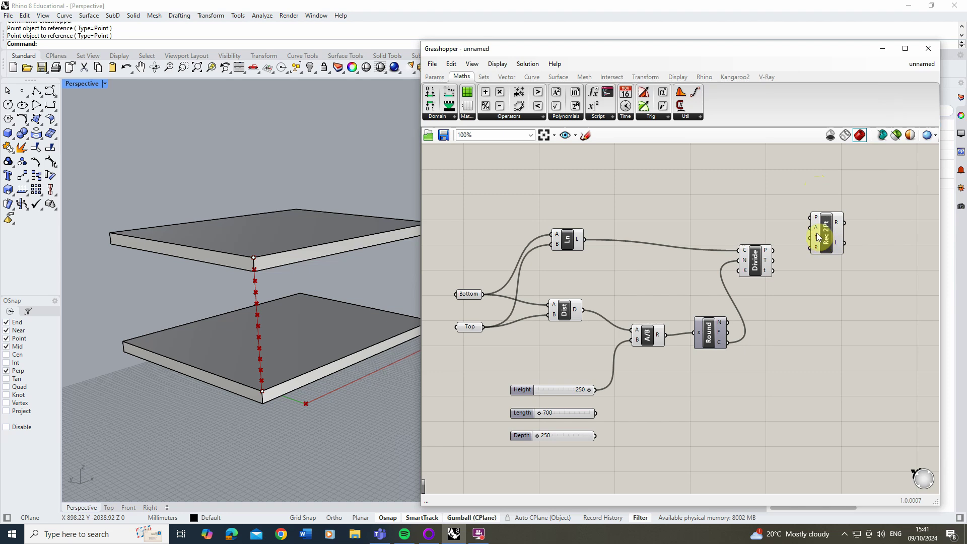
{"action": "mouse_move", "coordinate": [817, 233]}
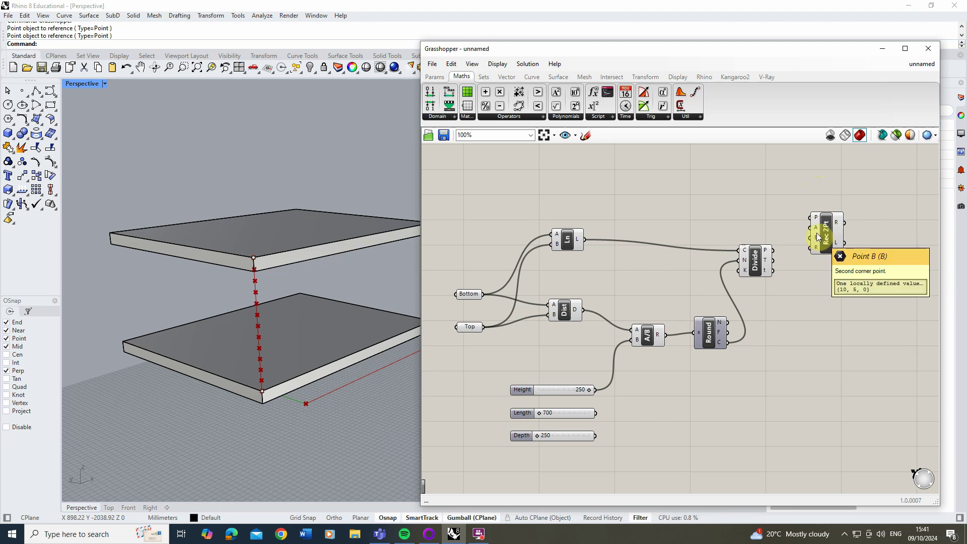
{"action": "left_click_drag", "start_coordinate": [818, 237], "coordinate": [828, 263]}
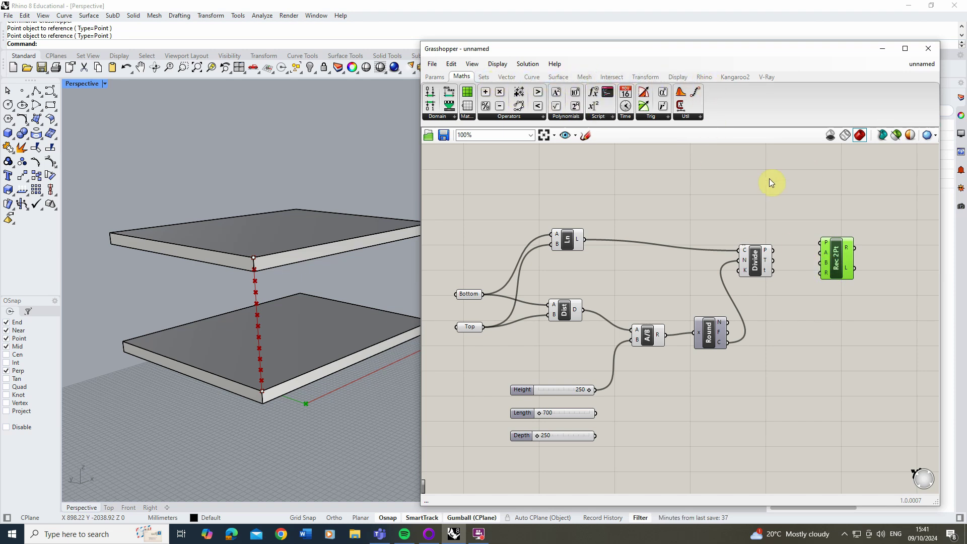
{"action": "double_click", "coordinate": [788, 203]}
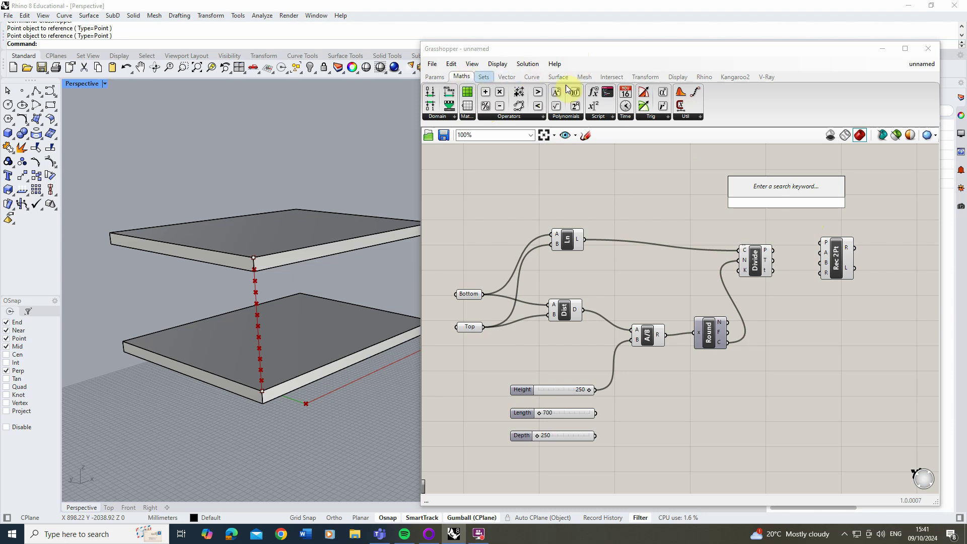
{"action": "left_click", "coordinate": [776, 242]}
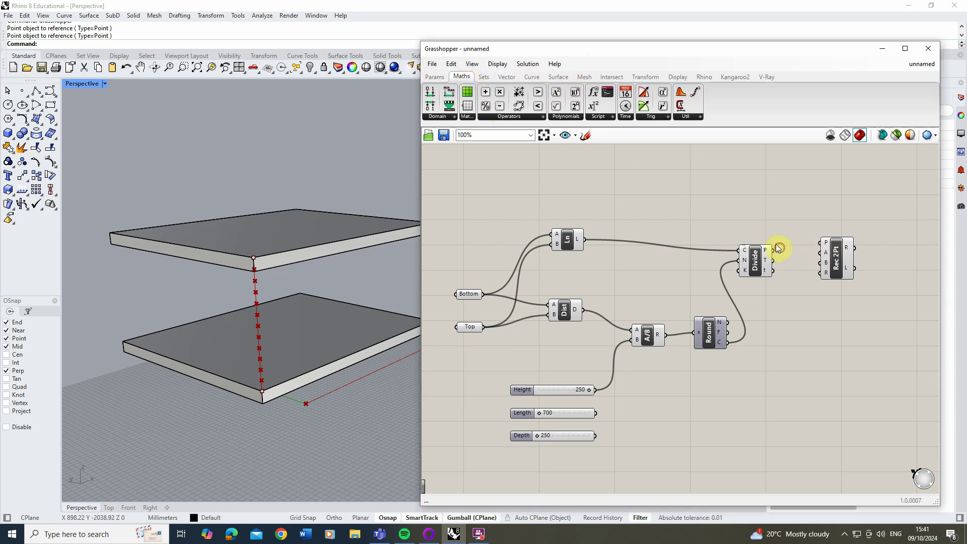
{"action": "left_click_drag", "start_coordinate": [827, 262], "coordinate": [827, 278]}
{"action": "left_click", "coordinate": [836, 251]}
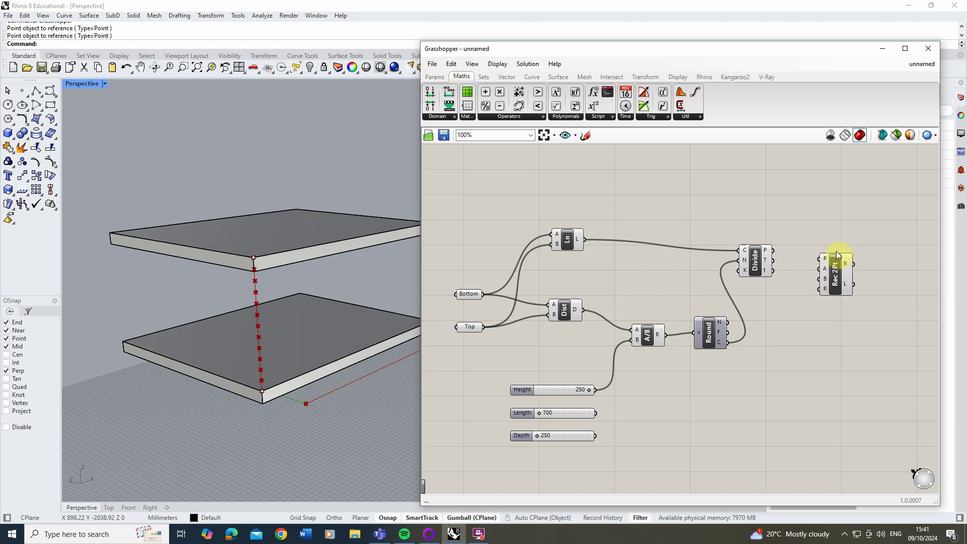
- Connect Divide Curve's points output P to both the plane input P and the Point A input of Rectangle 2Pt
{"action": "scroll", "coordinate": [863, 250], "scroll_direction": "up", "scroll_amount": 2}
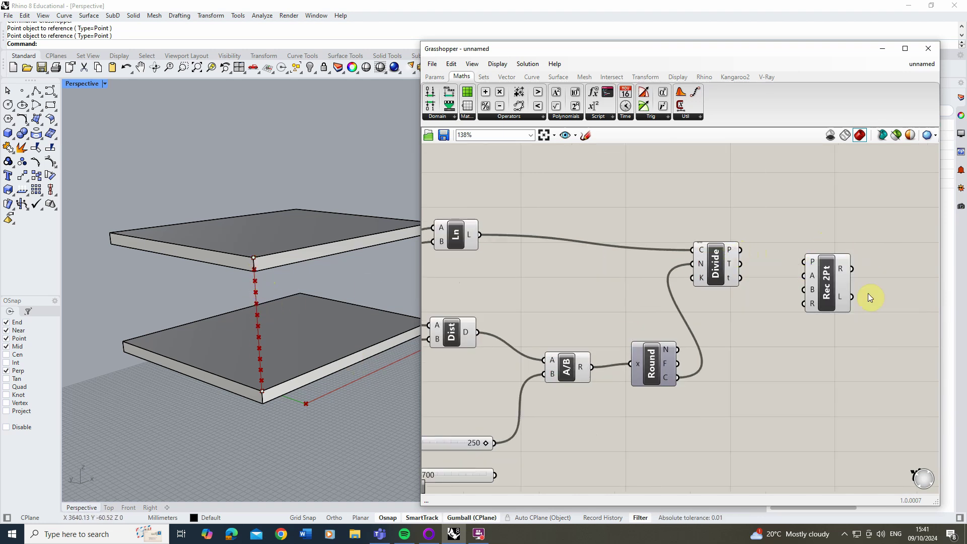
{"action": "left_click_drag", "start_coordinate": [742, 250], "coordinate": [805, 262]}
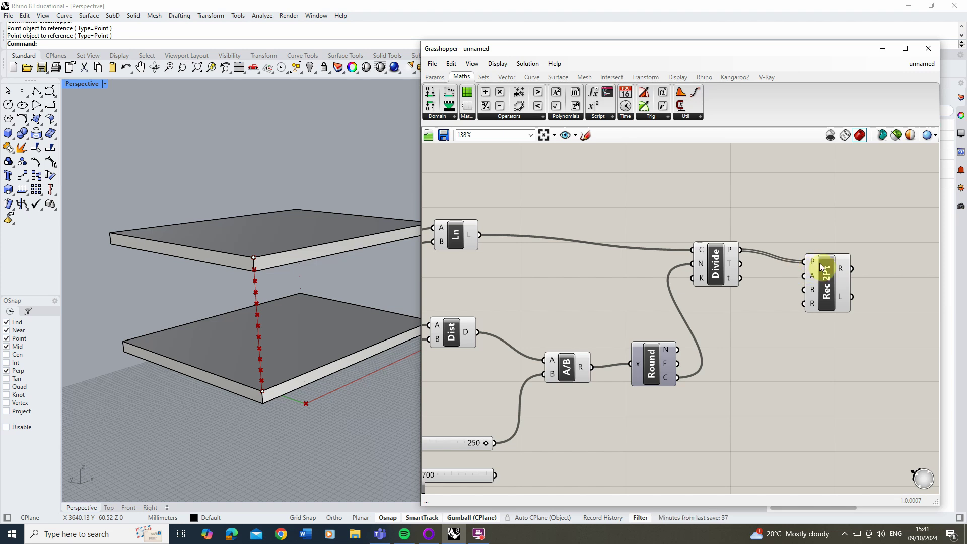
{"action": "left_click_drag", "start_coordinate": [740, 250], "coordinate": [806, 276]}
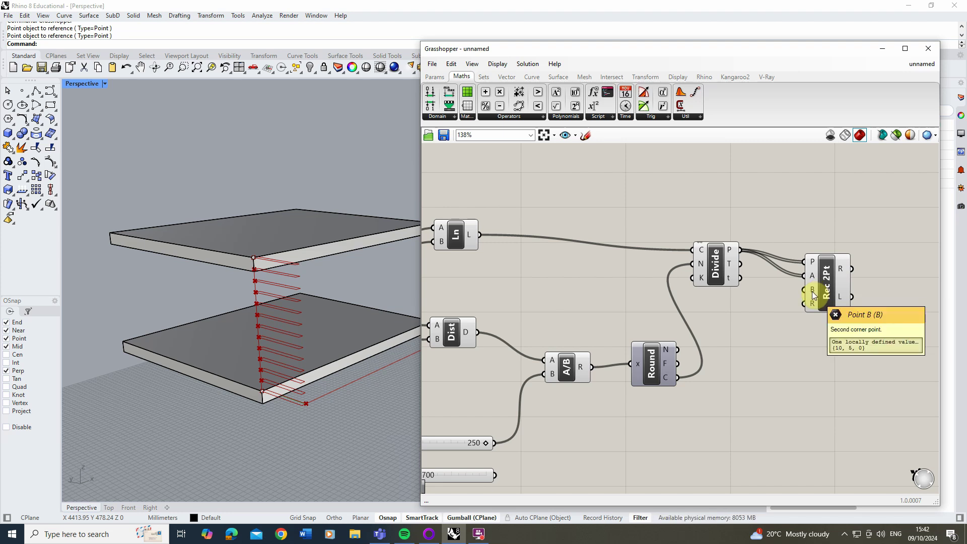
- Move Rectangle 2Pt farther from Divide Curve to free up space and inspect the rectangles near the lower slab's corner
{"action": "scroll", "coordinate": [674, 237], "scroll_direction": "down", "scroll_amount": 2}
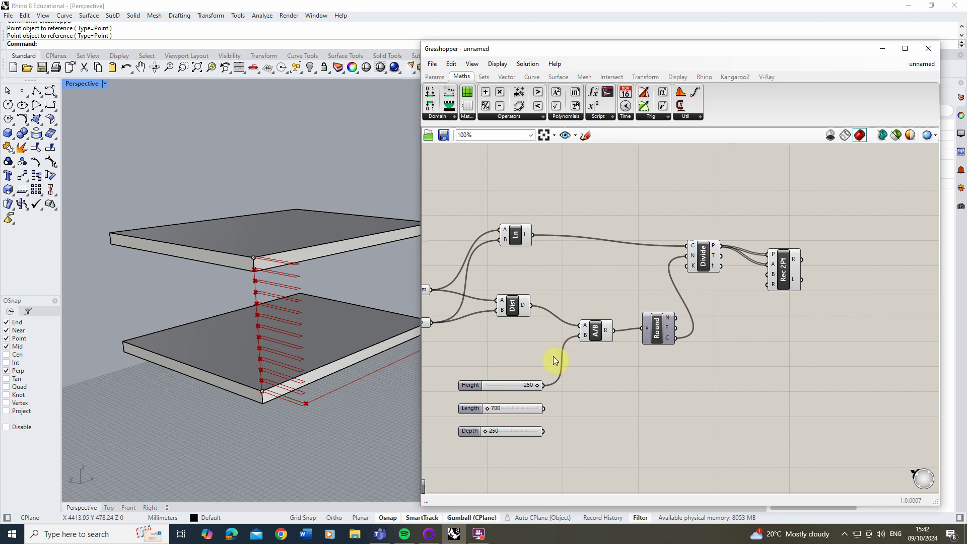
{"action": "left_click", "coordinate": [504, 411]}
{"action": "left_click", "coordinate": [511, 431]}
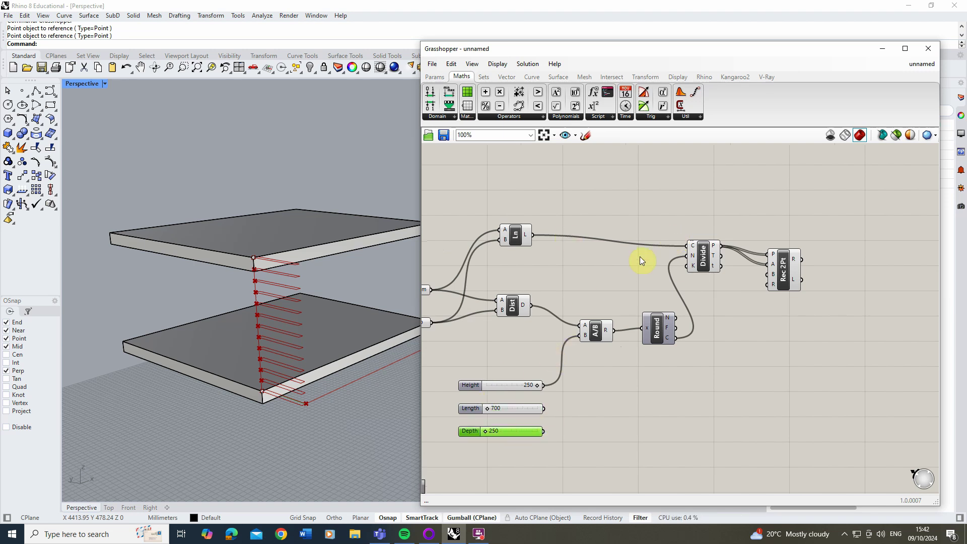
{"action": "left_click_drag", "start_coordinate": [789, 285], "coordinate": [837, 271]}
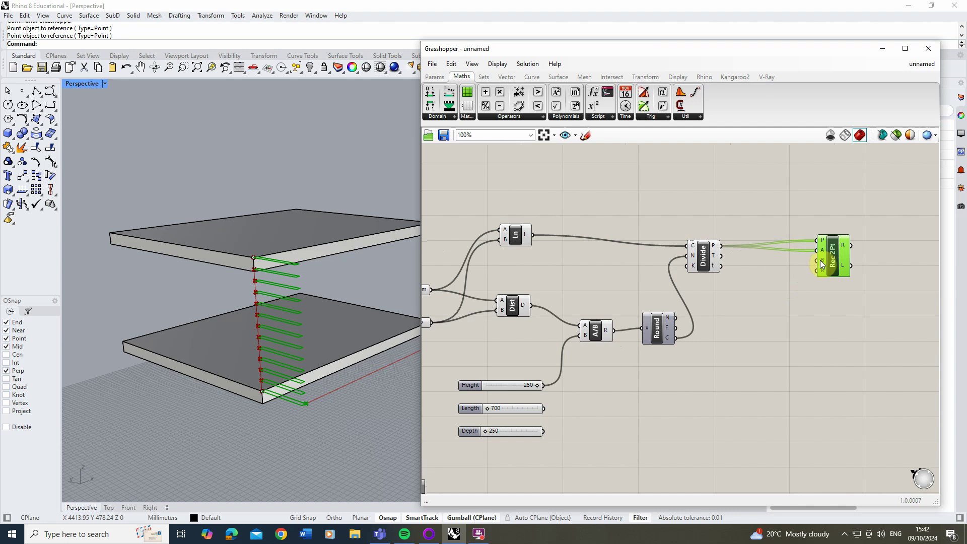
{"action": "scroll", "coordinate": [305, 403], "scroll_direction": "up", "scroll_amount": 3}
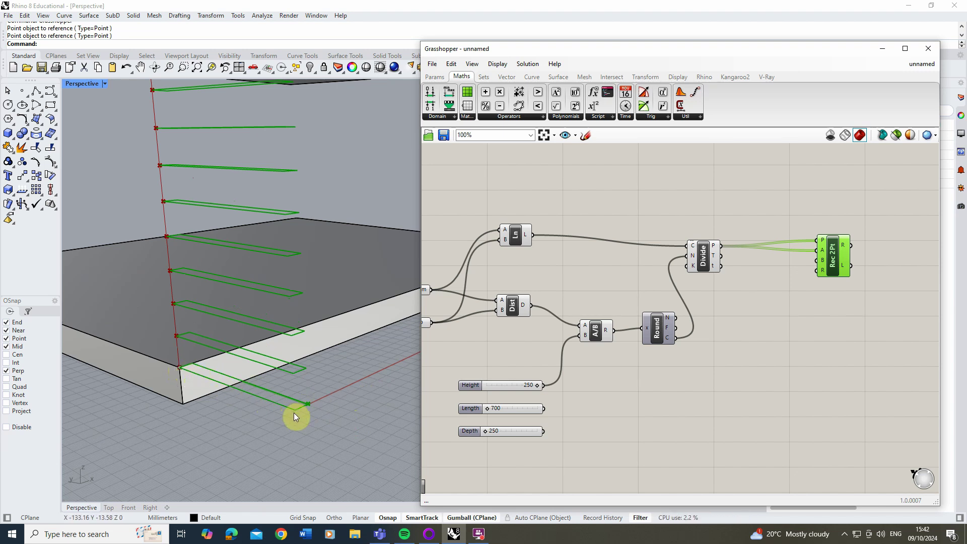
- Move the Rectangle 2Pt component higher on the canvas to make room beneath it
{"action": "left_click", "coordinate": [507, 430]}
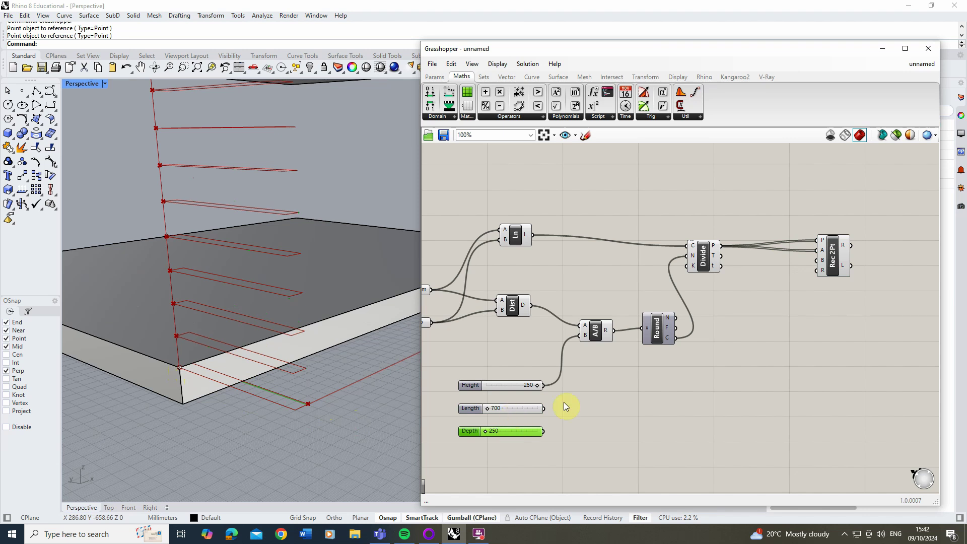
{"action": "left_click", "coordinate": [703, 286]}
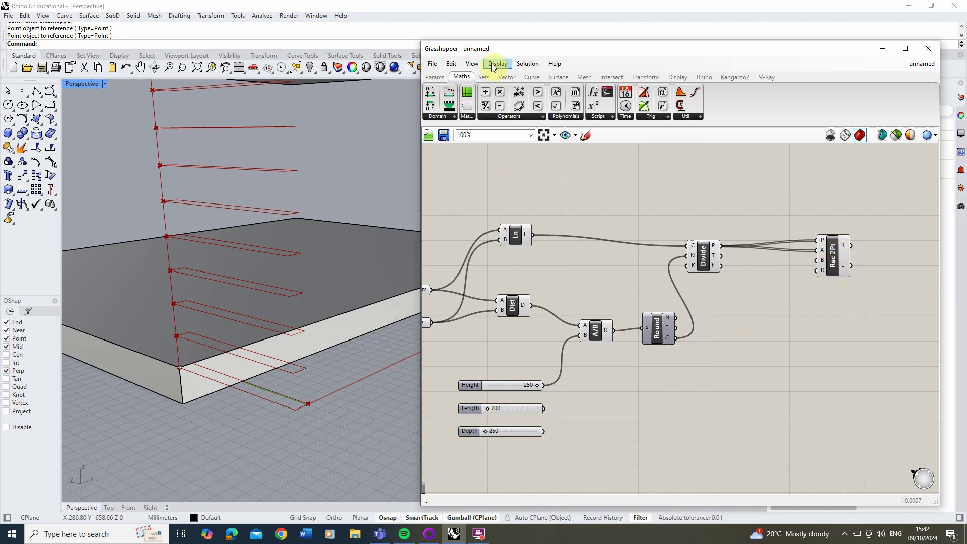
{"action": "left_click", "coordinate": [507, 77]}
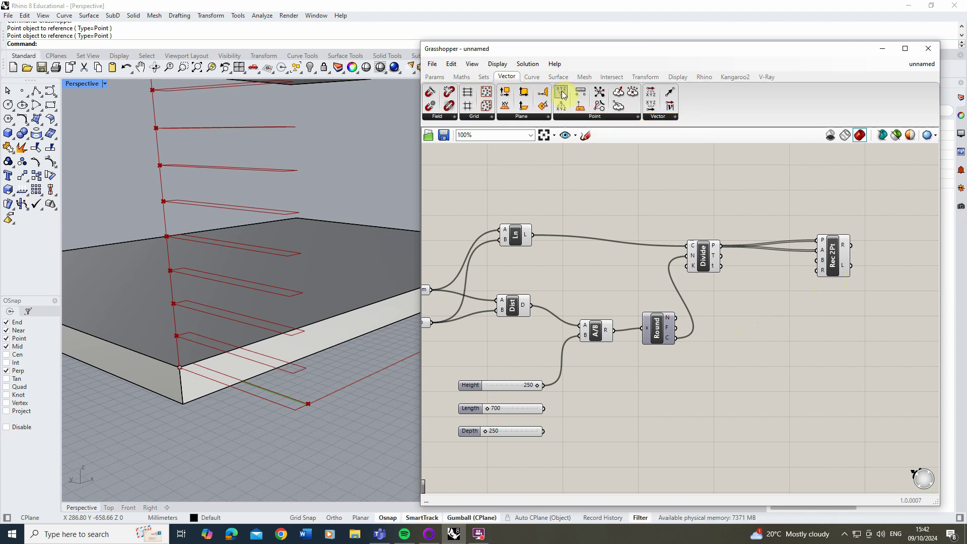
{"action": "scroll", "coordinate": [688, 258], "scroll_direction": "down", "scroll_amount": 4}
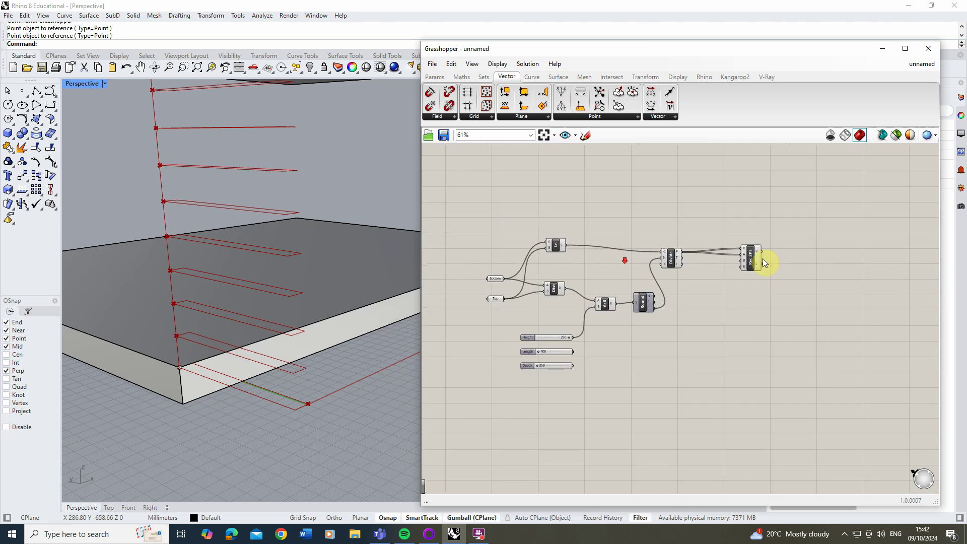
{"action": "left_click_drag", "start_coordinate": [763, 262], "coordinate": [770, 230]}
{"action": "left_click", "coordinate": [748, 256]}
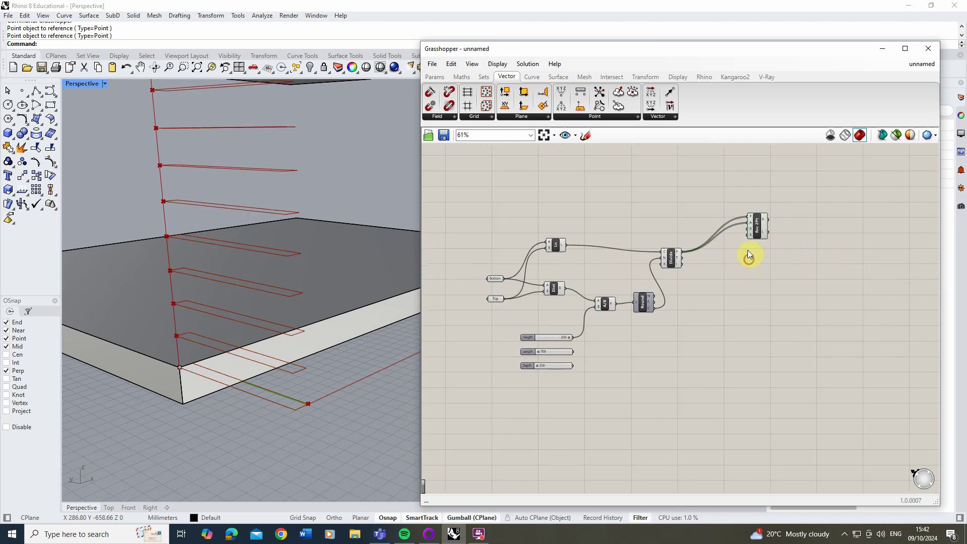
- Add a Deconstruct point component below Rectangle 2Pt and feed it with Divide Curve's points output P
{"action": "scroll", "coordinate": [748, 253], "scroll_direction": "up", "scroll_amount": 2}
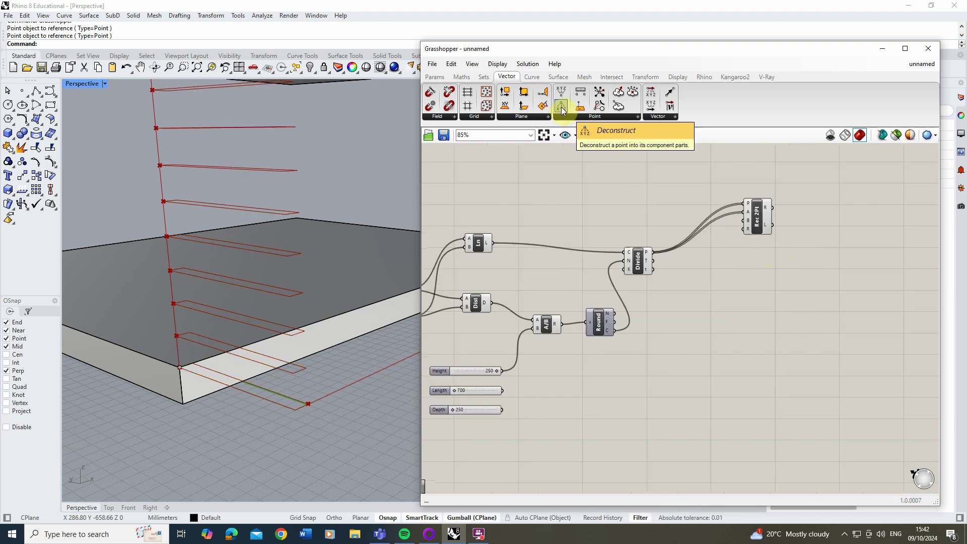
{"action": "left_click_drag", "start_coordinate": [563, 111], "coordinate": [717, 305]}
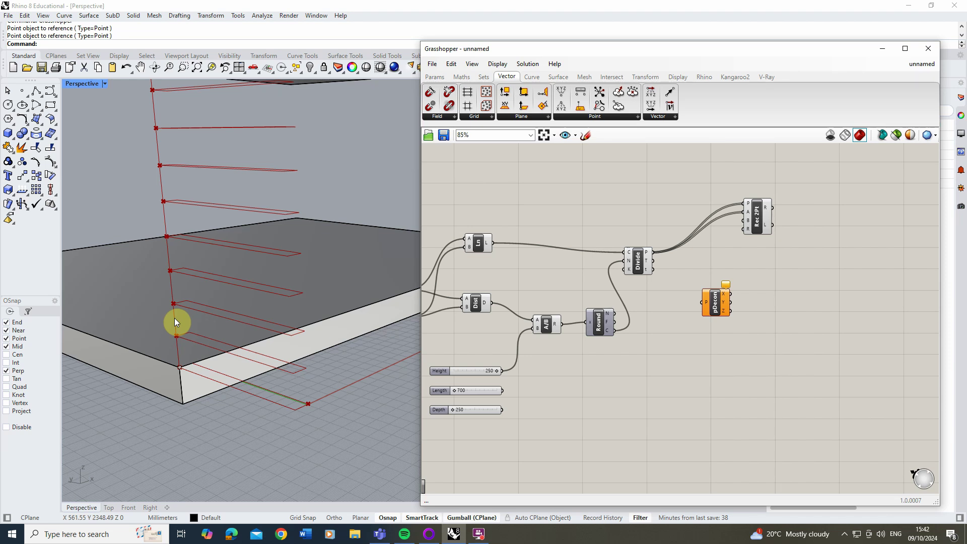
{"action": "left_click_drag", "start_coordinate": [654, 252], "coordinate": [703, 303]}
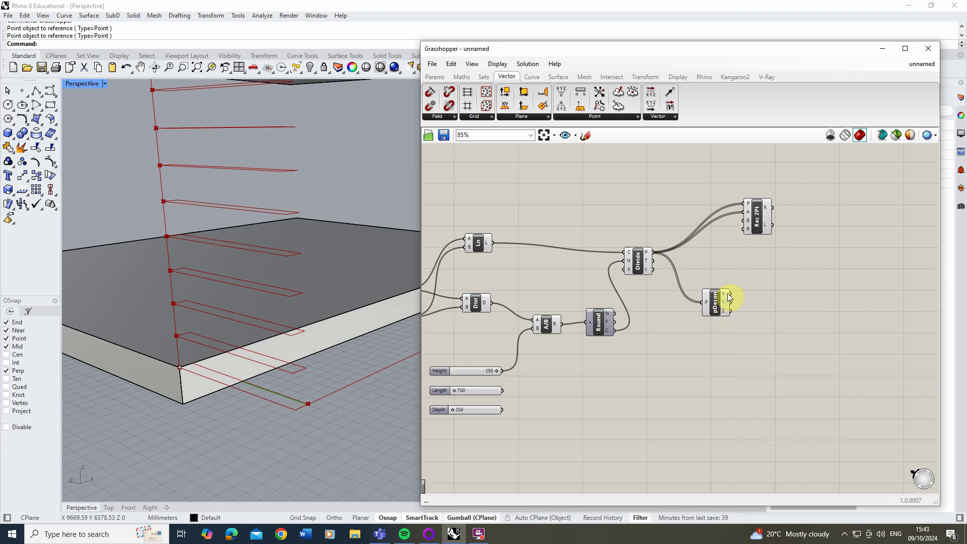
{"action": "left_click", "coordinate": [726, 294]}
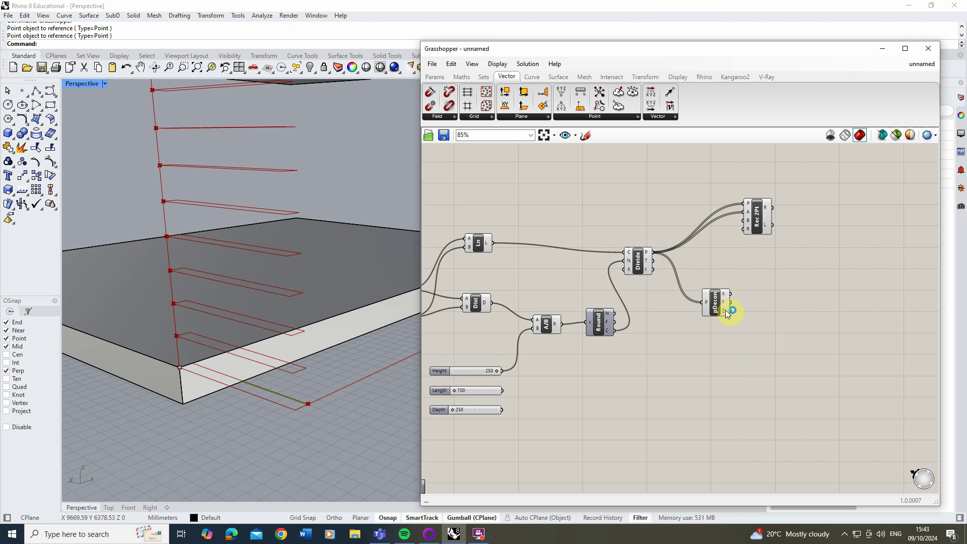
{"action": "mouse_move", "coordinate": [728, 310]}
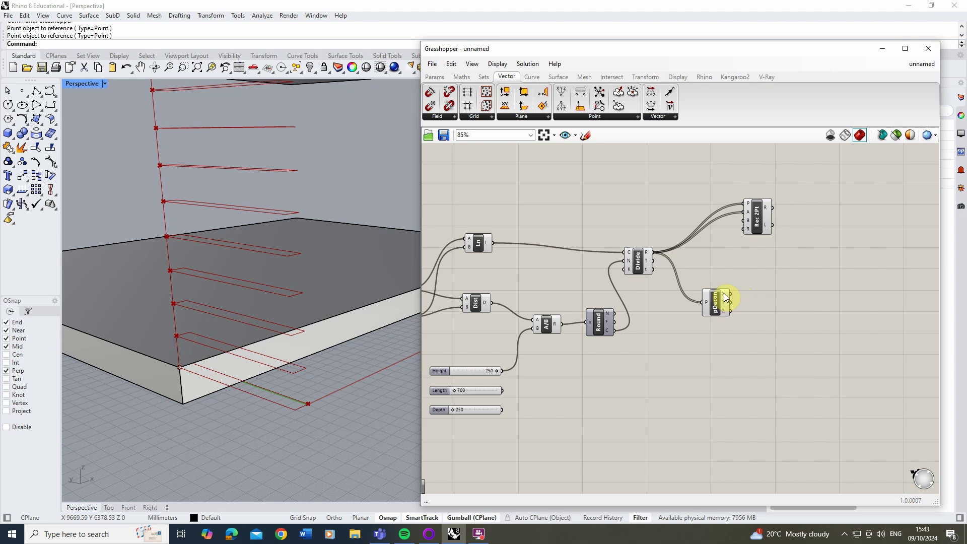
- Add an Addition component beside Deconstruct, with Deconstruct's X output into A and the Length slider into B
{"action": "left_click", "coordinate": [466, 410]}
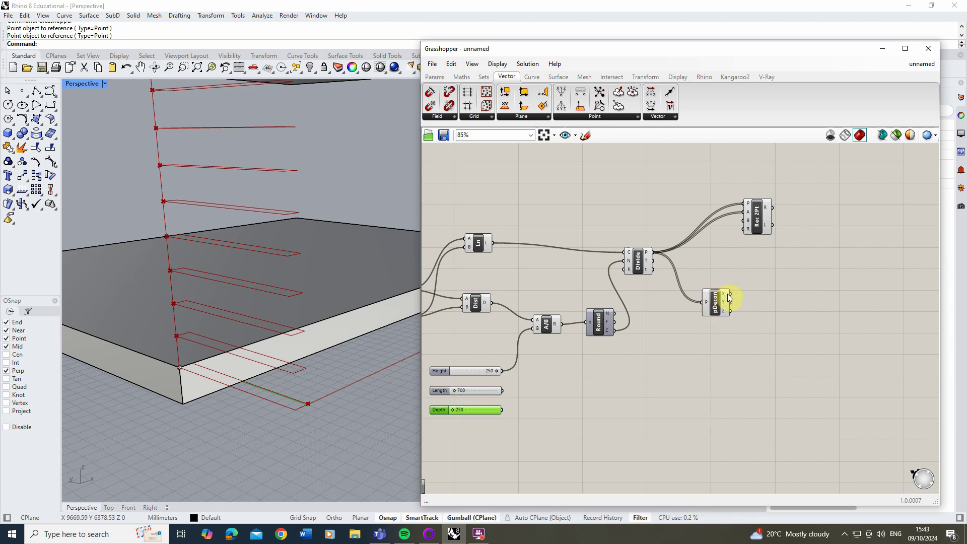
{"action": "mouse_move", "coordinate": [729, 298]}
{"action": "left_click", "coordinate": [461, 77]}
{"action": "left_click_drag", "start_coordinate": [489, 95], "coordinate": [783, 313]}
{"action": "left_click_drag", "start_coordinate": [730, 294], "coordinate": [768, 299]}
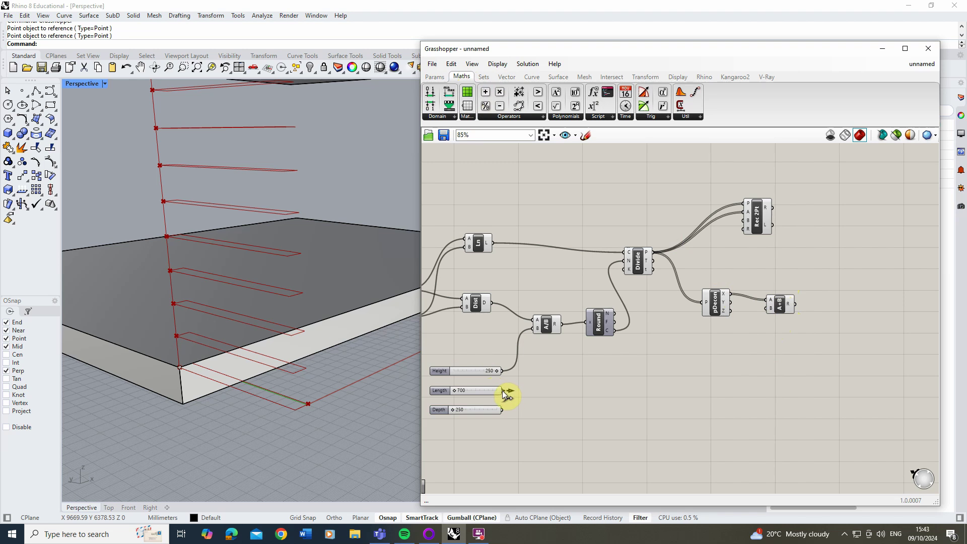
{"action": "left_click_drag", "start_coordinate": [503, 391], "coordinate": [781, 301]}
{"action": "mouse_move", "coordinate": [794, 314]}
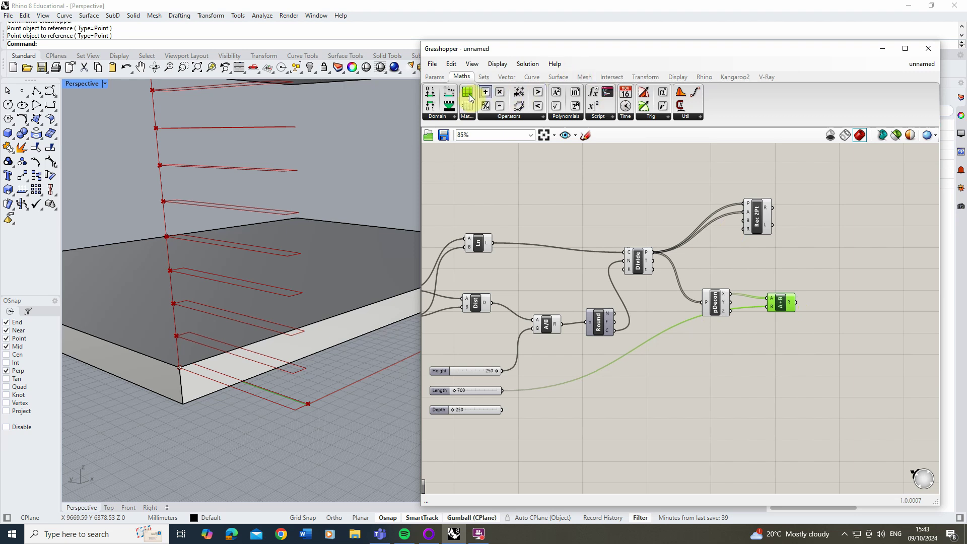
- Add a Construct Point component beyond the Addition and connect the Addition result to its X input
{"action": "left_click", "coordinate": [502, 77]}
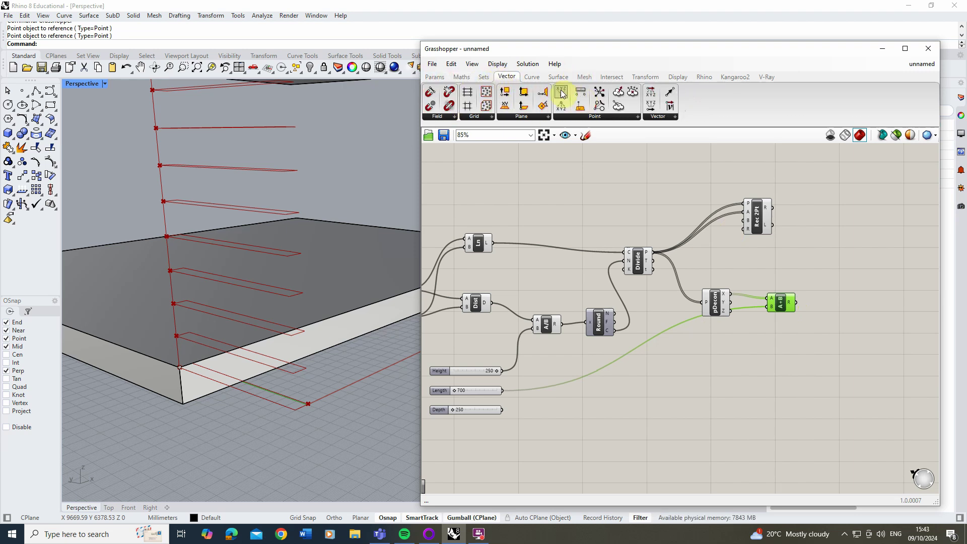
{"action": "left_click_drag", "start_coordinate": [563, 94], "coordinate": [831, 297]}
{"action": "left_click", "coordinate": [838, 303]}
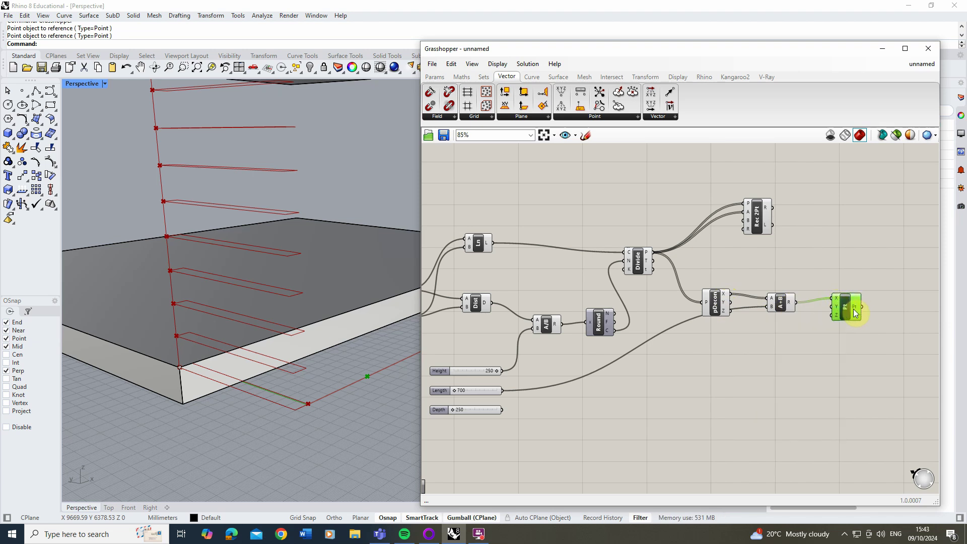
{"action": "left_click_drag", "start_coordinate": [853, 309], "coordinate": [852, 307]}
{"action": "left_click", "coordinate": [783, 292]}
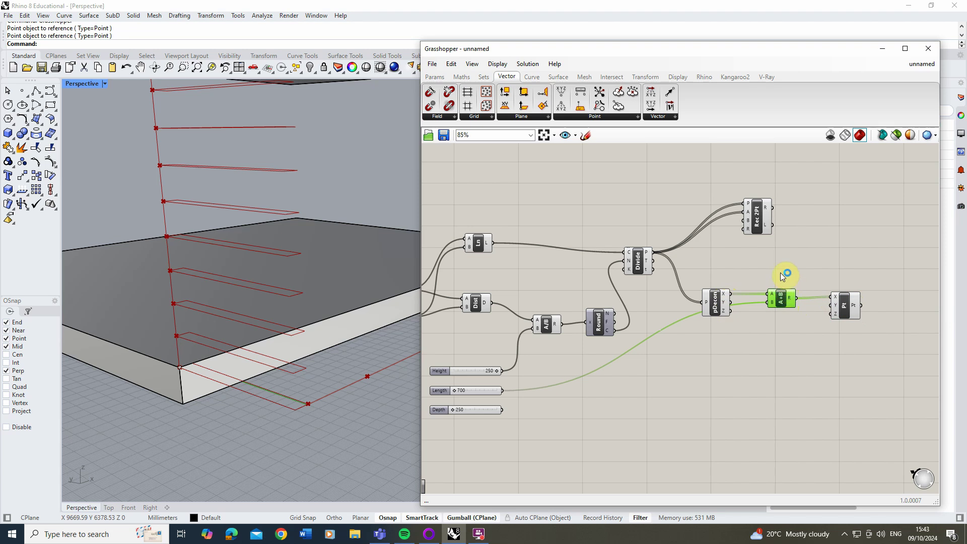
- Duplicate the Addition for Deconstruct's Y output plus the Depth slider, and connect its result and Deconstruct's Z to Construct Point's Y and Z
{"action": "left_click_drag", "start_coordinate": [781, 297], "coordinate": [781, 274]}
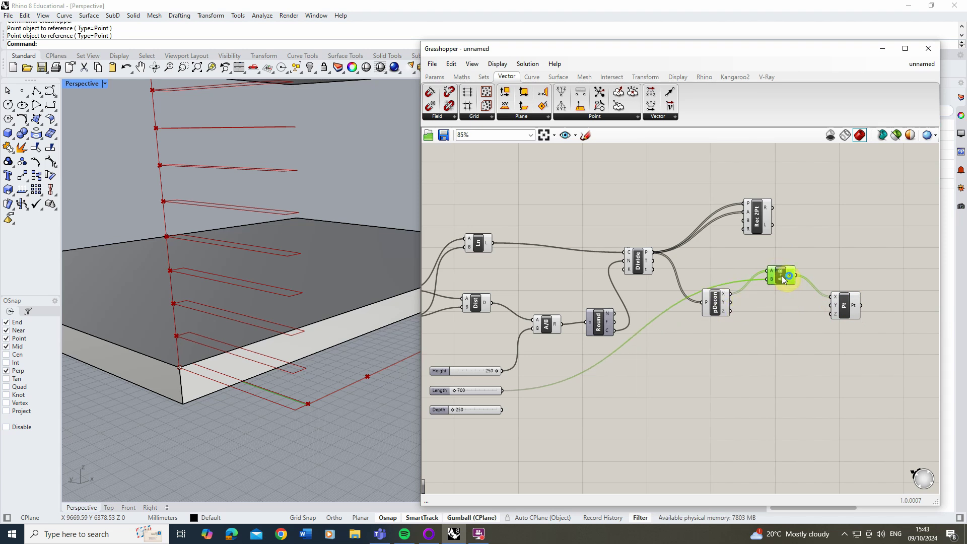
{"action": "left_click_drag", "start_coordinate": [783, 278], "coordinate": [772, 317], "text": "alt"}
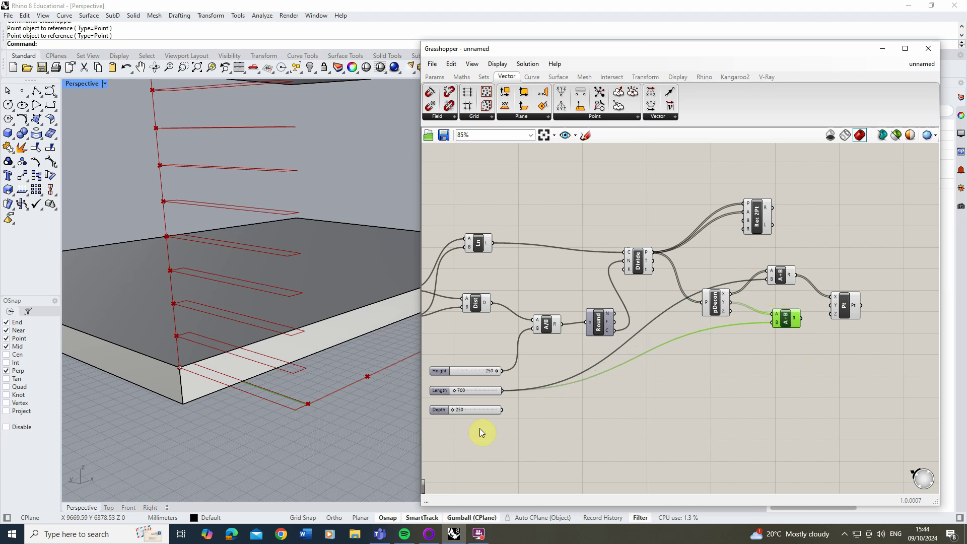
{"action": "left_click_drag", "start_coordinate": [502, 410], "coordinate": [776, 319]}
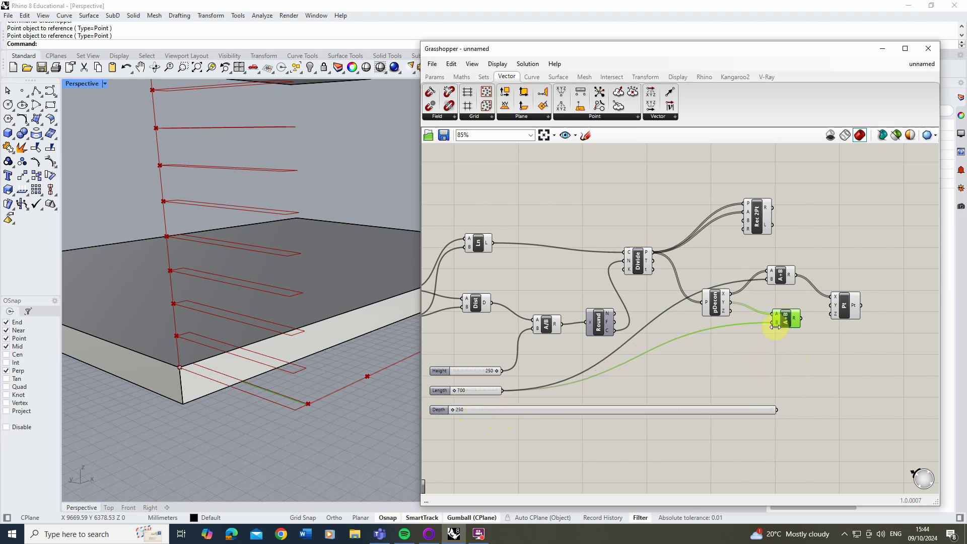
{"action": "left_click_drag", "start_coordinate": [776, 410], "coordinate": [847, 309]}
{"action": "left_click_drag", "start_coordinate": [788, 276], "coordinate": [769, 287]}
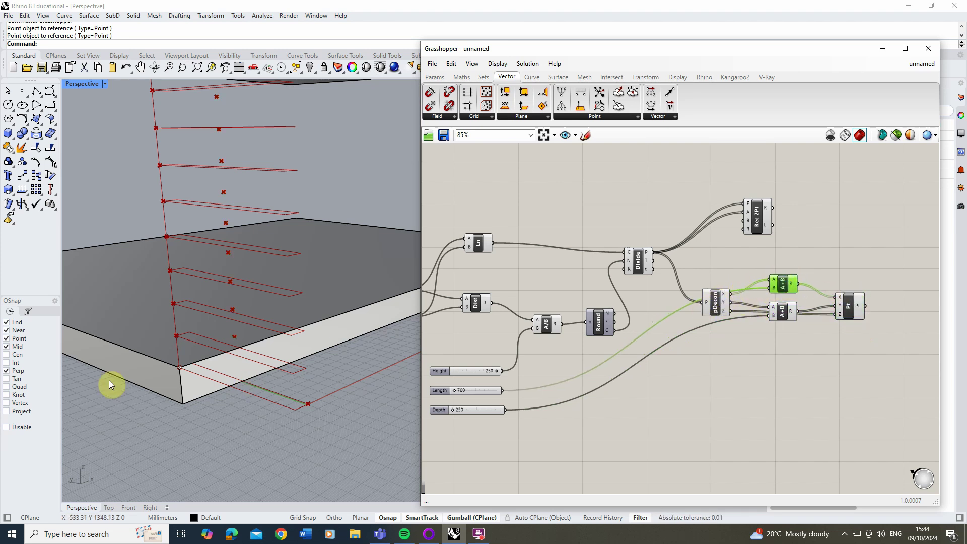
- Frame the new points near the lower slab's corner and raise the Length slider to test which direction they shift
{"action": "right_click_drag", "start_coordinate": [237, 315], "coordinate": [301, 316]}
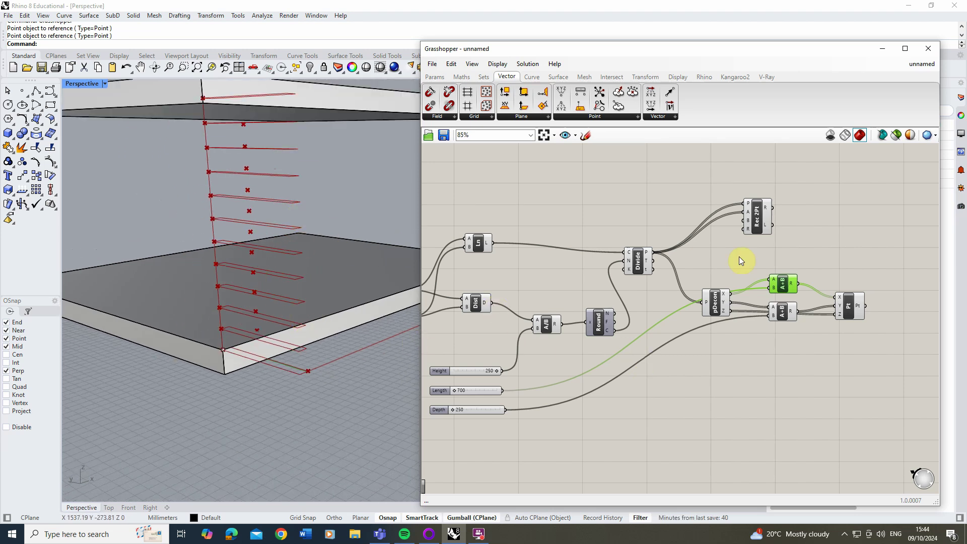
{"action": "middle_click", "coordinate": [313, 323]}
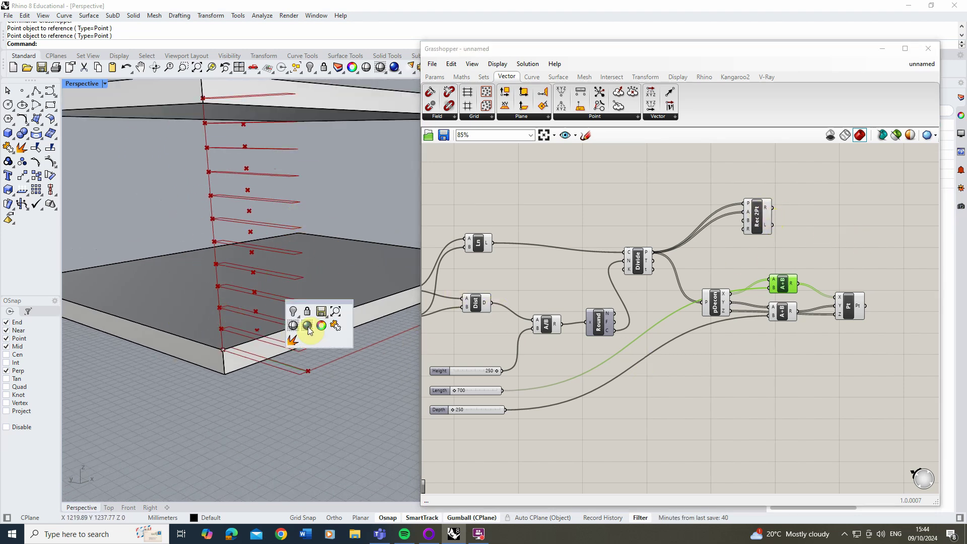
{"action": "right_click_drag", "start_coordinate": [221, 373], "coordinate": [280, 253]}
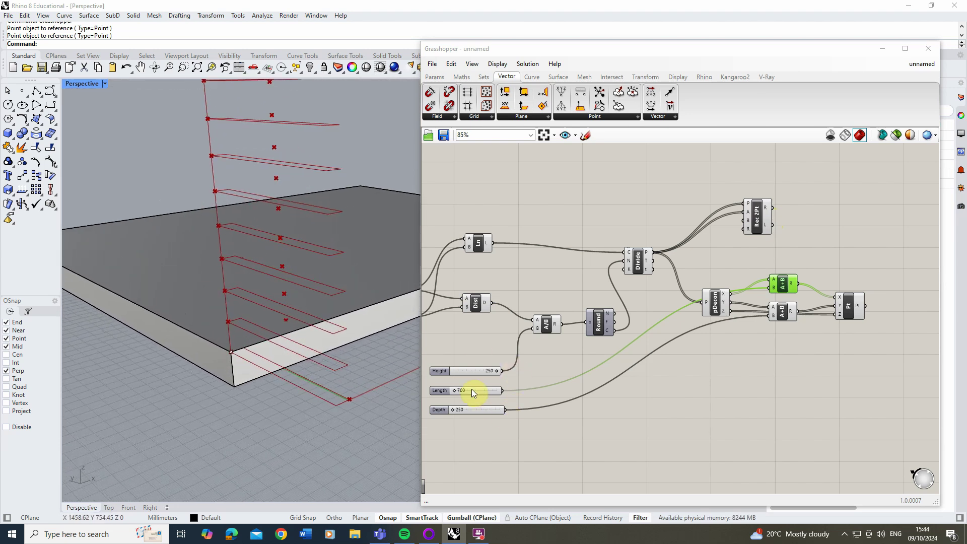
{"action": "left_click", "coordinate": [455, 392]}
{"action": "mouse_move", "coordinate": [456, 392]}
{"action": "left_mouse_down"}
{"action": "mouse_move", "coordinate": [478, 391]}
{"action": "mouse_move", "coordinate": [447, 392]}
{"action": "mouse_move", "coordinate": [482, 391]}
{"action": "mouse_move", "coordinate": [464, 393]}
{"action": "left_mouse_up"}
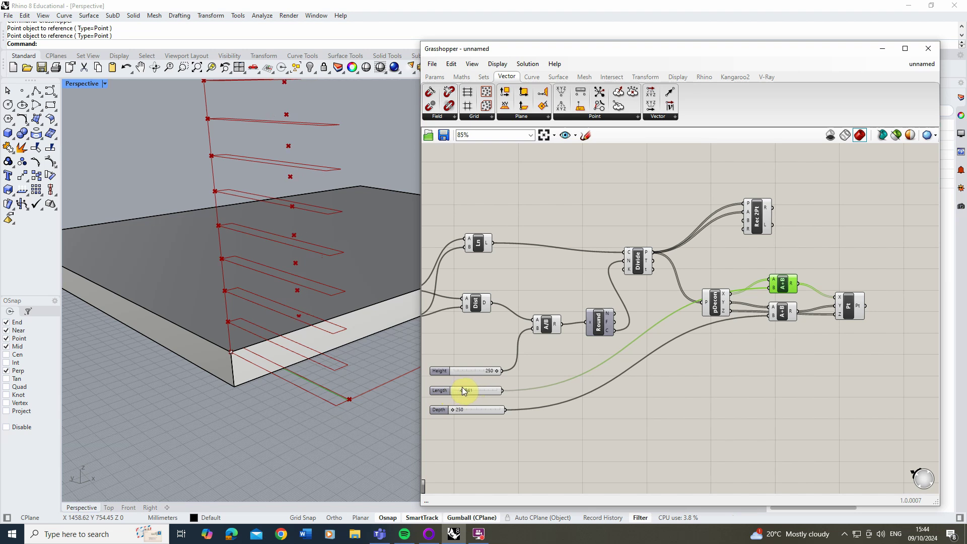
- Space out the Deconstruct component and the two Additions so their wires are easier to tell apart
{"action": "scroll", "coordinate": [730, 287], "scroll_direction": "up", "scroll_amount": 4}
{"action": "scroll", "coordinate": [727, 300], "scroll_direction": "down", "scroll_amount": 3}
{"action": "left_click", "coordinate": [703, 301]}
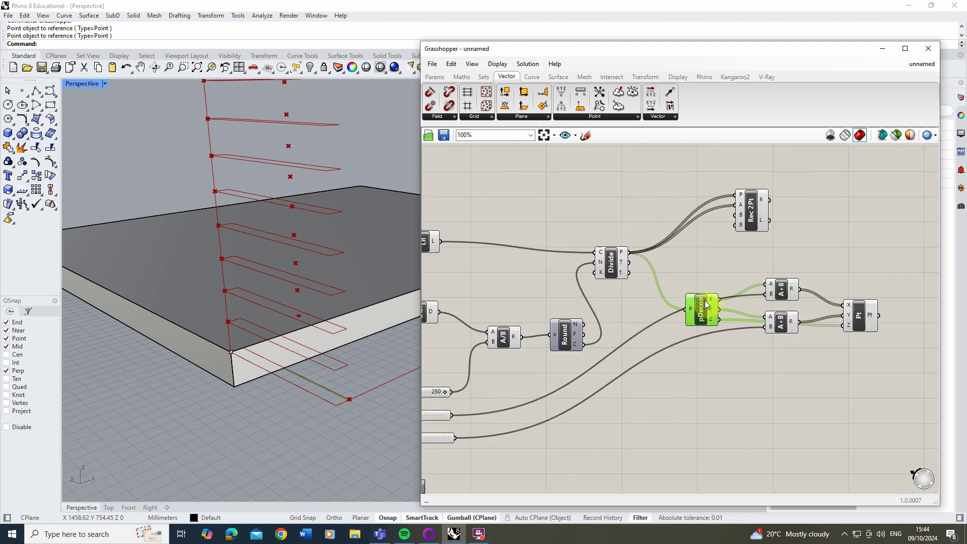
{"action": "left_click_drag", "start_coordinate": [790, 321], "coordinate": [789, 345]}
{"action": "mouse_move", "coordinate": [779, 288]}
{"action": "left_mouse_down"}
{"action": "mouse_move", "coordinate": [779, 279]}
{"action": "mouse_move", "coordinate": [781, 301]}
{"action": "left_mouse_up"}
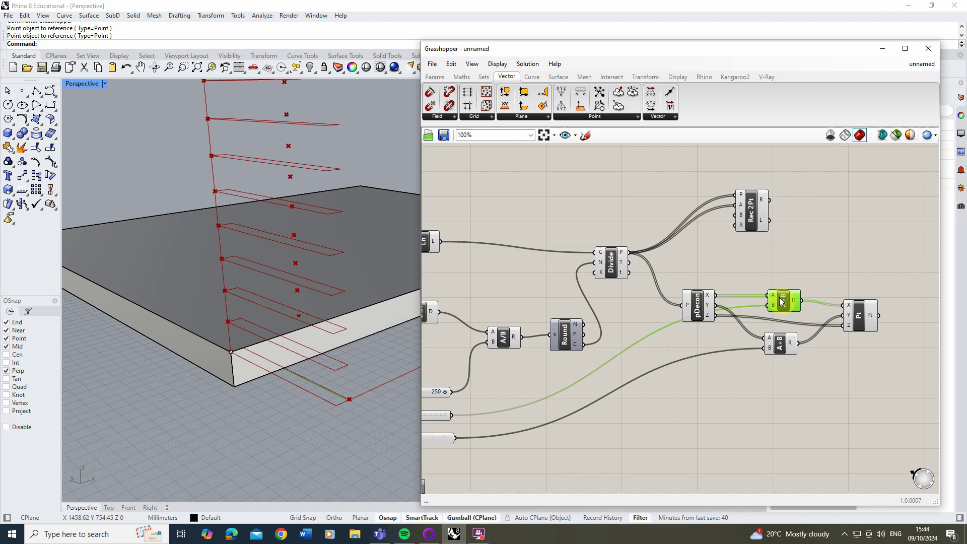
- Rewire and reorder the Additions so Depth is added to X and Length to Y, feeding Construct Point's X and Y inputs
{"action": "left_click_drag", "start_coordinate": [716, 305], "coordinate": [843, 315]}
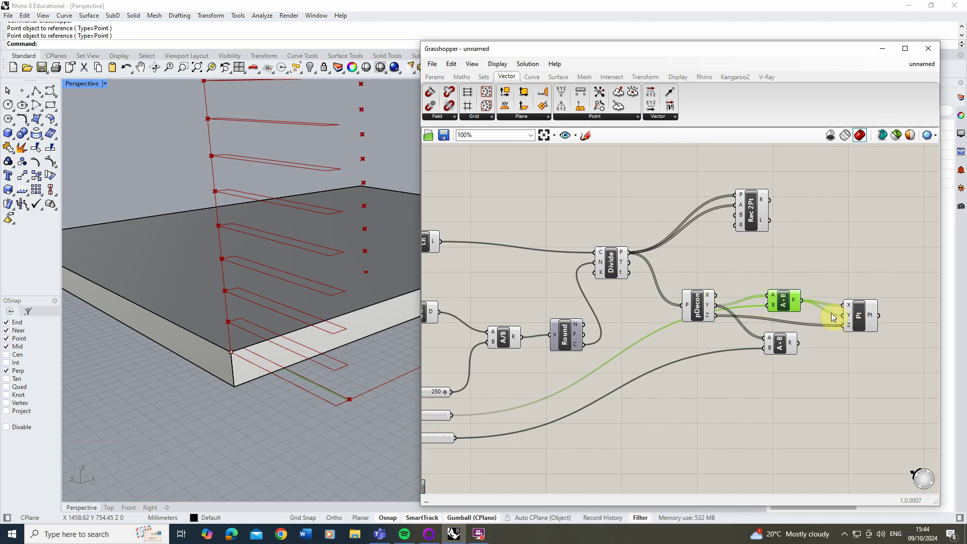
{"action": "left_click_drag", "start_coordinate": [714, 297], "coordinate": [843, 306]}
{"action": "mouse_move", "coordinate": [783, 302]}
{"action": "left_mouse_down"}
{"action": "mouse_move", "coordinate": [784, 378]}
{"action": "mouse_move", "coordinate": [783, 288]}
{"action": "left_mouse_up"}
{"action": "left_click_drag", "start_coordinate": [785, 377], "coordinate": [783, 308]}
- Realign Deconstruct, Construct Point and the Length Addition into a tidier layout
{"action": "left_click_drag", "start_coordinate": [697, 304], "coordinate": [698, 329]}
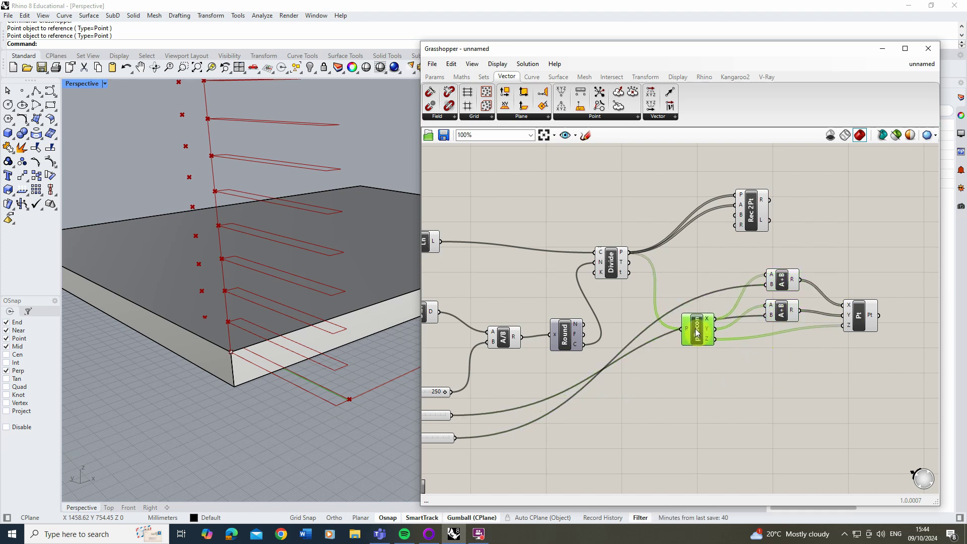
{"action": "left_click_drag", "start_coordinate": [860, 323], "coordinate": [856, 340]}
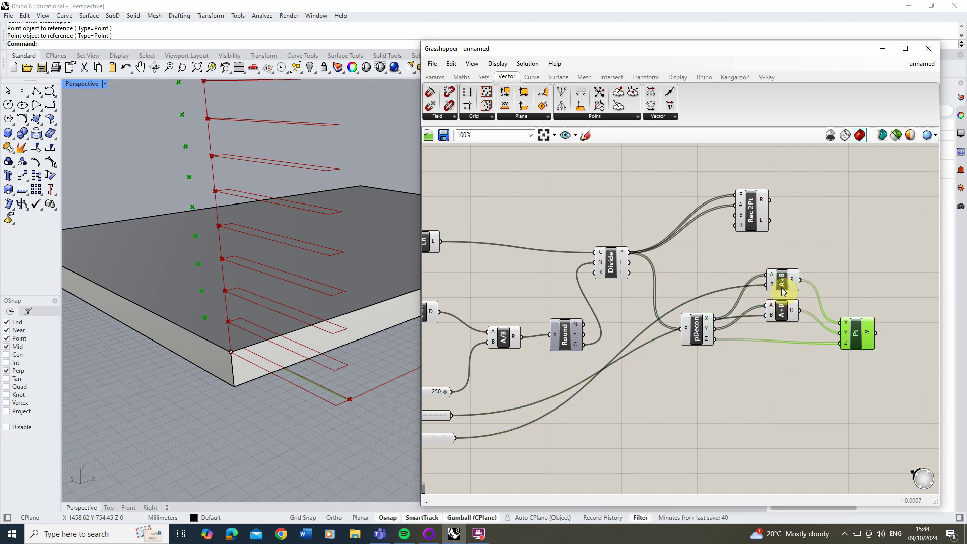
{"action": "left_click_drag", "start_coordinate": [782, 315], "coordinate": [782, 321]}
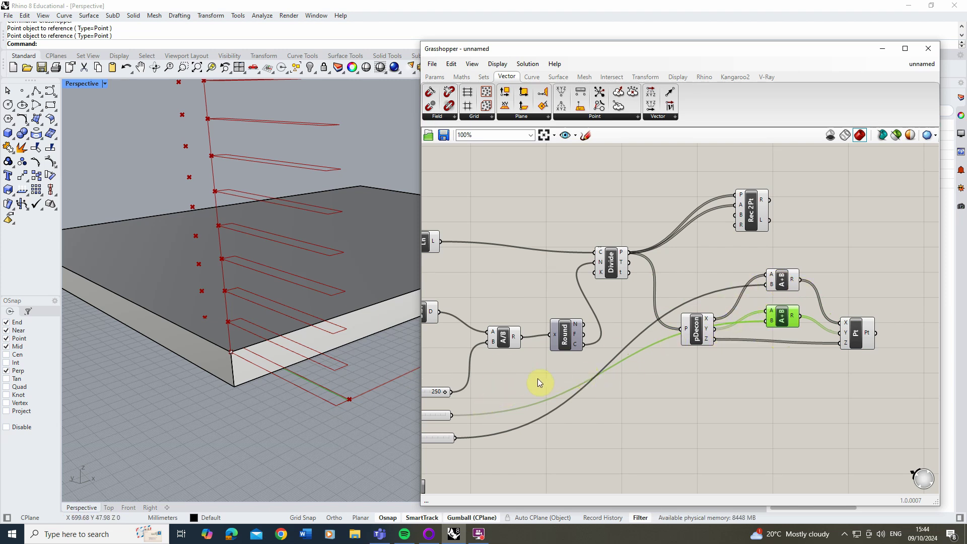
- Set the Length slider to 1124 and the Depth slider to 318
{"action": "scroll", "coordinate": [538, 383], "scroll_direction": "down", "scroll_amount": 1}
{"action": "scroll", "coordinate": [503, 384], "scroll_direction": "up", "scroll_amount": 3}
{"action": "mouse_move", "coordinate": [484, 404]}
{"action": "left_mouse_down"}
{"action": "mouse_move", "coordinate": [524, 406]}
{"action": "mouse_move", "coordinate": [475, 404]}
{"action": "mouse_move", "coordinate": [520, 404]}
{"action": "mouse_move", "coordinate": [476, 405]}
{"action": "mouse_move", "coordinate": [503, 404]}
{"action": "left_mouse_up"}
{"action": "left_click_drag", "start_coordinate": [463, 435], "coordinate": [496, 436]}
- Connect Construct Point's output to the Point B input of Rectangle 2Pt
{"action": "scroll", "coordinate": [464, 427], "scroll_direction": "down", "scroll_amount": 3}
{"action": "scroll", "coordinate": [749, 375], "scroll_direction": "up", "scroll_amount": 1}
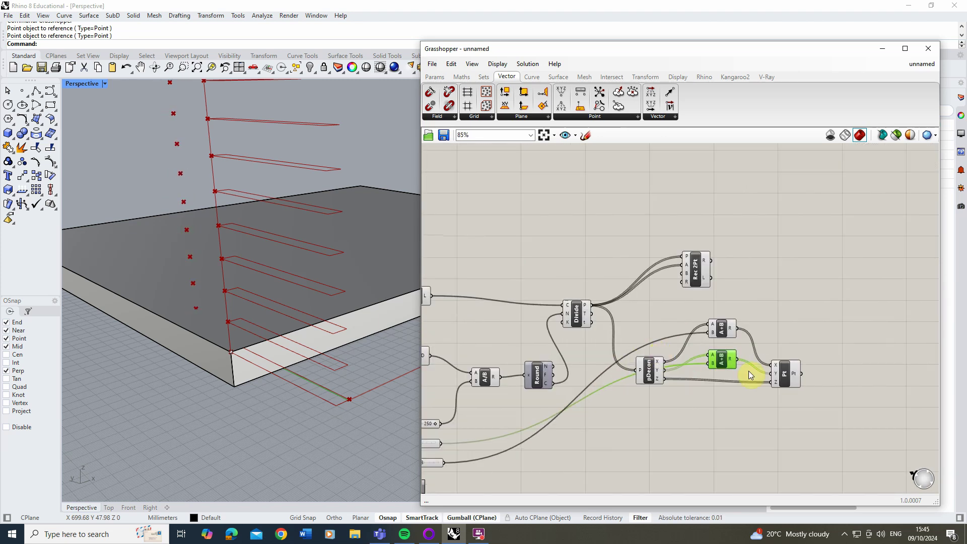
{"action": "left_click_drag", "start_coordinate": [801, 373], "coordinate": [684, 276]}
- Examine the step rectangles between the two slabs from several angles, along with the Height, Length and Depth sliders
{"action": "right_click_drag", "start_coordinate": [373, 308], "coordinate": [243, 314]}
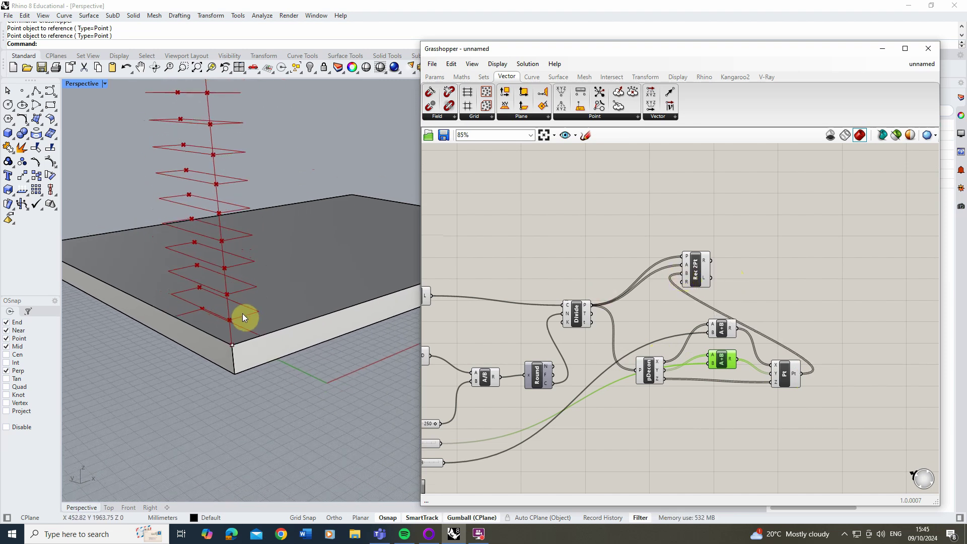
{"action": "scroll", "coordinate": [248, 320], "scroll_direction": "down", "scroll_amount": 3}
{"action": "scroll", "coordinate": [248, 302], "scroll_direction": "up", "scroll_amount": 2}
{"action": "middle_click", "coordinate": [293, 337]}
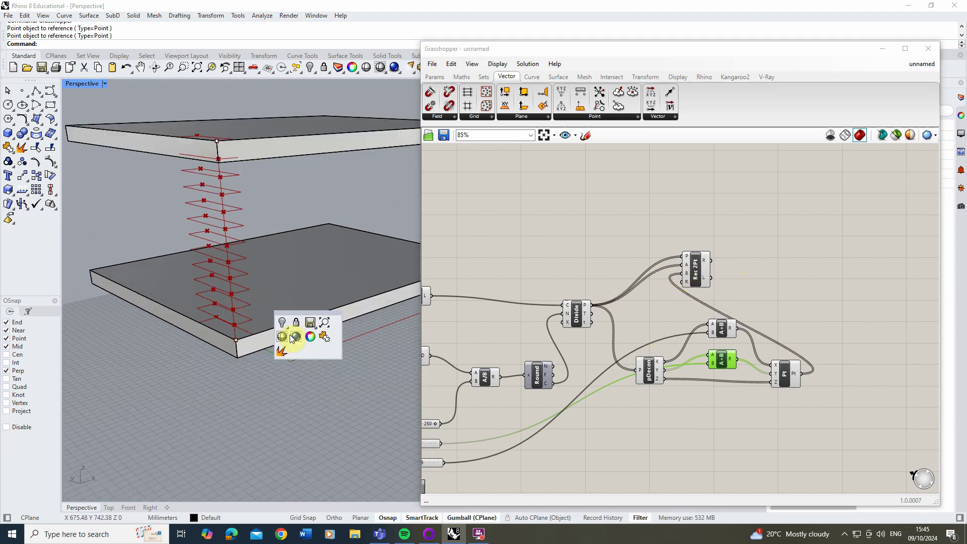
{"action": "right_click_drag", "start_coordinate": [216, 373], "coordinate": [259, 255]}
{"action": "scroll", "coordinate": [244, 211], "scroll_direction": "down", "scroll_amount": 3}
{"action": "scroll", "coordinate": [240, 352], "scroll_direction": "up", "scroll_amount": 3}
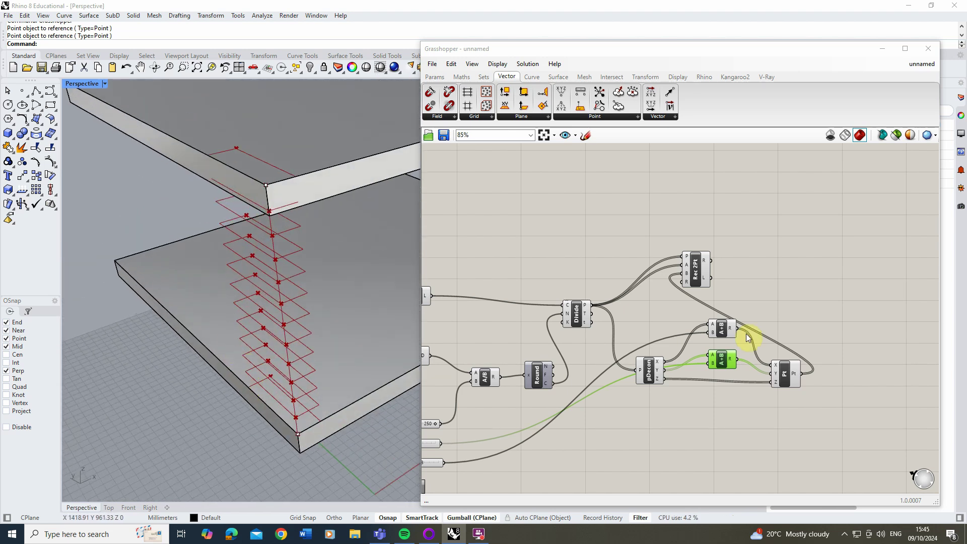
{"action": "scroll", "coordinate": [591, 398], "scroll_direction": "down", "scroll_amount": 3}
{"action": "scroll", "coordinate": [615, 345], "scroll_direction": "up", "scroll_amount": 6}
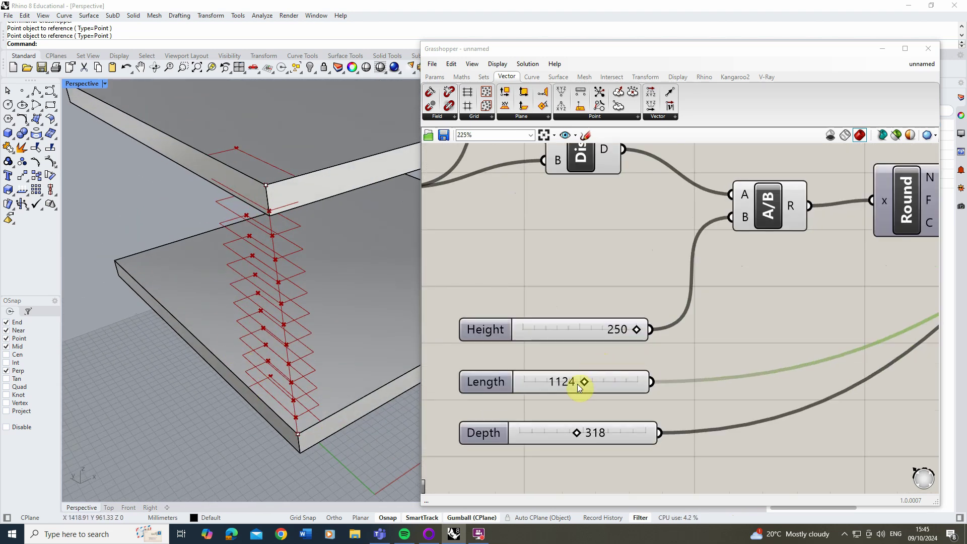
- Set the Length slider to 1323 and the Depth slider to 298
{"action": "left_click_drag", "start_coordinate": [585, 381], "coordinate": [638, 381]}
{"action": "mouse_move", "coordinate": [576, 433]}
{"action": "left_mouse_down"}
{"action": "mouse_move", "coordinate": [619, 433]}
{"action": "mouse_move", "coordinate": [548, 431]}
{"action": "mouse_move", "coordinate": [560, 433]}
{"action": "left_mouse_up"}
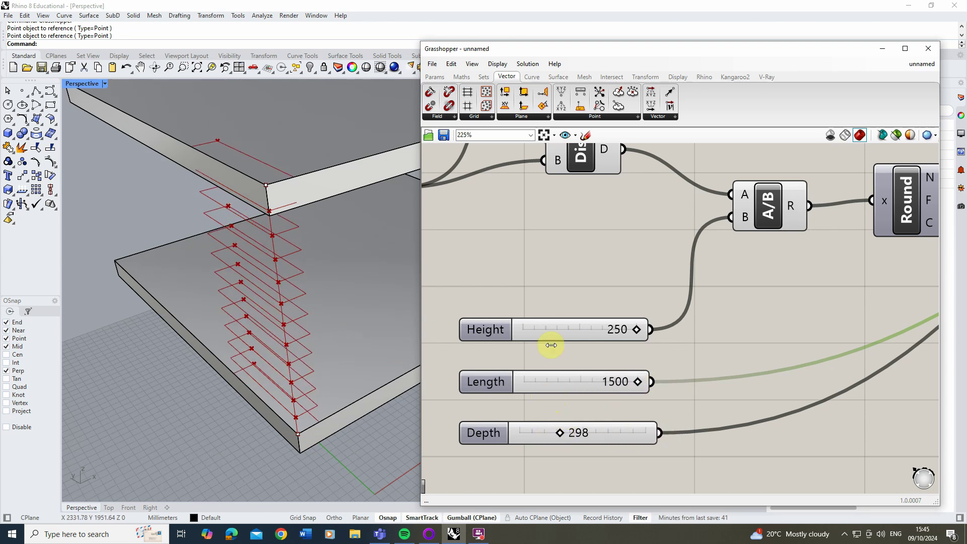
{"action": "left_click_drag", "start_coordinate": [637, 381], "coordinate": [613, 382]}
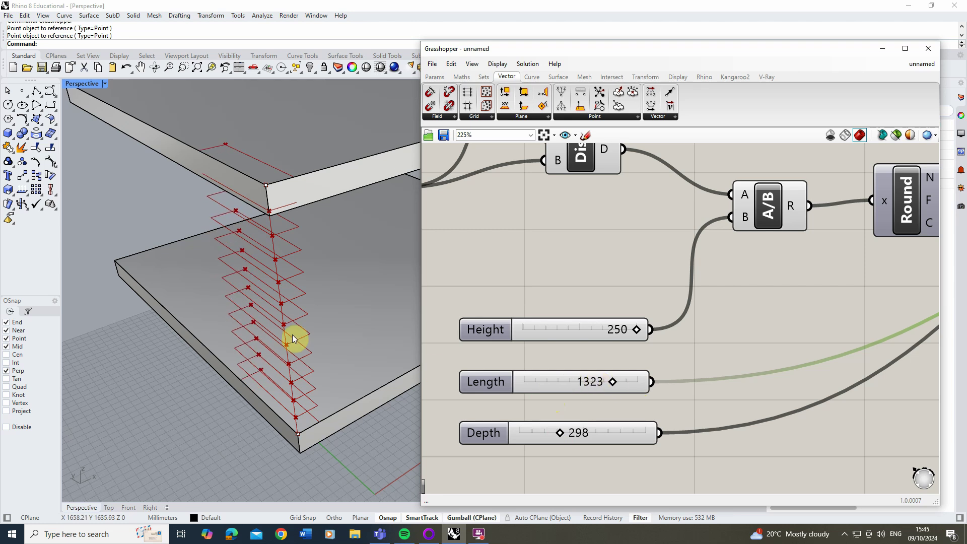
{"action": "right_click_drag", "start_coordinate": [292, 335], "coordinate": [322, 401]}
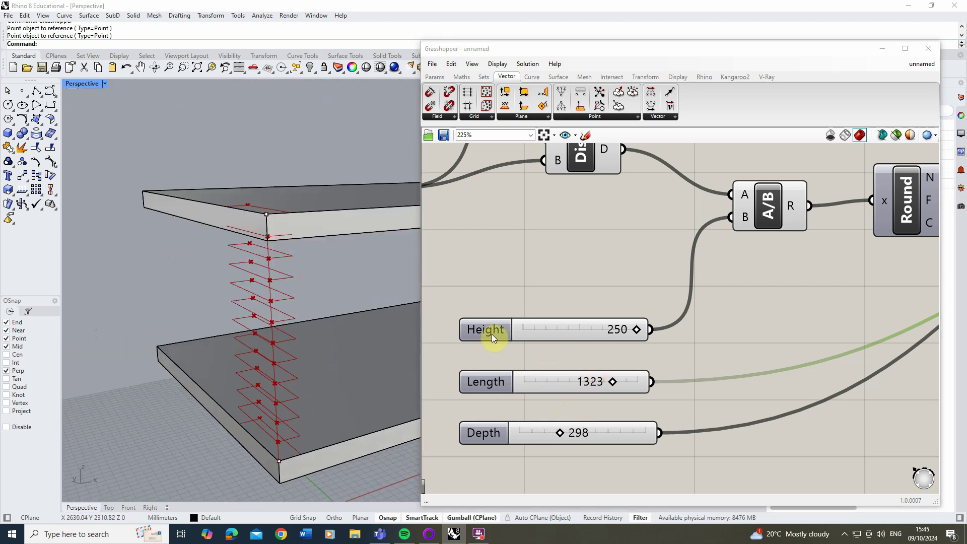
- Set the Height slider to 200, the Length slider to 1330 and the Depth slider to 321
{"action": "left_click_drag", "start_coordinate": [636, 330], "coordinate": [573, 335]}
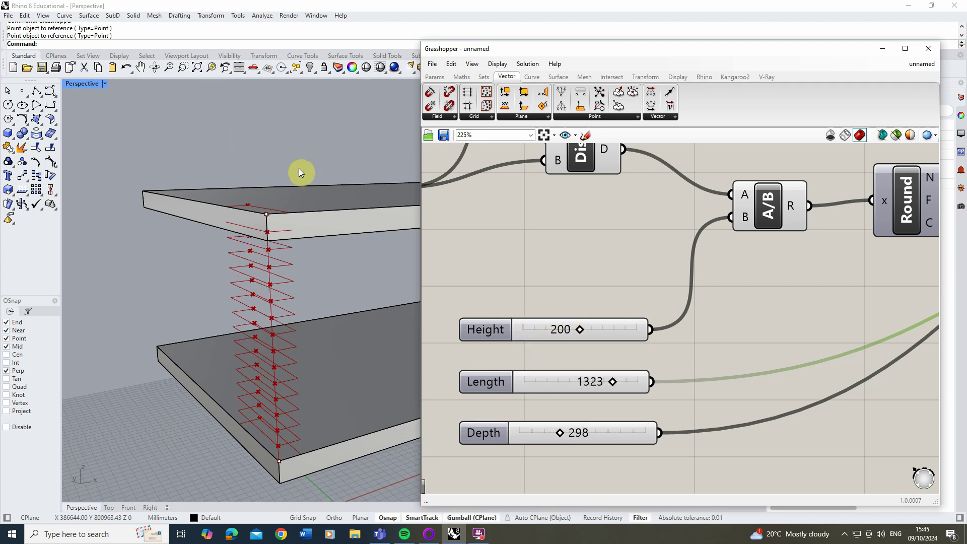
{"action": "scroll", "coordinate": [458, 294], "scroll_direction": "down", "scroll_amount": 5}
{"action": "scroll", "coordinate": [528, 338], "scroll_direction": "up", "scroll_amount": 1}
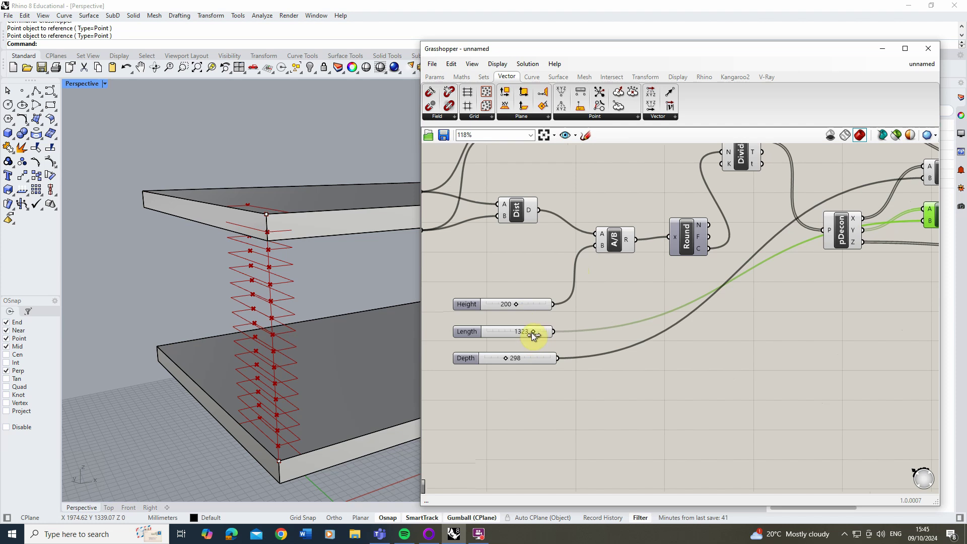
{"action": "mouse_move", "coordinate": [533, 333]}
{"action": "left_mouse_down"}
{"action": "mouse_move", "coordinate": [503, 339]}
{"action": "mouse_move", "coordinate": [509, 359]}
{"action": "mouse_move", "coordinate": [515, 334]}
{"action": "mouse_move", "coordinate": [535, 339]}
{"action": "left_mouse_up"}
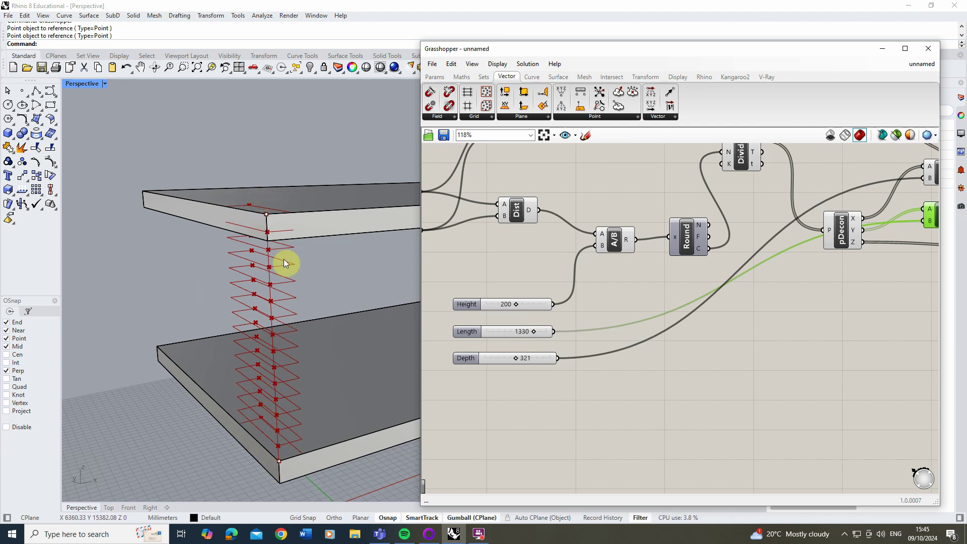
- Set the Depth slider to 310 while checking the step rectangles against both slabs
{"action": "mouse_move", "coordinate": [195, 258]}
{"action": "right_mouse_down"}
{"action": "mouse_move", "coordinate": [144, 252]}
{"action": "mouse_move", "coordinate": [173, 241]}
{"action": "mouse_move", "coordinate": [195, 257]}
{"action": "right_mouse_up"}
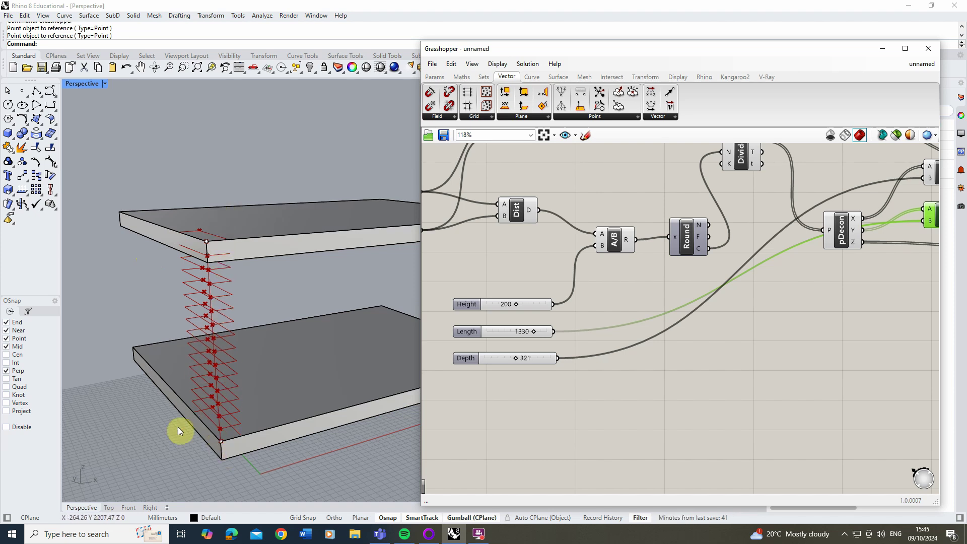
{"action": "mouse_move", "coordinate": [144, 308]}
{"action": "right_mouse_down"}
{"action": "mouse_move", "coordinate": [221, 305]}
{"action": "mouse_move", "coordinate": [140, 287]}
{"action": "right_mouse_up"}
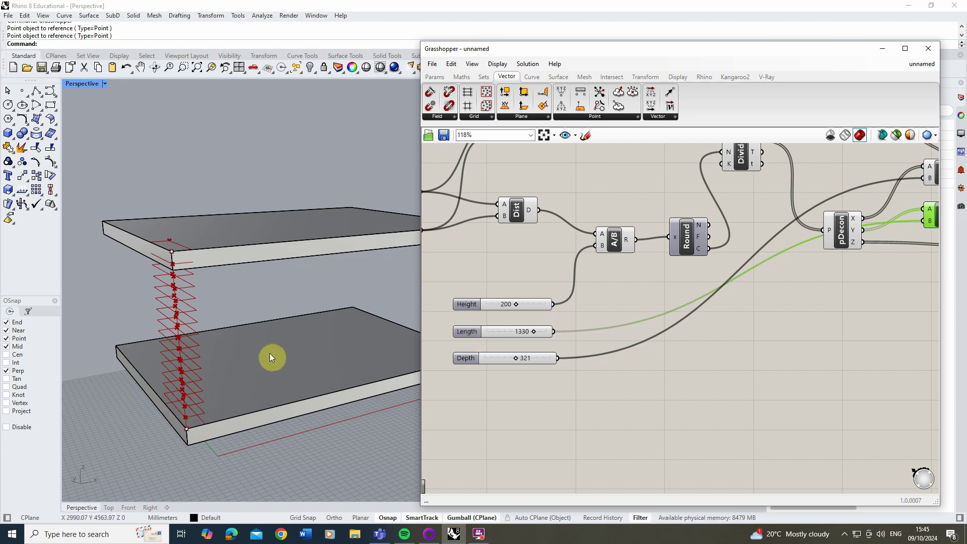
{"action": "right_click_drag", "start_coordinate": [282, 288], "coordinate": [250, 313]}
{"action": "scroll", "coordinate": [524, 385], "scroll_direction": "down", "scroll_amount": 1}
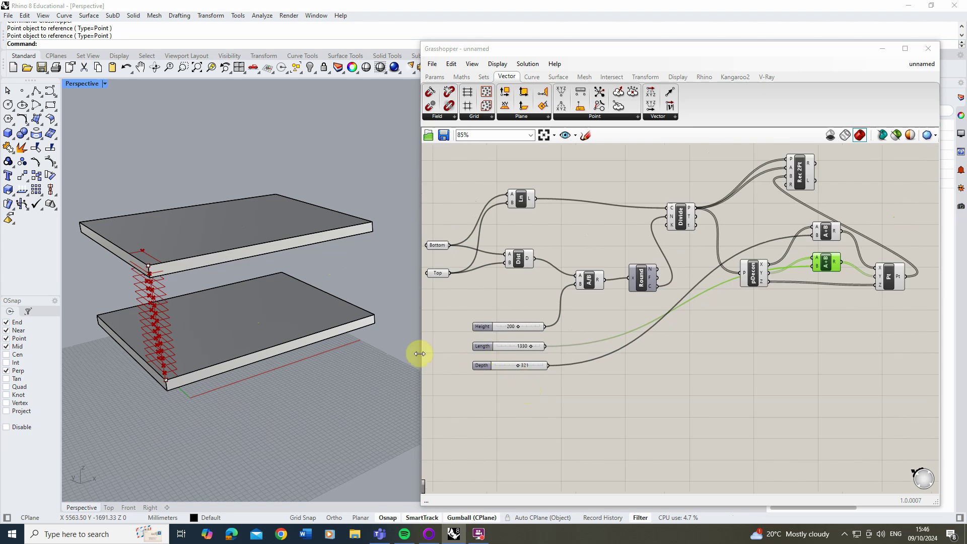
{"action": "scroll", "coordinate": [520, 364], "scroll_direction": "up", "scroll_amount": 2}
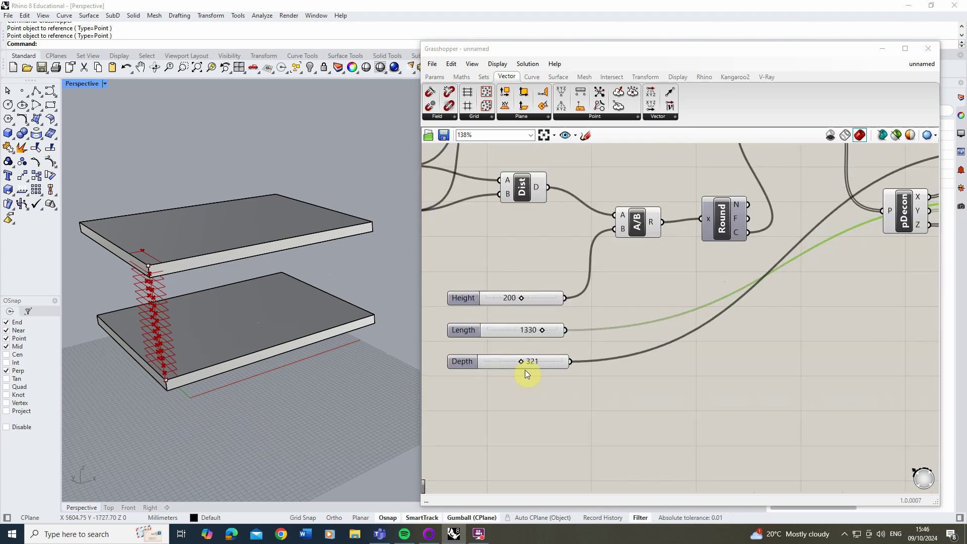
{"action": "mouse_move", "coordinate": [521, 364]}
{"action": "left_mouse_down"}
{"action": "mouse_move", "coordinate": [530, 362]}
{"action": "mouse_move", "coordinate": [515, 363]}
{"action": "left_mouse_up"}
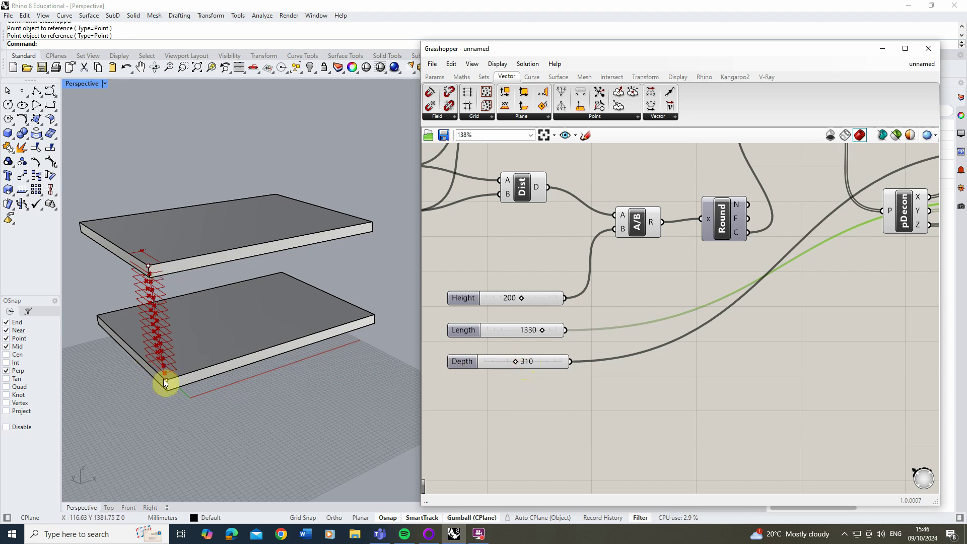
{"action": "right_click", "coordinate": [299, 349]}
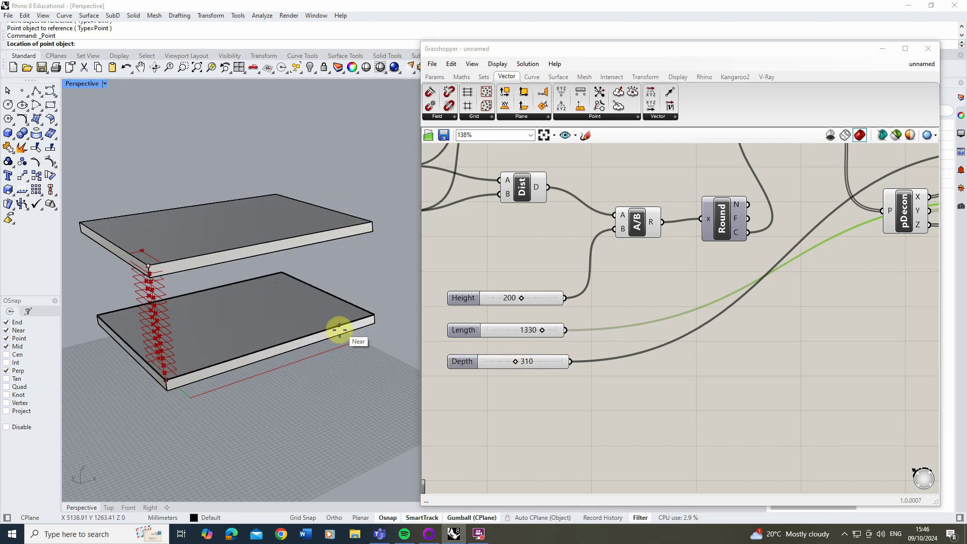
{"action": "right_click", "coordinate": [342, 367]}
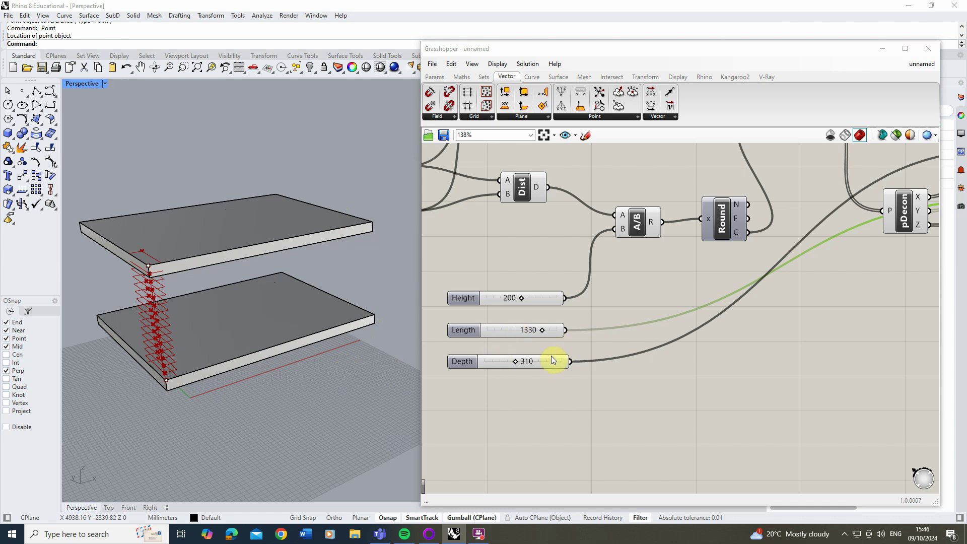
- Add a Multiplication component below the sliders, with Depth connected to A and Round's Ceiling output to B
{"action": "scroll", "coordinate": [618, 252], "scroll_direction": "down", "scroll_amount": 3}
{"action": "scroll", "coordinate": [587, 377], "scroll_direction": "up", "scroll_amount": 2}
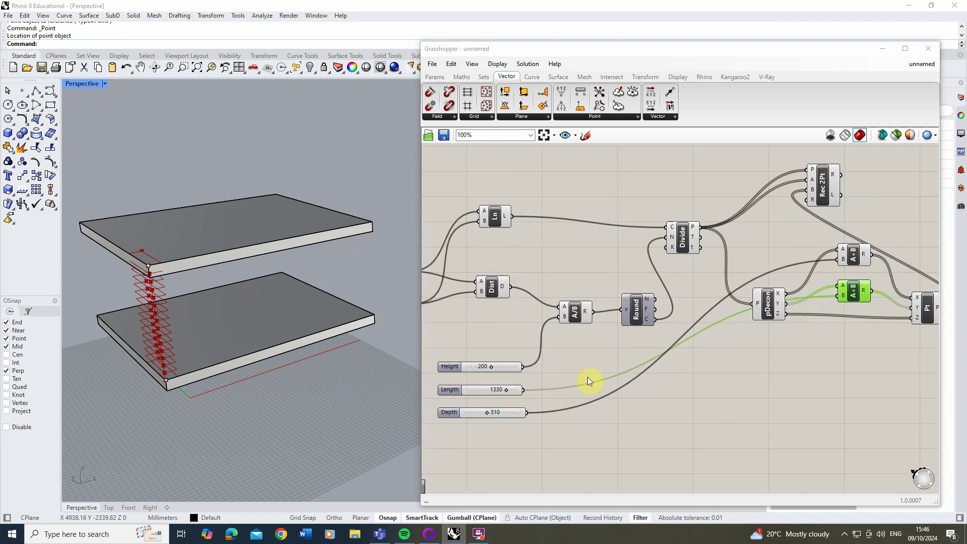
{"action": "left_click", "coordinate": [463, 78]}
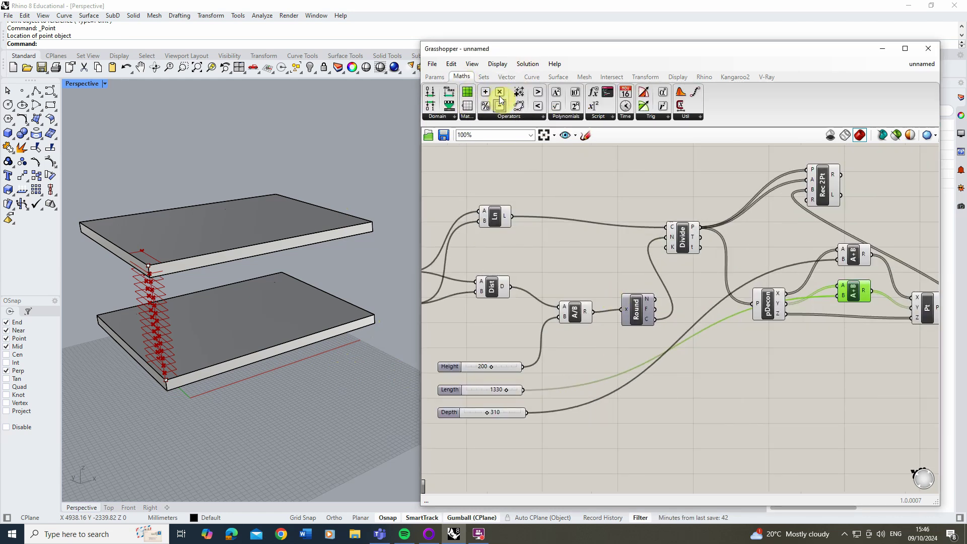
{"action": "scroll", "coordinate": [616, 176], "scroll_direction": "down", "scroll_amount": 2}
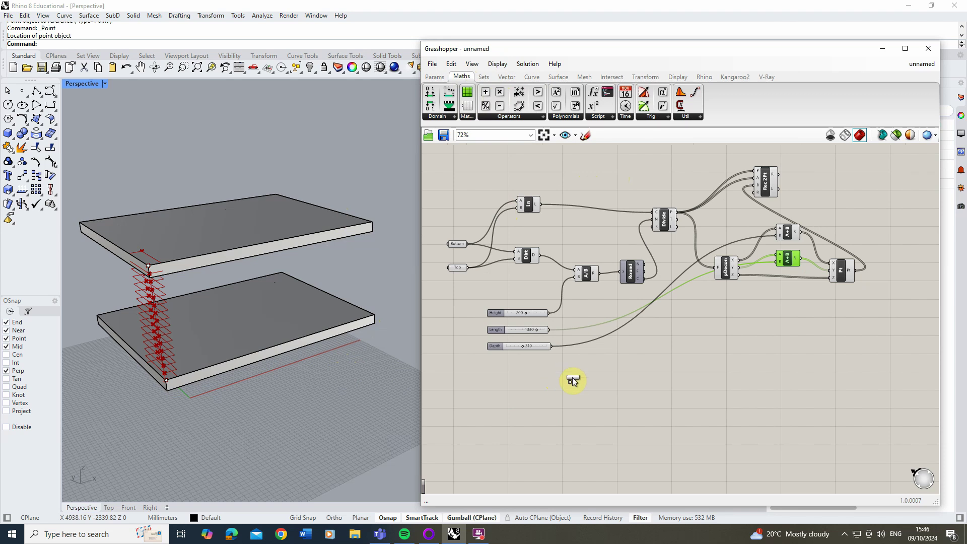
{"action": "left_click_drag", "start_coordinate": [573, 381], "coordinate": [572, 374]}
{"action": "scroll", "coordinate": [573, 373], "scroll_direction": "up", "scroll_amount": 2}
{"action": "scroll", "coordinate": [553, 333], "scroll_direction": "up", "scroll_amount": 1}
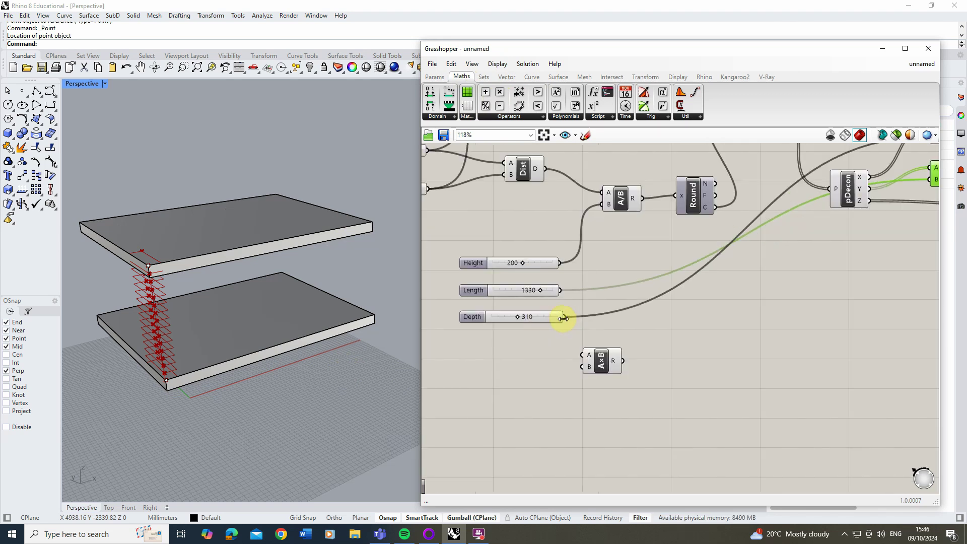
{"action": "left_click_drag", "start_coordinate": [561, 316], "coordinate": [583, 356]}
{"action": "left_click_drag", "start_coordinate": [716, 202], "coordinate": [584, 366]}
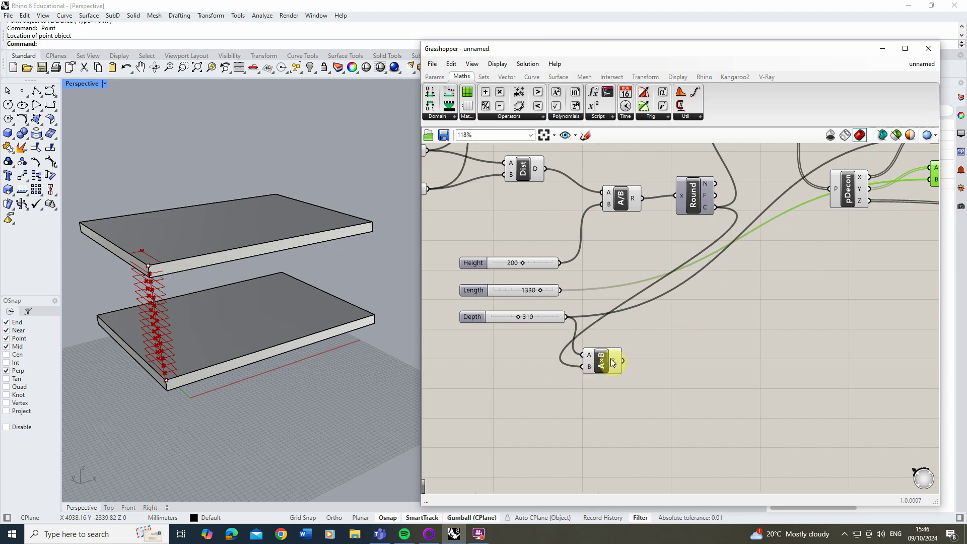
- Add a Deconstruct component below the sliders and connect the Bottom point to its input
{"action": "scroll", "coordinate": [613, 359], "scroll_direction": "down", "scroll_amount": 4}
{"action": "scroll", "coordinate": [621, 368], "scroll_direction": "up", "scroll_amount": 1}
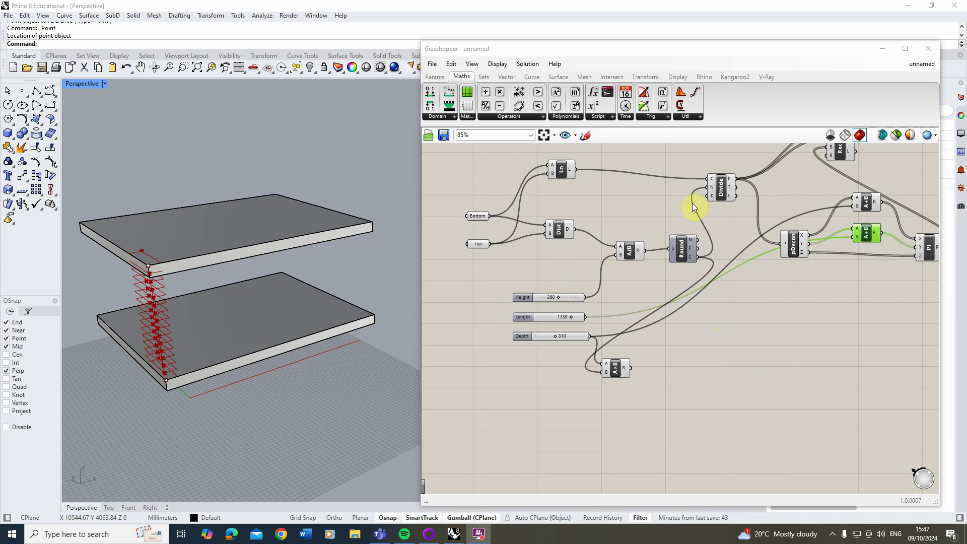
{"action": "left_click", "coordinate": [506, 76]}
{"action": "scroll", "coordinate": [515, 236], "scroll_direction": "down", "scroll_amount": 2}
{"action": "scroll", "coordinate": [473, 172], "scroll_direction": "up", "scroll_amount": 2}
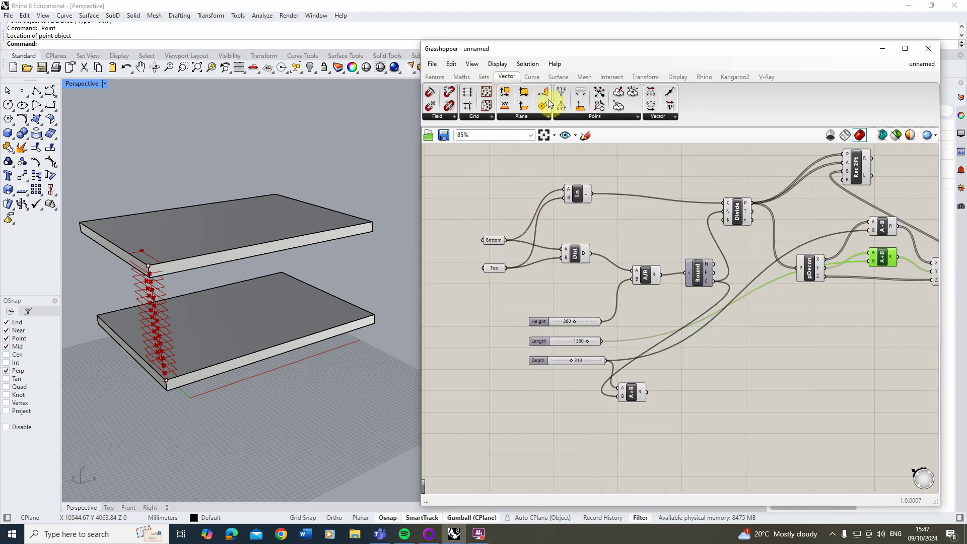
{"action": "left_click_drag", "start_coordinate": [566, 108], "coordinate": [564, 423]}
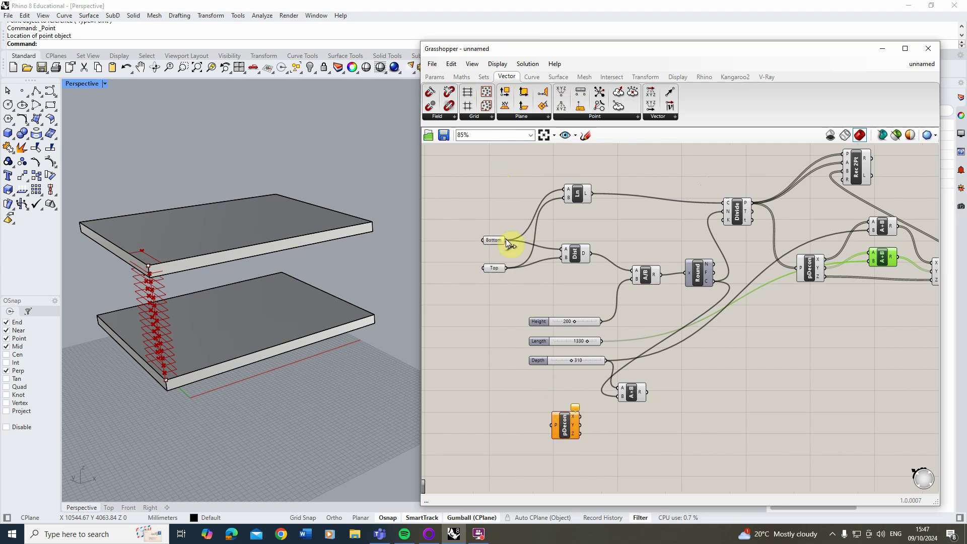
{"action": "left_click_drag", "start_coordinate": [506, 240], "coordinate": [548, 425]}
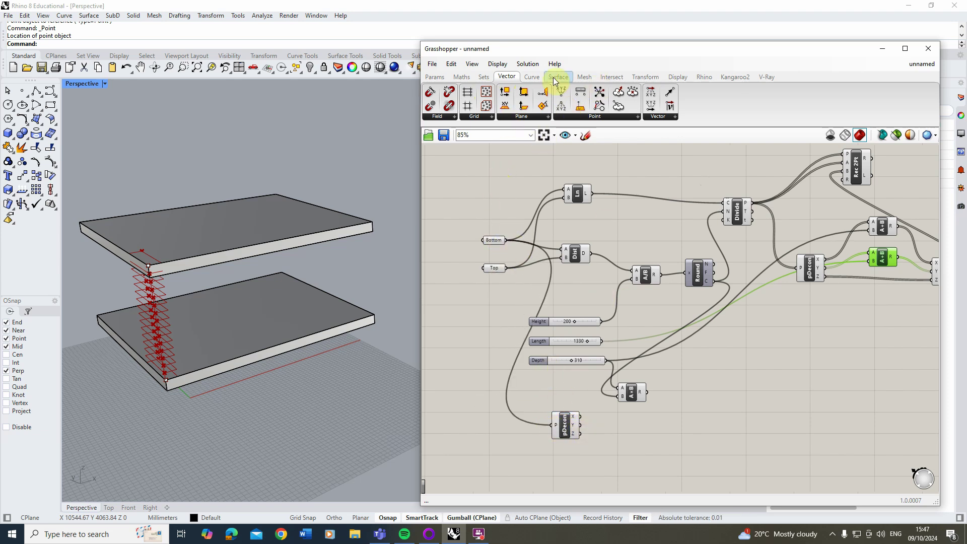
- Add an Addition component, with the new Deconstruct's X output connected to A and the Multiplication result to B
{"action": "scroll", "coordinate": [658, 401], "scroll_direction": "up", "scroll_amount": 3}
{"action": "scroll", "coordinate": [606, 436], "scroll_direction": "down", "scroll_amount": 1}
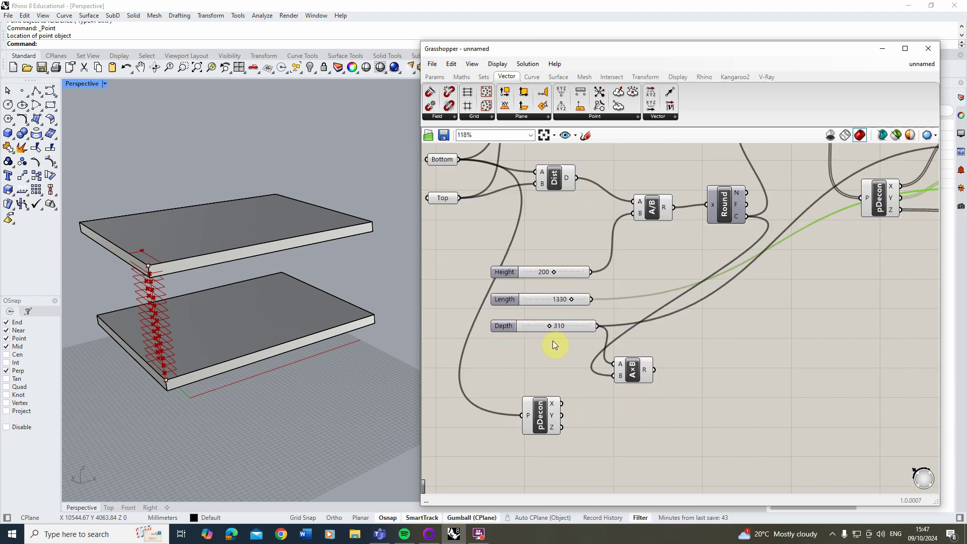
{"action": "scroll", "coordinate": [504, 370], "scroll_direction": "down", "scroll_amount": 2}
{"action": "scroll", "coordinate": [503, 370], "scroll_direction": "down", "scroll_amount": 1}
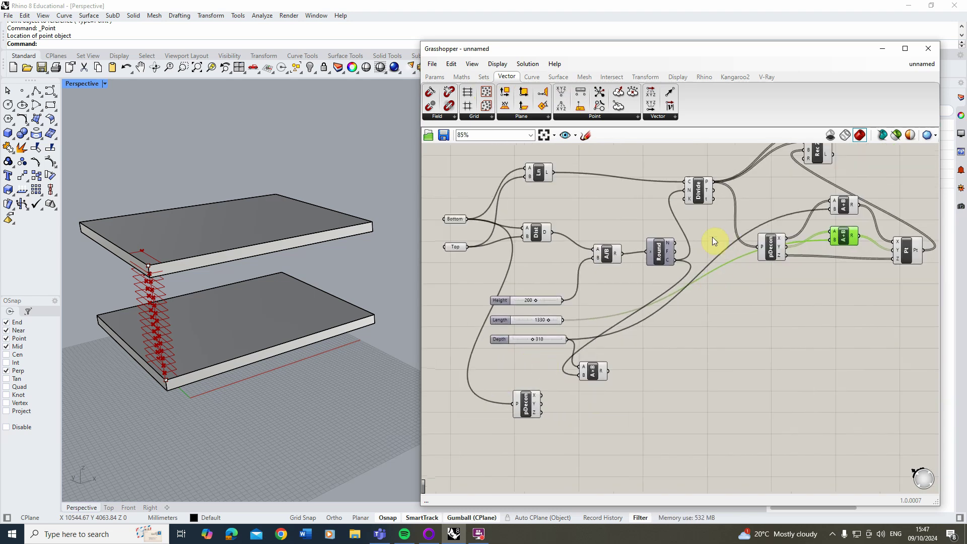
{"action": "left_click", "coordinate": [548, 340]}
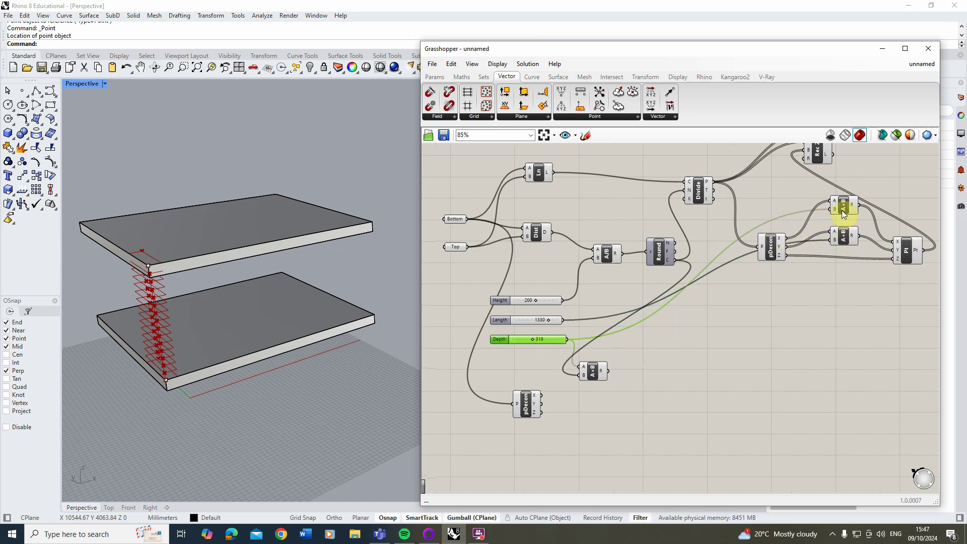
{"action": "left_click", "coordinate": [545, 424]}
{"action": "scroll", "coordinate": [529, 411], "scroll_direction": "up", "scroll_amount": 3}
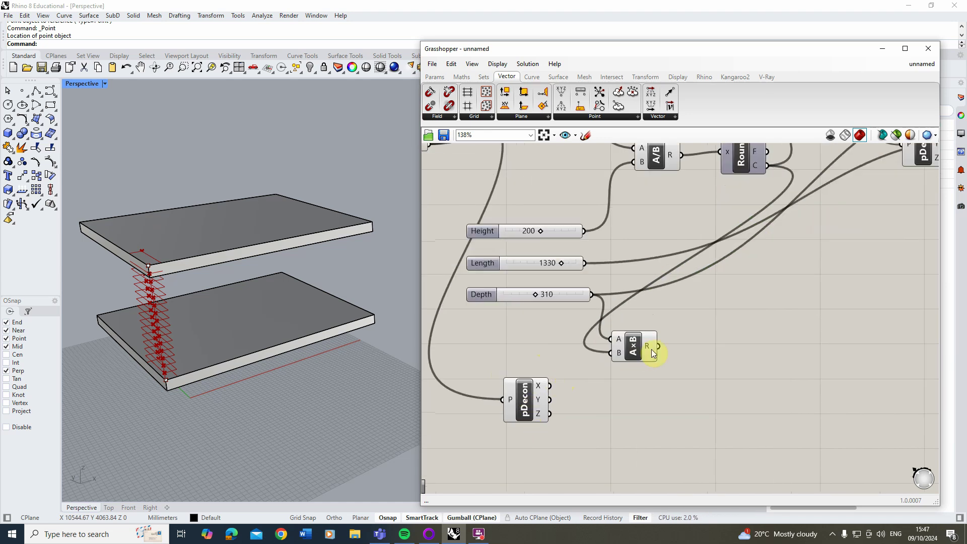
{"action": "left_click", "coordinate": [462, 76]}
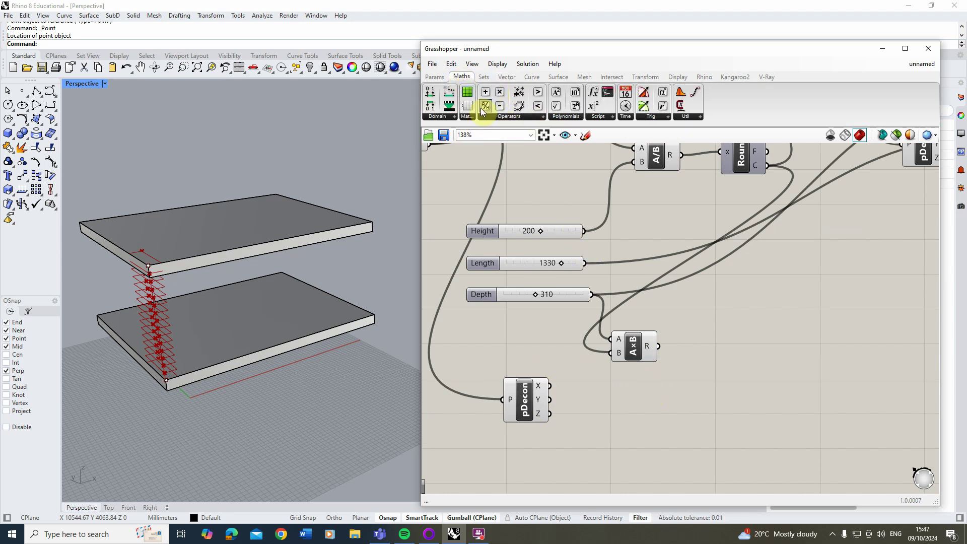
{"action": "left_click_drag", "start_coordinate": [485, 96], "coordinate": [639, 393]}
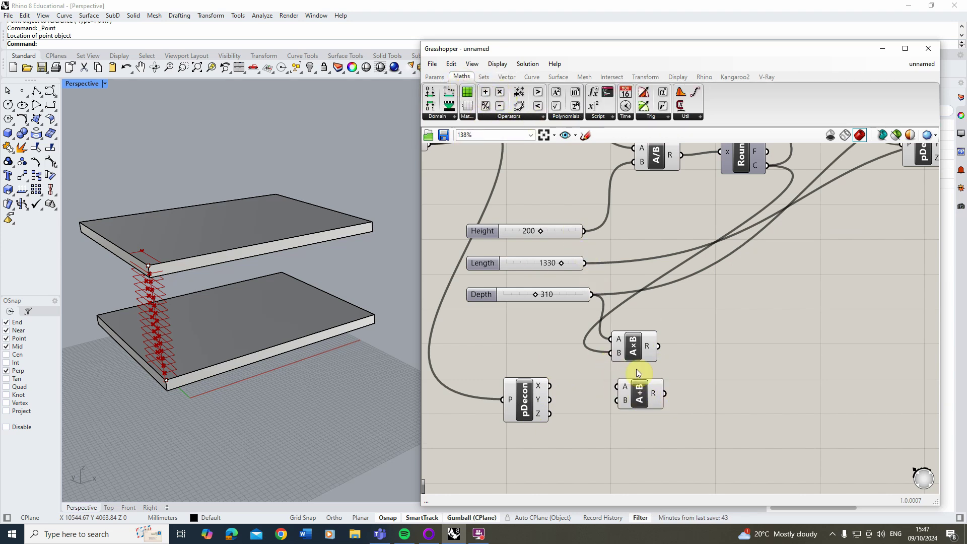
{"action": "left_click_drag", "start_coordinate": [549, 386], "coordinate": [690, 381]}
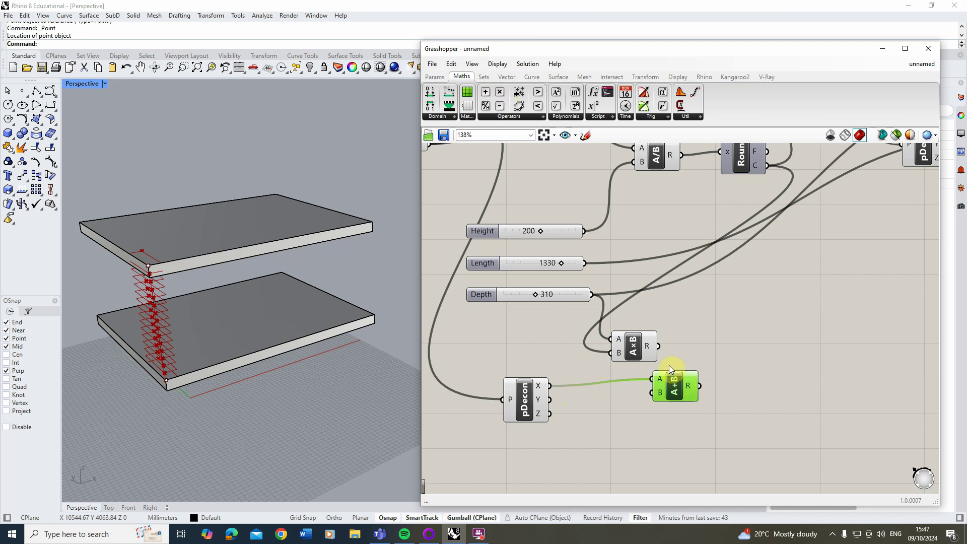
{"action": "left_click_drag", "start_coordinate": [658, 346], "coordinate": [661, 371]}
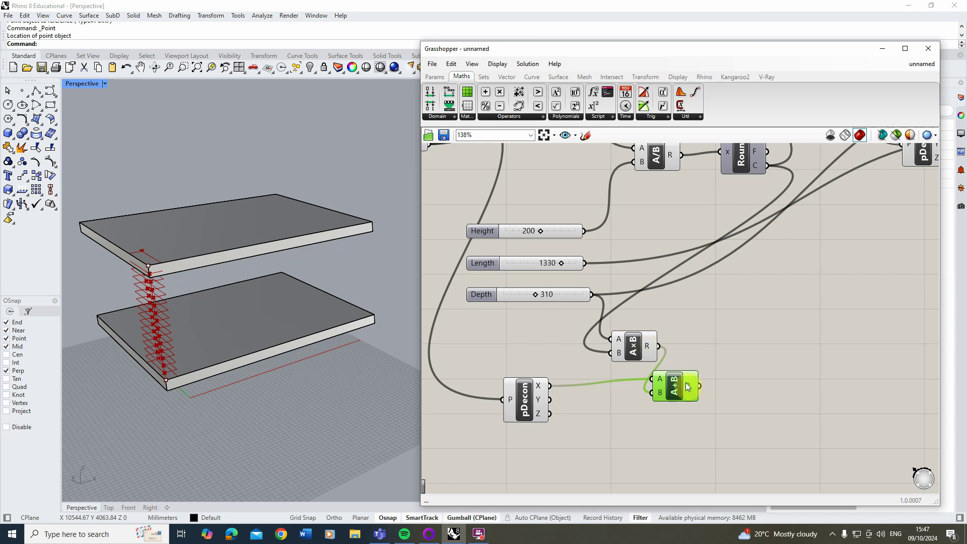
{"action": "scroll", "coordinate": [568, 296], "scroll_direction": "down", "scroll_amount": 4}
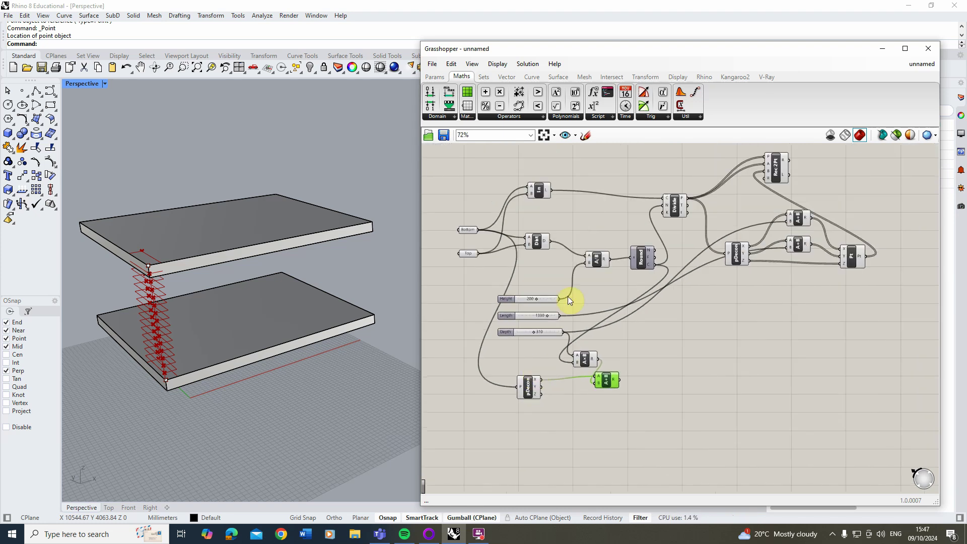
{"action": "left_click", "coordinate": [506, 77]}
{"action": "left_click_drag", "start_coordinate": [563, 105], "coordinate": [662, 391]}
{"action": "scroll", "coordinate": [609, 393], "scroll_direction": "up", "scroll_amount": 4}
{"action": "left_click", "coordinate": [705, 378]}
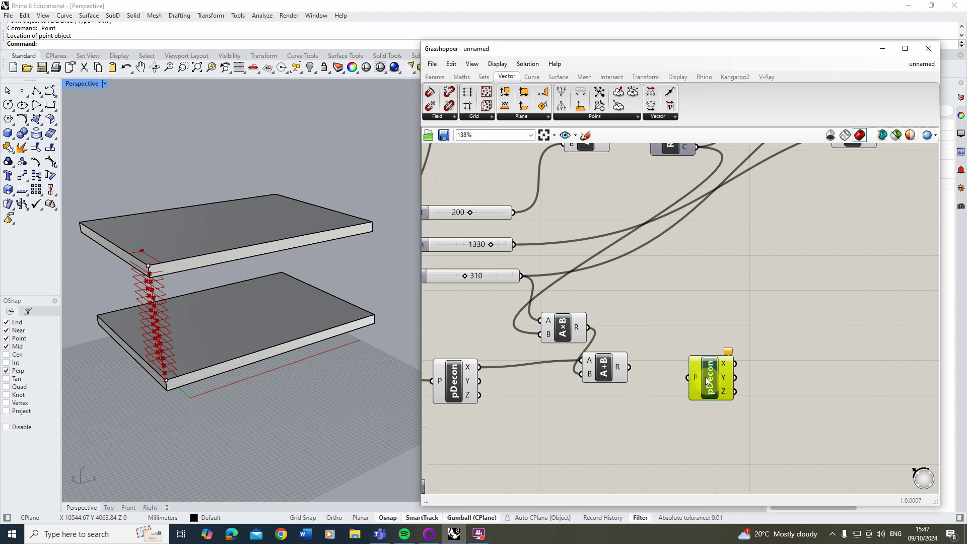
{"action": "key", "text": "Delete"}
- Add a Construct Point component, feeding X from the new Addition and Y and Z from the Bottom point's Deconstruct
{"action": "left_click_drag", "start_coordinate": [561, 92], "coordinate": [709, 380]}
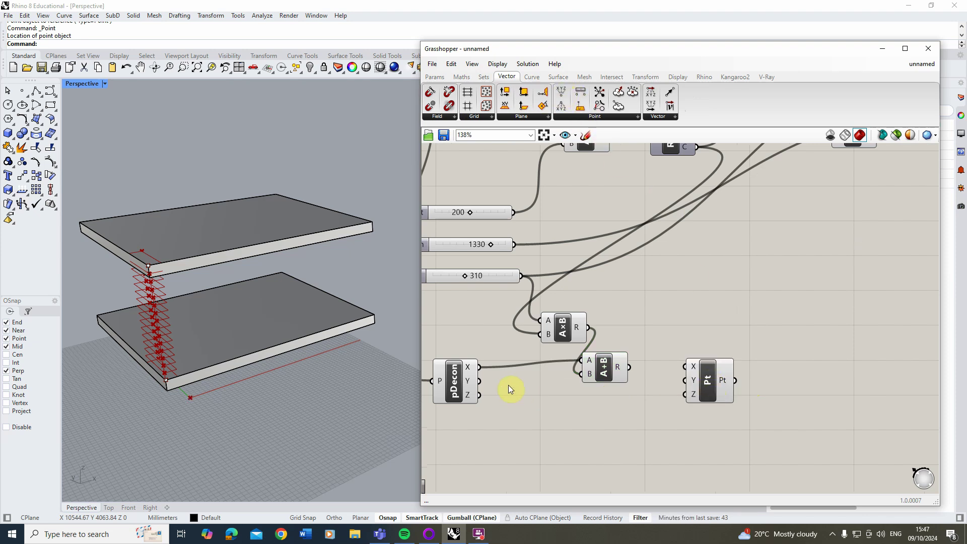
{"action": "left_click_drag", "start_coordinate": [629, 366], "coordinate": [686, 366]}
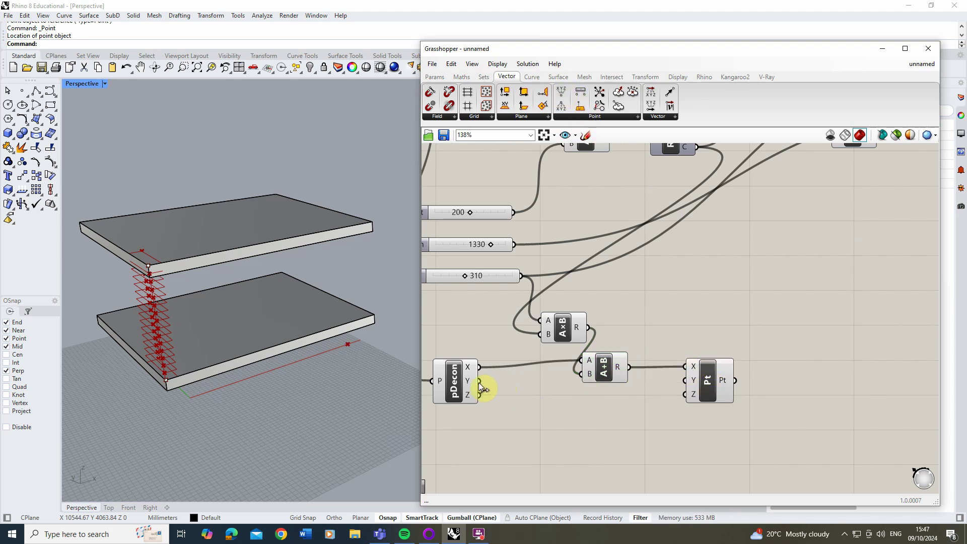
{"action": "left_click_drag", "start_coordinate": [479, 382], "coordinate": [686, 381]}
{"action": "left_click_drag", "start_coordinate": [480, 396], "coordinate": [686, 394]}
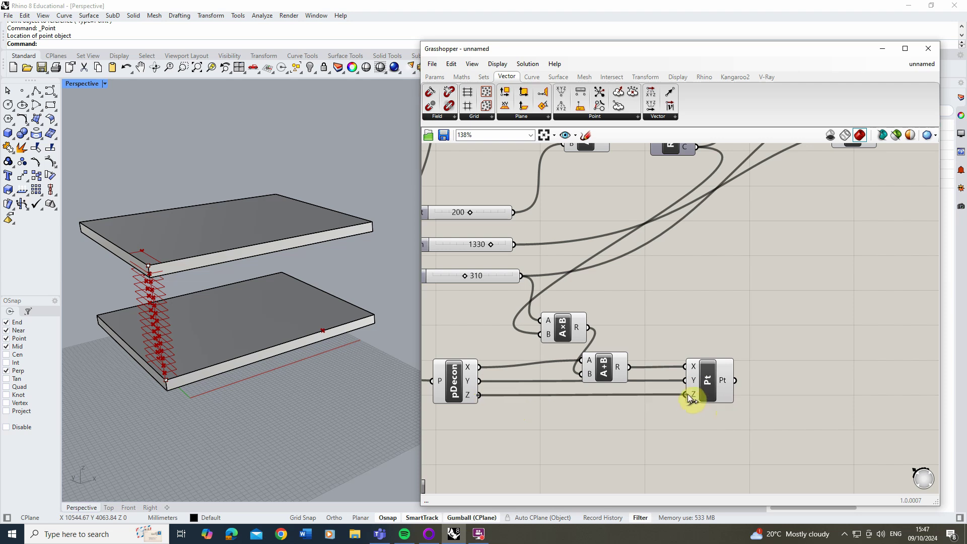
- Replace the Bottom point with the Top point as the input of the Deconstruct component below the sliders
{"action": "scroll", "coordinate": [773, 420], "scroll_direction": "down", "scroll_amount": 3}
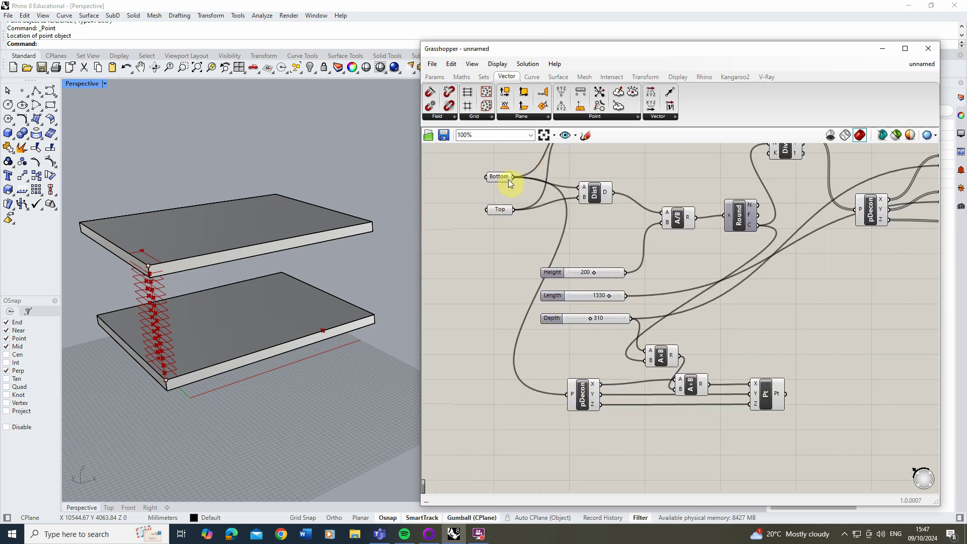
{"action": "left_click_drag", "start_coordinate": [514, 209], "coordinate": [569, 395]}
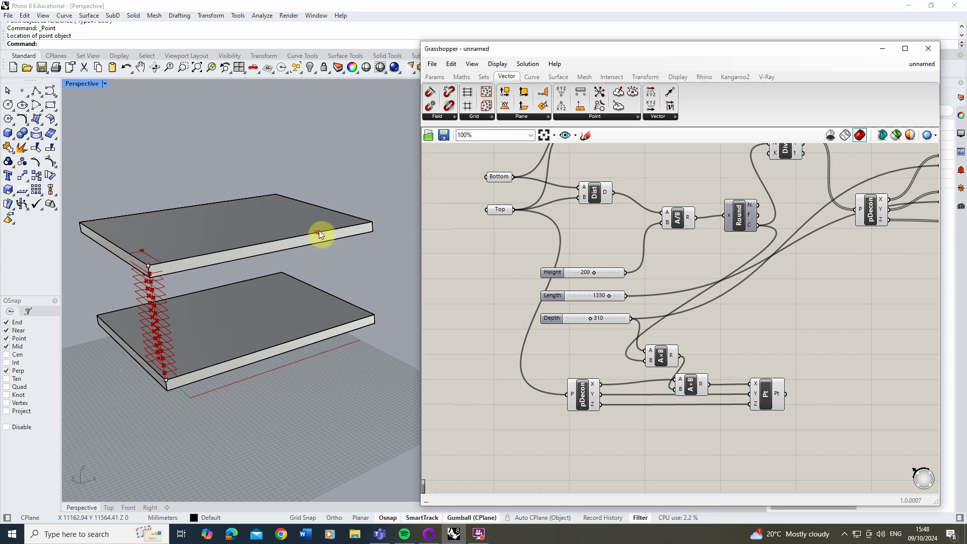
{"action": "scroll", "coordinate": [758, 391], "scroll_direction": "down", "scroll_amount": 1}
{"action": "scroll", "coordinate": [736, 432], "scroll_direction": "down", "scroll_amount": 1}
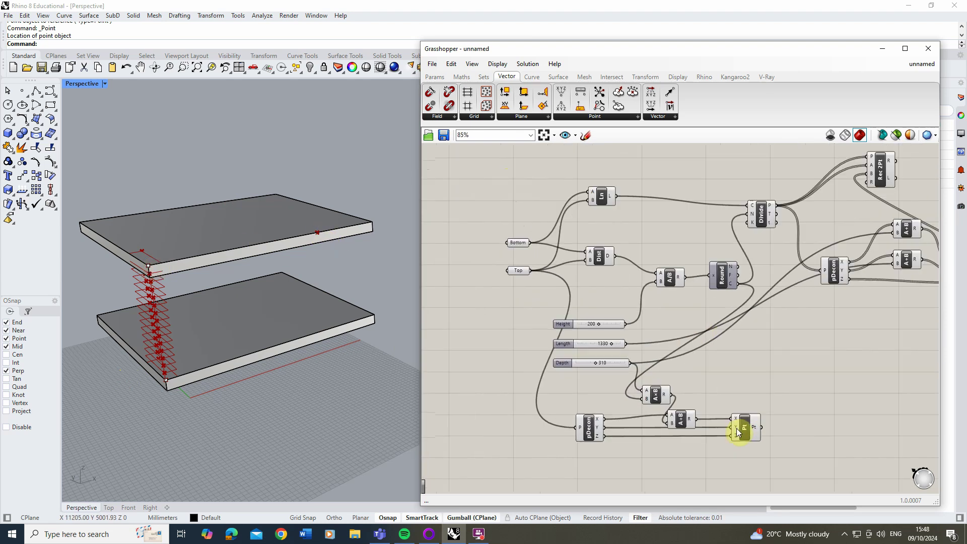
- Shift the Line component away from the Distance component and connect the lower Construct Point's output to the Line's B input
{"action": "left_click_drag", "start_coordinate": [592, 199], "coordinate": [626, 209]}
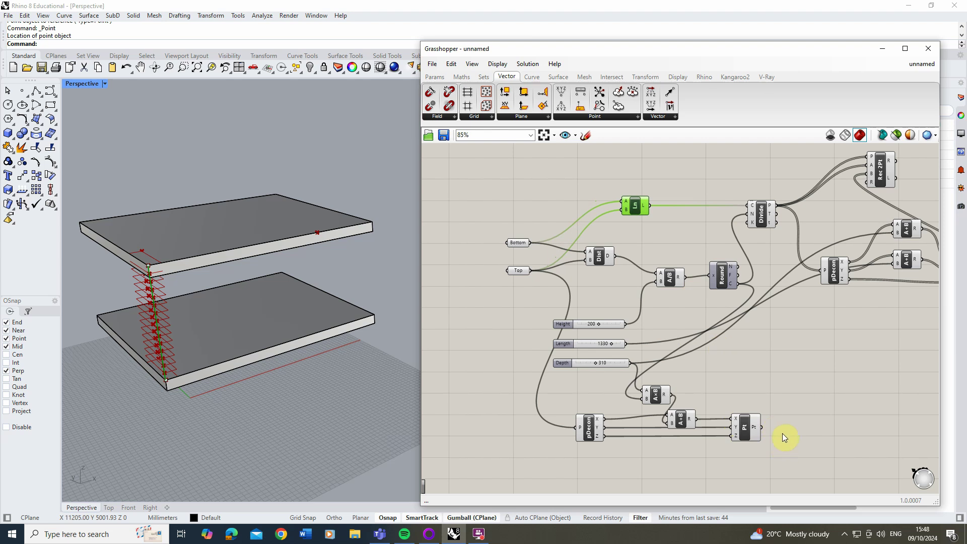
{"action": "left_click_drag", "start_coordinate": [764, 430], "coordinate": [626, 209]}
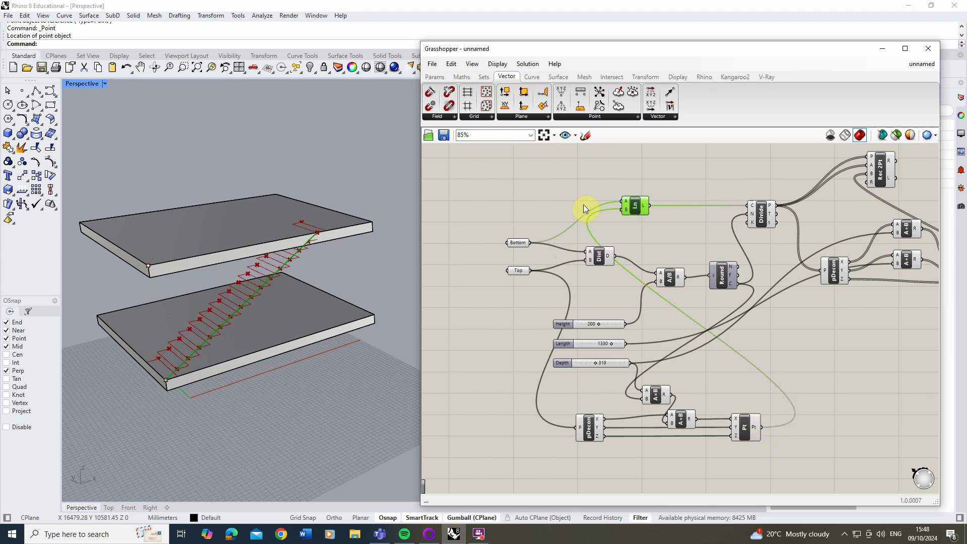
{"action": "left_click_drag", "start_coordinate": [760, 464], "coordinate": [605, 431]}
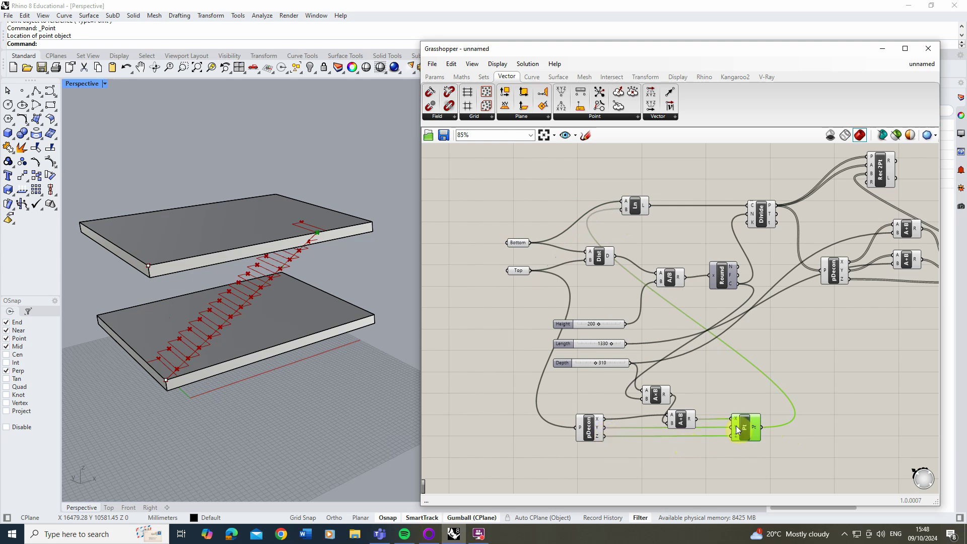
{"action": "left_click", "coordinate": [630, 377]}
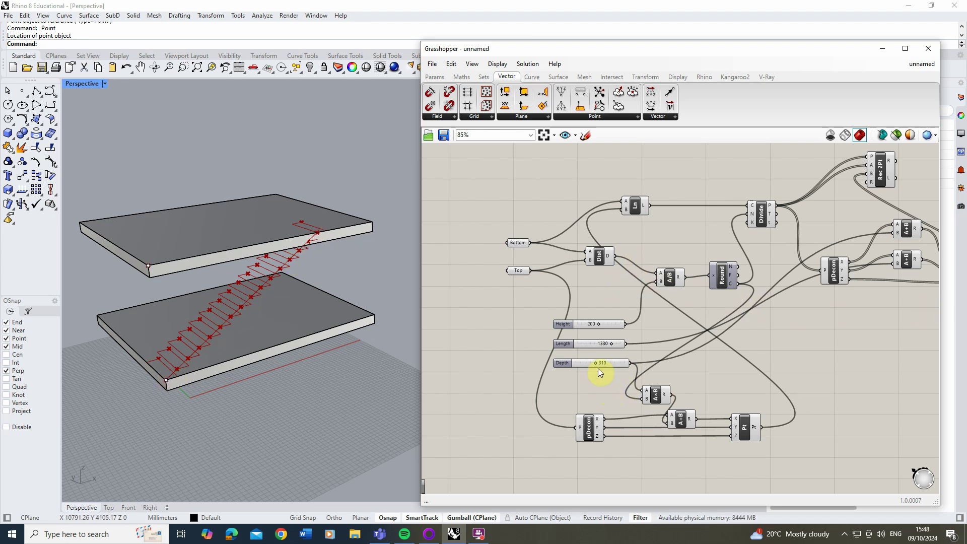
- Adjust the stair sliders to a Depth of 315, a Length of 1114 and a Height of 207
{"action": "mouse_move", "coordinate": [595, 363]}
{"action": "left_mouse_down"}
{"action": "mouse_move", "coordinate": [619, 363]}
{"action": "mouse_move", "coordinate": [570, 367]}
{"action": "mouse_move", "coordinate": [597, 363]}
{"action": "left_mouse_up"}
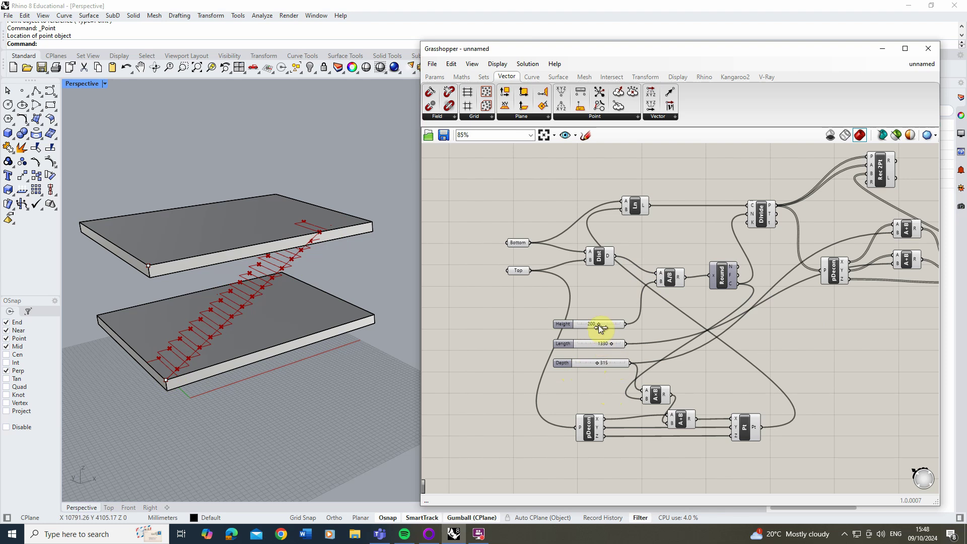
{"action": "left_click_drag", "start_coordinate": [598, 325], "coordinate": [601, 344]}
{"action": "right_click_drag", "start_coordinate": [183, 333], "coordinate": [207, 331]}
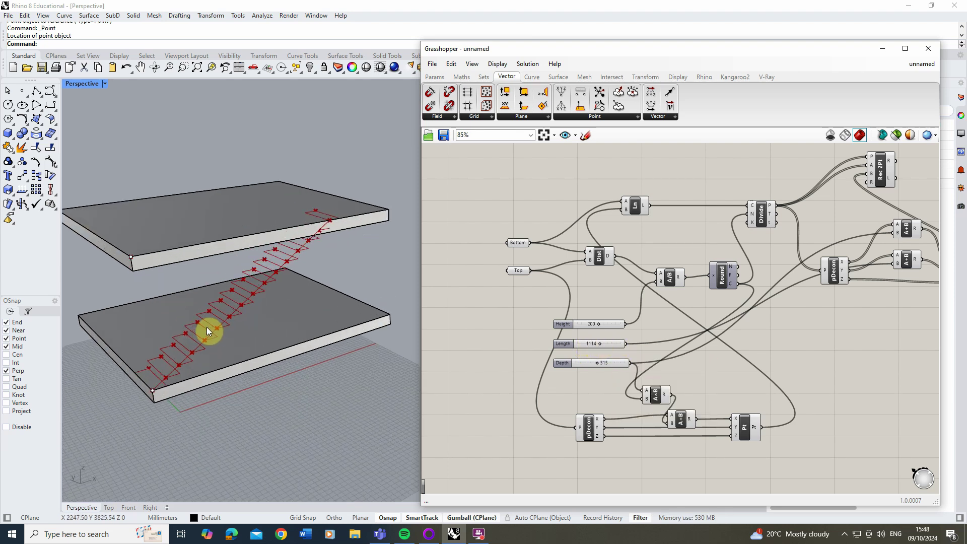
{"action": "mouse_move", "coordinate": [604, 325]}
{"action": "left_mouse_down"}
{"action": "mouse_move", "coordinate": [638, 324]}
{"action": "mouse_move", "coordinate": [599, 325]}
{"action": "left_mouse_up"}
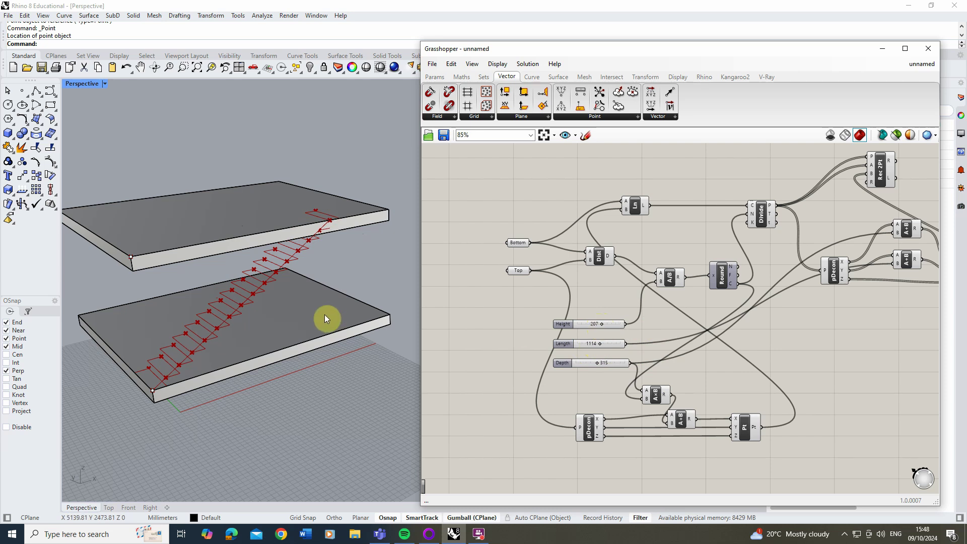
- Examine the sloping run of step rectangles between the two slabs from several angles and distances
{"action": "right_click_drag", "start_coordinate": [325, 314], "coordinate": [199, 358]}
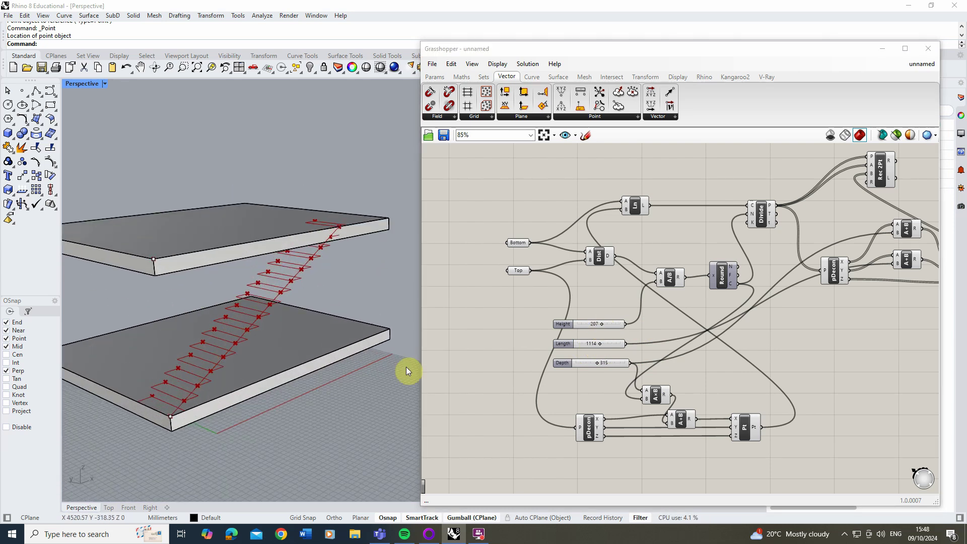
{"action": "scroll", "coordinate": [204, 303], "scroll_direction": "down", "scroll_amount": 3}
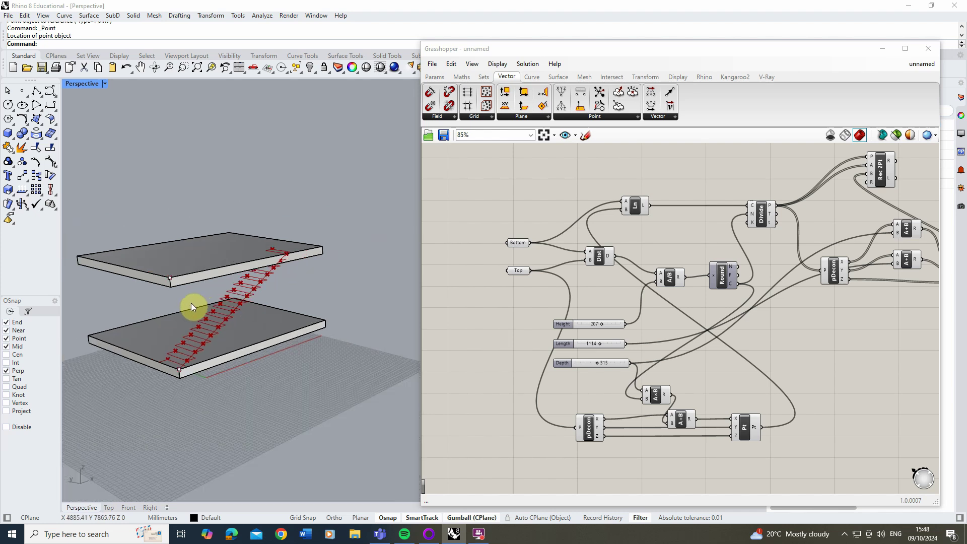
{"action": "scroll", "coordinate": [183, 339], "scroll_direction": "down", "scroll_amount": 2}
{"action": "scroll", "coordinate": [554, 258], "scroll_direction": "down", "scroll_amount": 3}
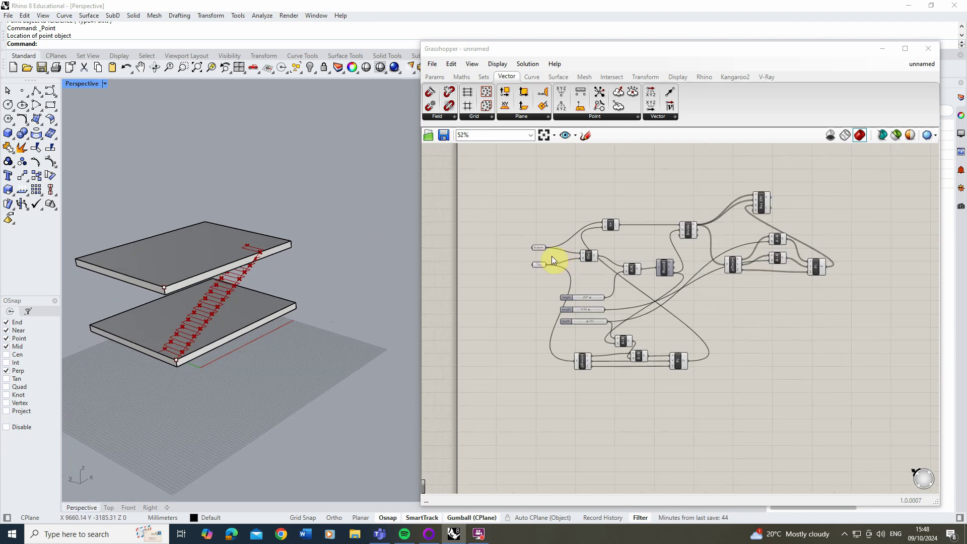
{"action": "scroll", "coordinate": [214, 302], "scroll_direction": "up", "scroll_amount": 3}
{"action": "scroll", "coordinate": [288, 271], "scroll_direction": "up", "scroll_amount": 3}
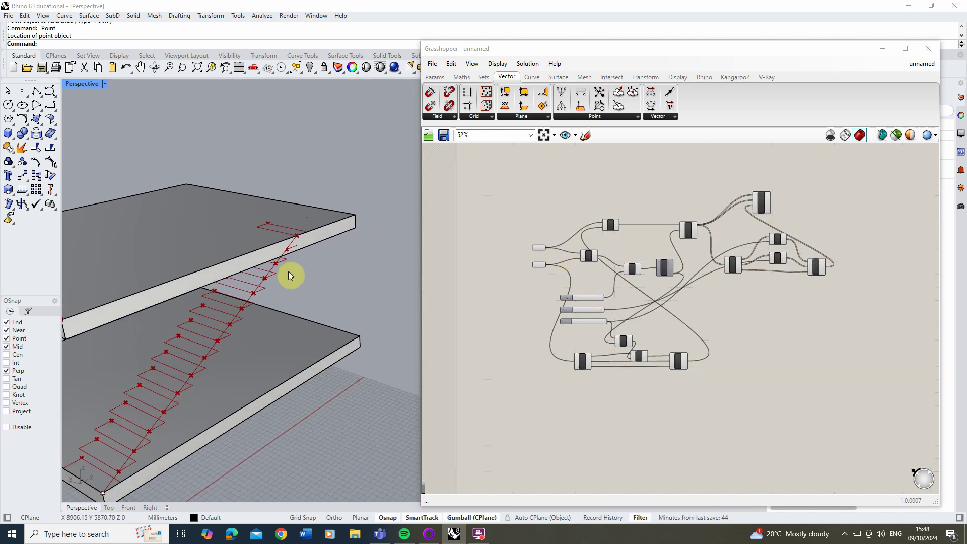
{"action": "right_click_drag", "start_coordinate": [244, 297], "coordinate": [222, 302]}
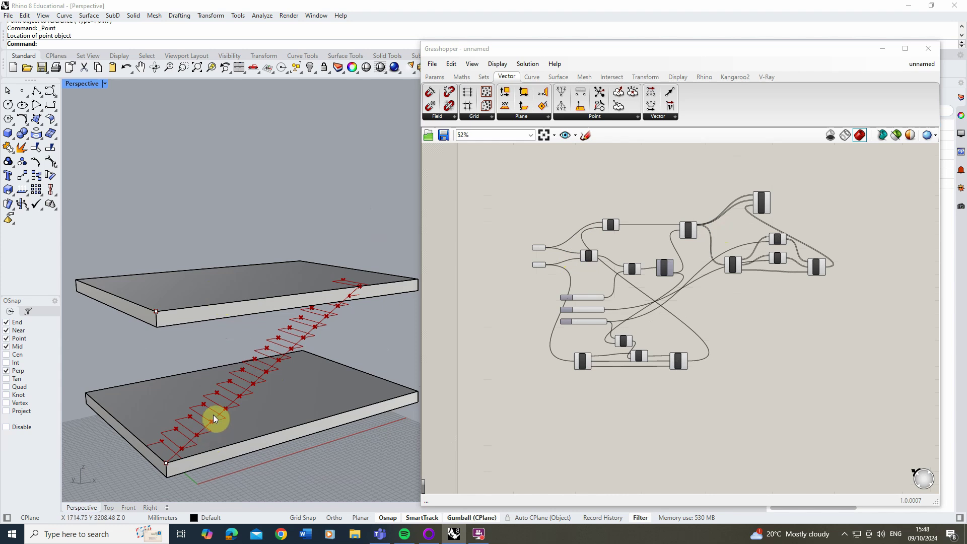
- Add an Extrude component beside the Rectangle 2Pt component and connect the rectangle output R to its B input
{"action": "scroll", "coordinate": [756, 211], "scroll_direction": "up", "scroll_amount": 4}
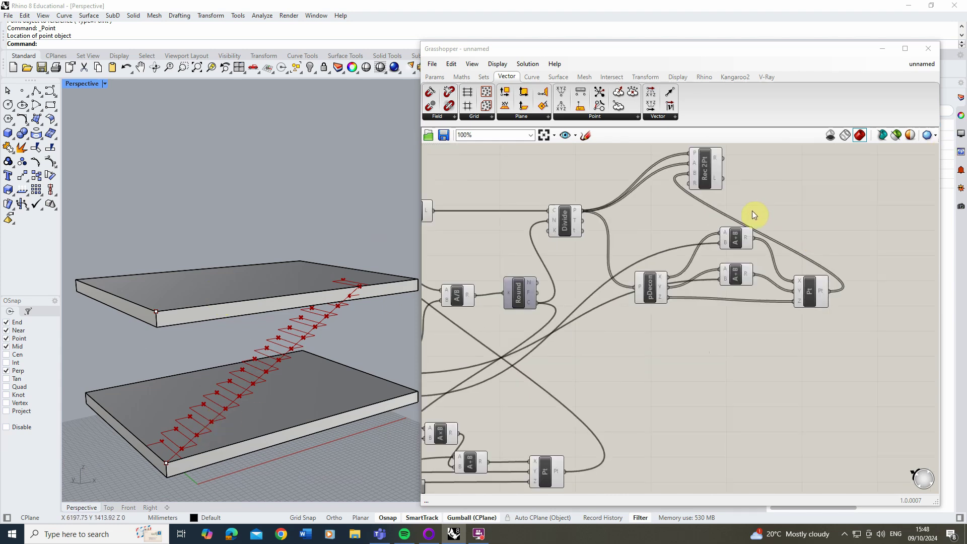
{"action": "left_click", "coordinate": [753, 189]}
{"action": "double_click", "coordinate": [834, 190]}
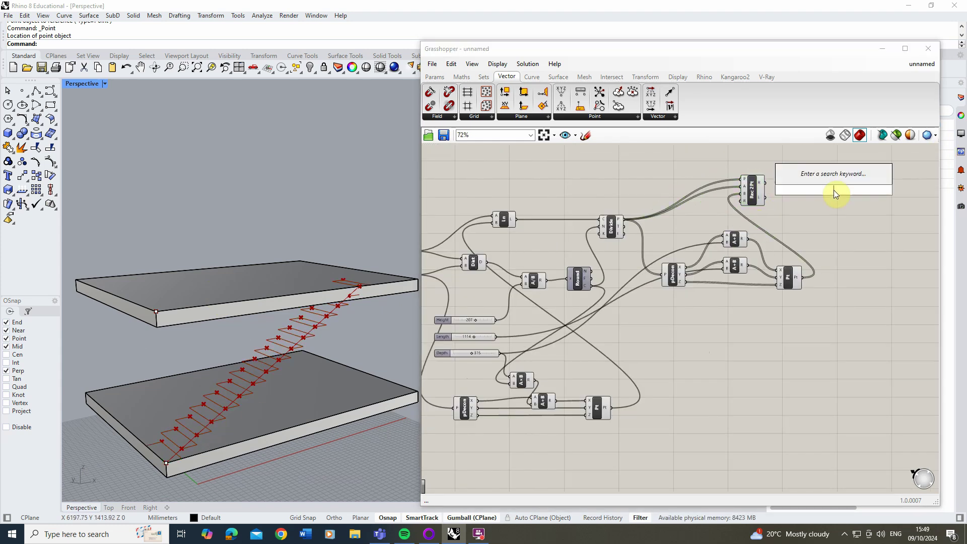
{"action": "type", "text": "extr"}
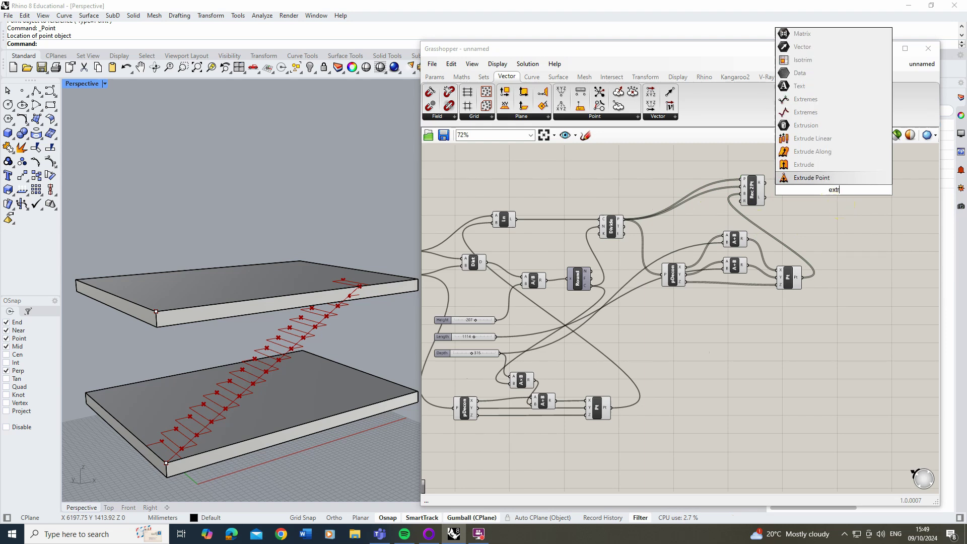
{"action": "left_click", "coordinate": [816, 164]}
{"action": "scroll", "coordinate": [824, 195], "scroll_direction": "up", "scroll_amount": 3}
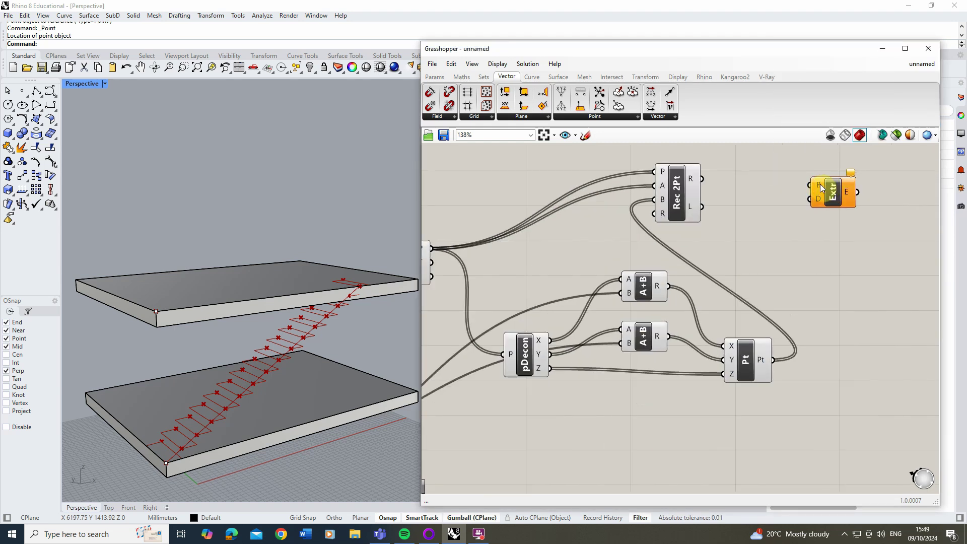
{"action": "left_click_drag", "start_coordinate": [843, 194], "coordinate": [839, 200]}
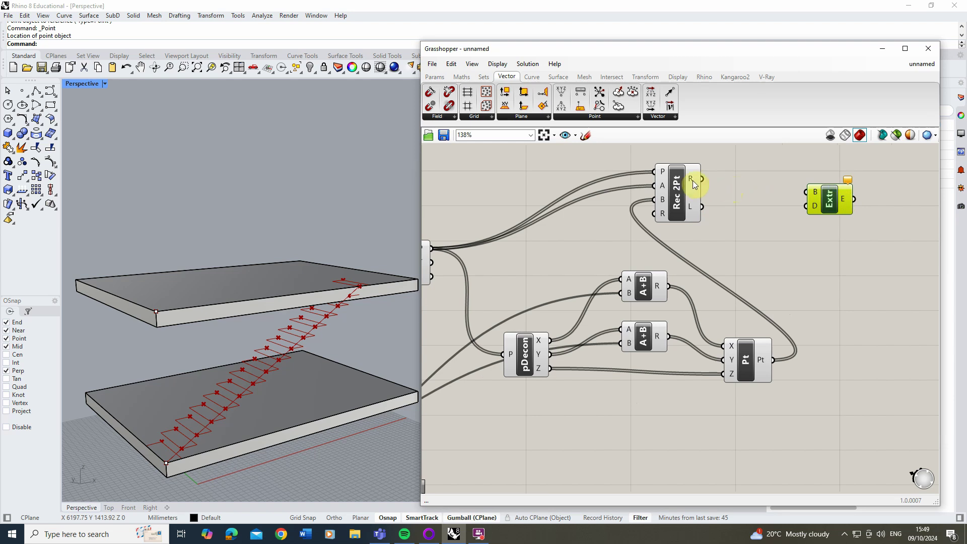
{"action": "left_click_drag", "start_coordinate": [702, 179], "coordinate": [801, 195]}
{"action": "left_click", "coordinate": [765, 242]}
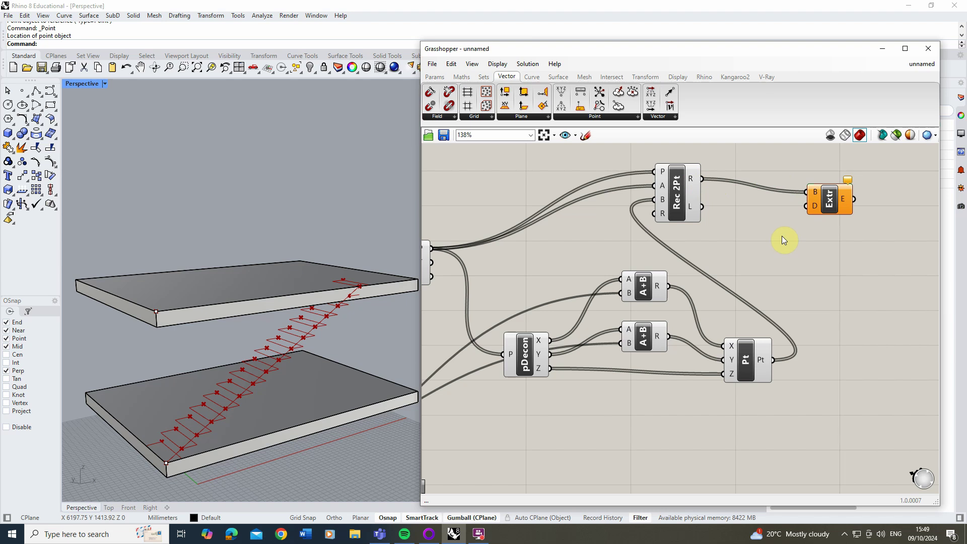
- Add a Construct Point component with Height connected to Z, and feed its Pt output into Extrude's D input
{"action": "scroll", "coordinate": [821, 313], "scroll_direction": "down", "scroll_amount": 5}
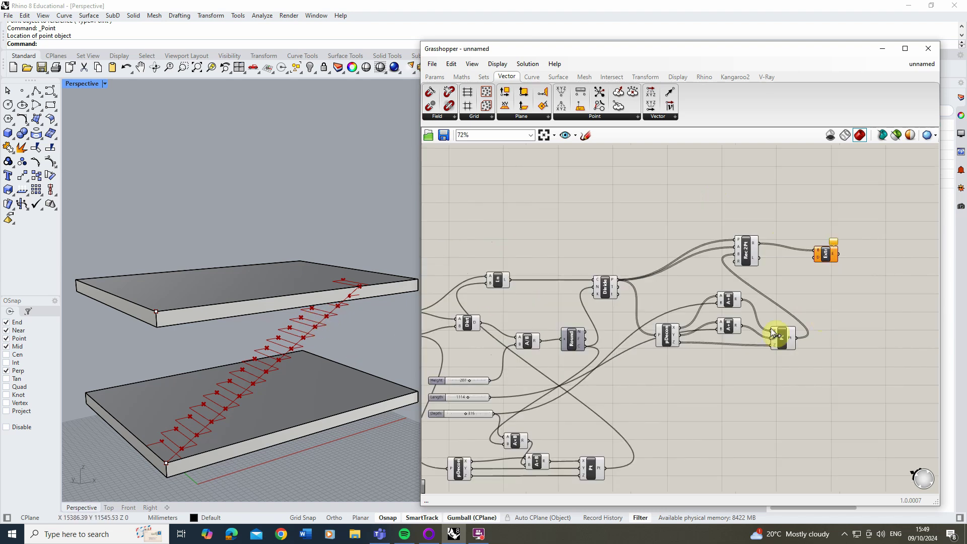
{"action": "scroll", "coordinate": [446, 388], "scroll_direction": "up", "scroll_amount": 3}
{"action": "scroll", "coordinate": [487, 334], "scroll_direction": "down", "scroll_amount": 3}
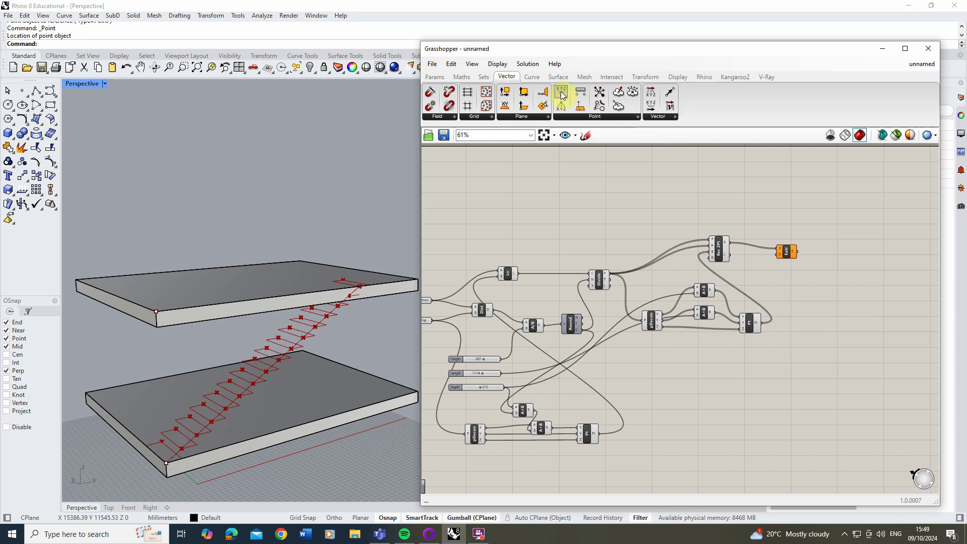
{"action": "left_click_drag", "start_coordinate": [563, 95], "coordinate": [688, 370]}
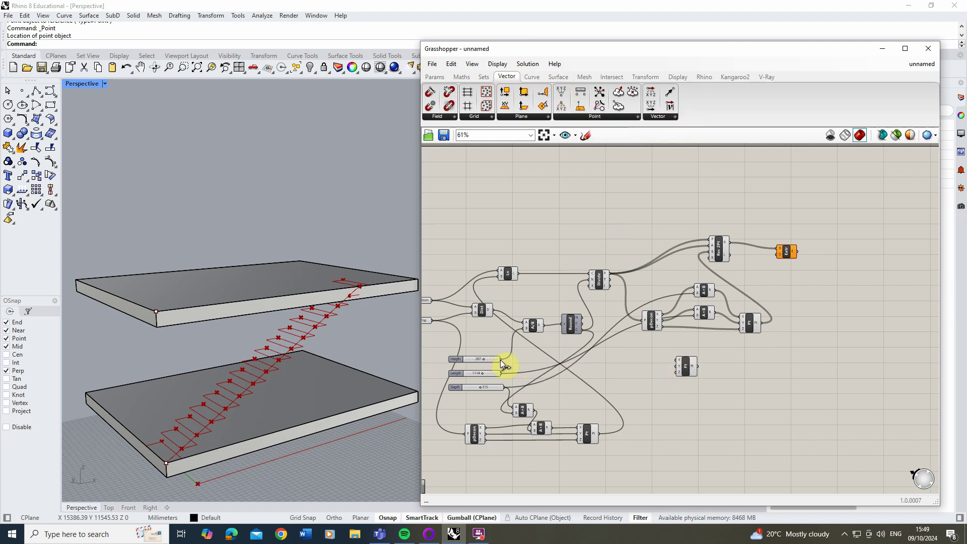
{"action": "left_click_drag", "start_coordinate": [500, 360], "coordinate": [777, 257]}
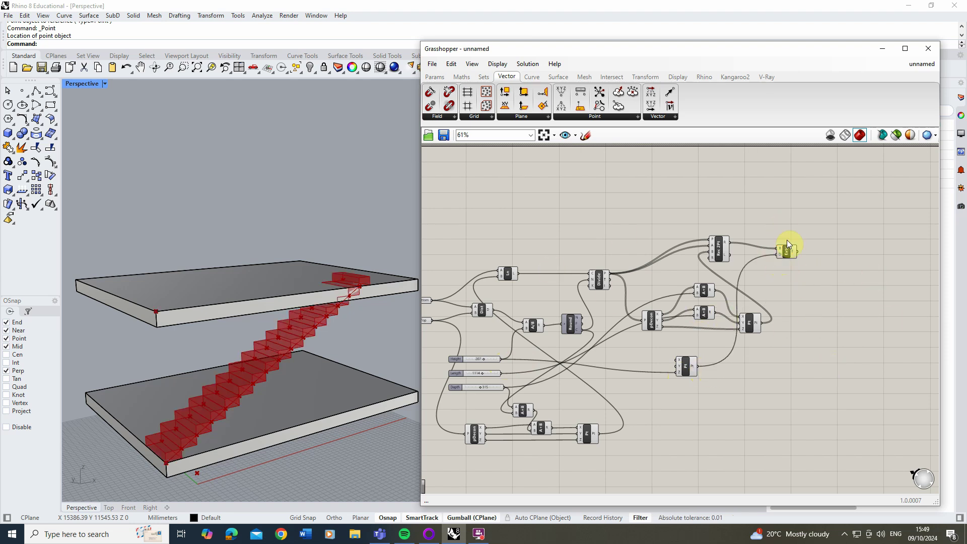
{"action": "left_click", "coordinate": [787, 247]}
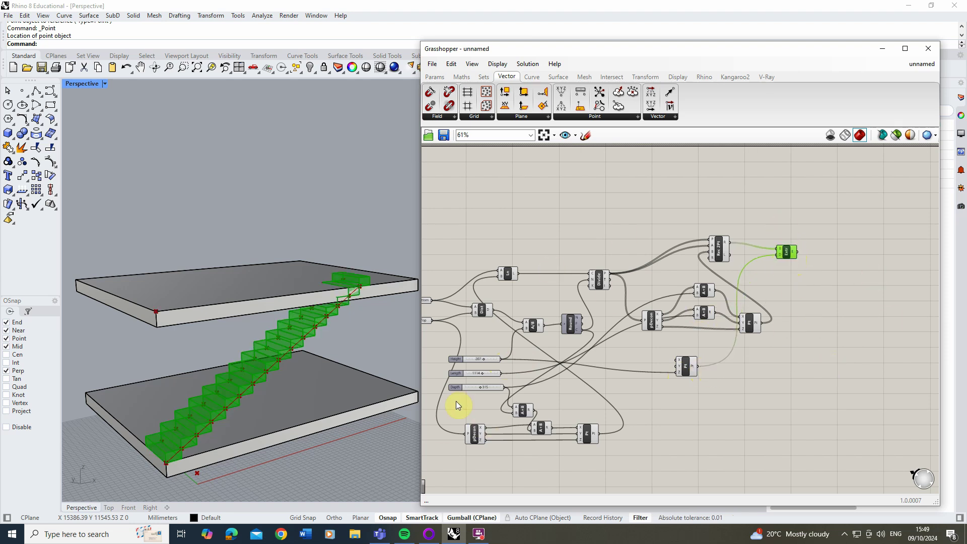
- Set the Height slider to 195 and the Length slider to 1385
{"action": "scroll", "coordinate": [460, 378], "scroll_direction": "up", "scroll_amount": 6}
{"action": "mouse_move", "coordinate": [532, 323]}
{"action": "left_mouse_down"}
{"action": "mouse_move", "coordinate": [493, 325]}
{"action": "mouse_move", "coordinate": [548, 327]}
{"action": "mouse_move", "coordinate": [523, 324]}
{"action": "left_mouse_up"}
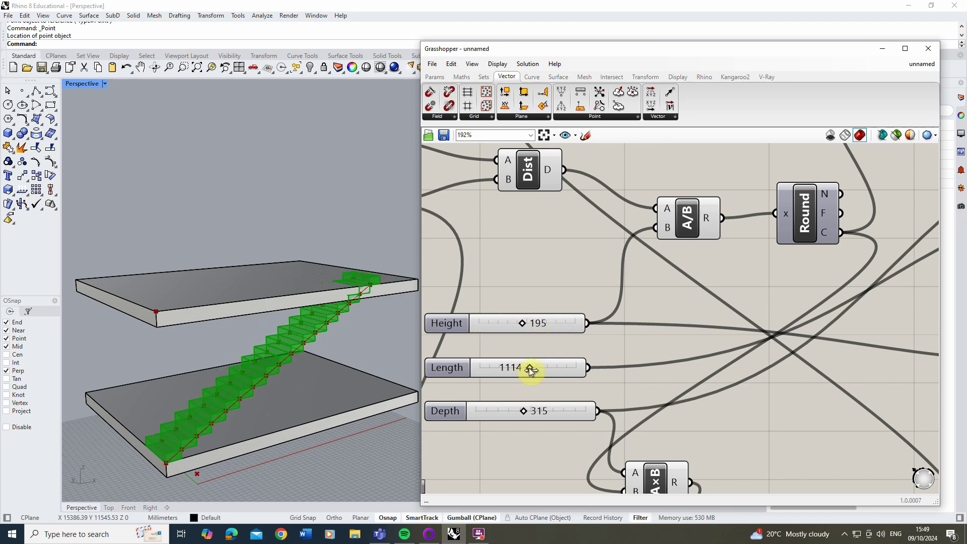
{"action": "left_click_drag", "start_coordinate": [530, 370], "coordinate": [566, 368]}
{"action": "scroll", "coordinate": [467, 347], "scroll_direction": "down", "scroll_amount": 4}
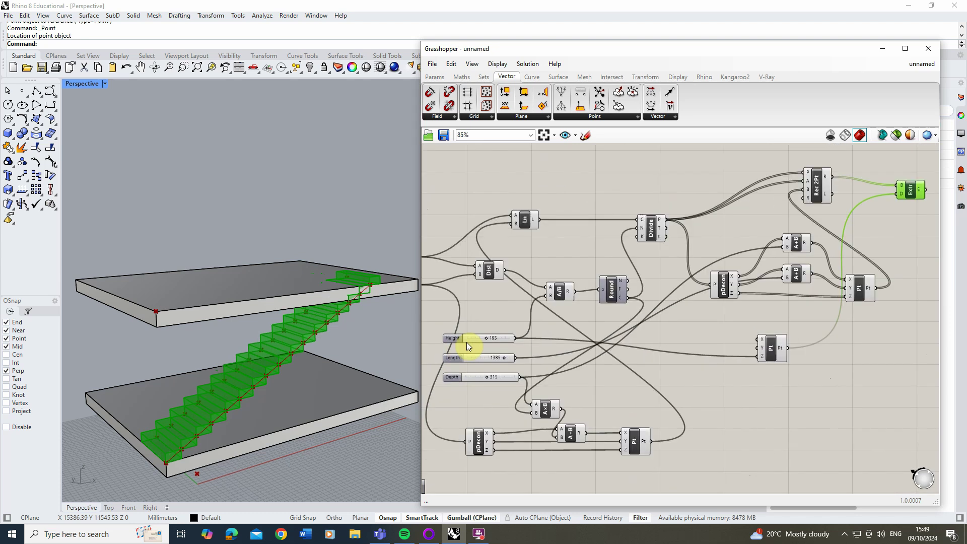
{"action": "left_click", "coordinate": [727, 322]}
- Reposition the Extrude component slightly lower on the canvas
{"action": "scroll", "coordinate": [225, 310], "scroll_direction": "down", "scroll_amount": 3}
{"action": "scroll", "coordinate": [264, 314], "scroll_direction": "up", "scroll_amount": 3}
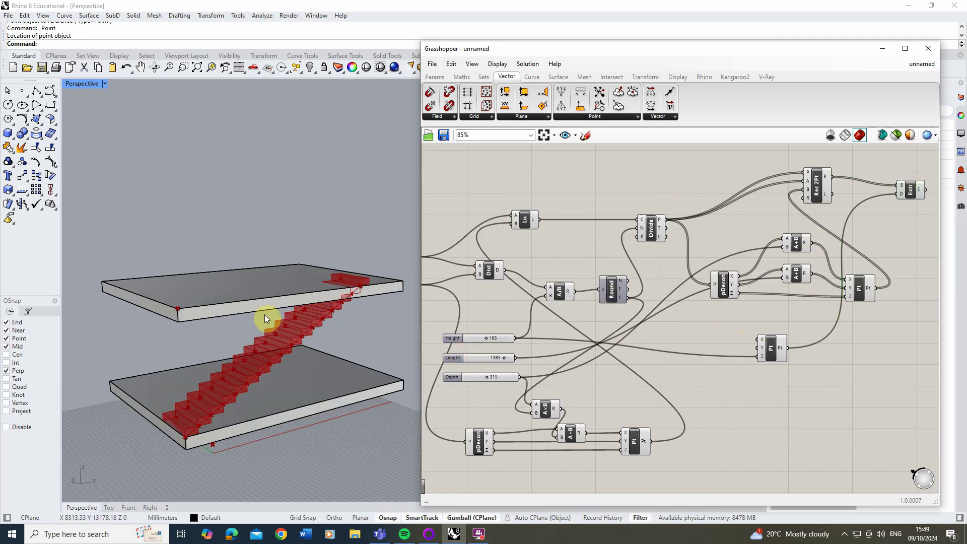
{"action": "left_click_drag", "start_coordinate": [917, 192], "coordinate": [922, 221]}
{"action": "scroll", "coordinate": [695, 240], "scroll_direction": "down", "scroll_amount": 2}
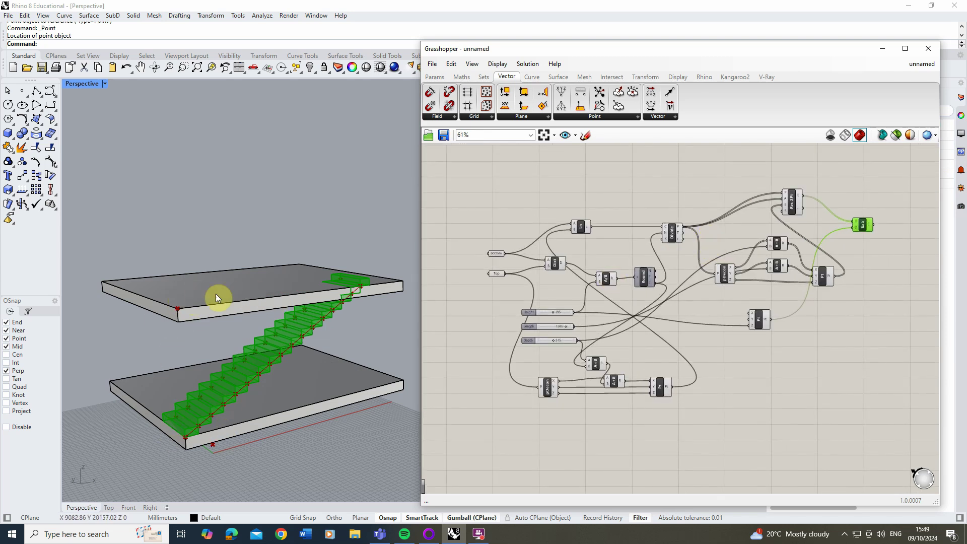
- Select both stair reference points in the Rhino model and move them together along Y, clear of the slabs
{"action": "left_click", "coordinate": [178, 309]}
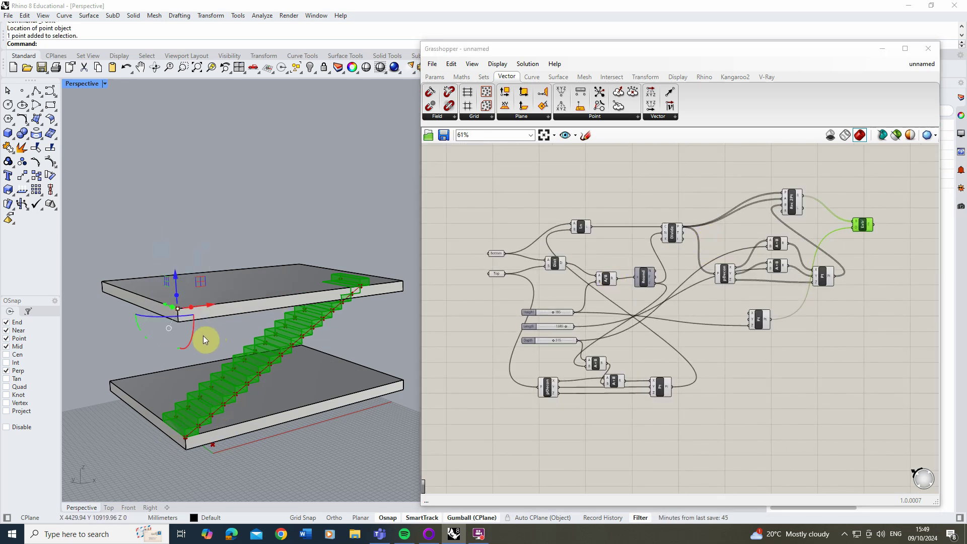
{"action": "left_click_drag", "start_coordinate": [150, 270], "coordinate": [197, 446]}
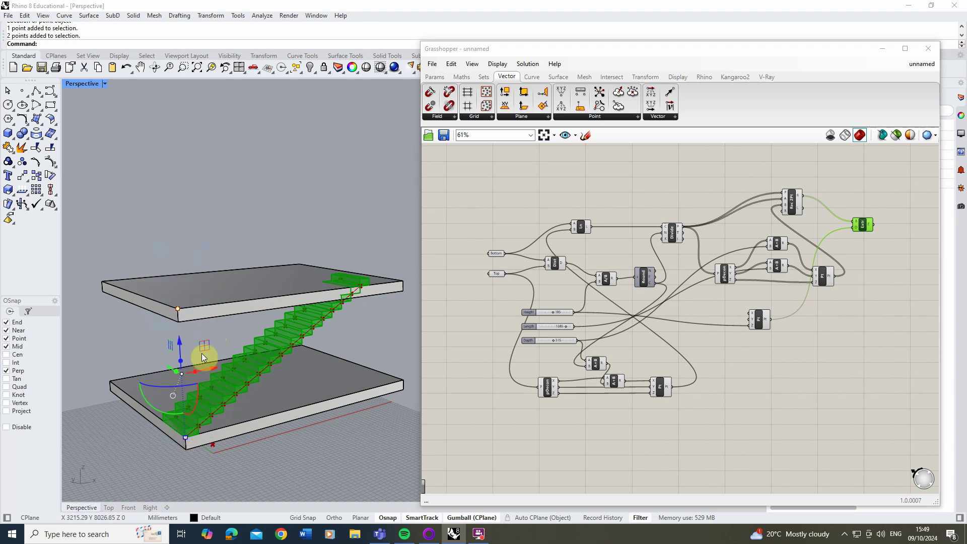
{"action": "right_click_drag", "start_coordinate": [205, 356], "coordinate": [145, 372]}
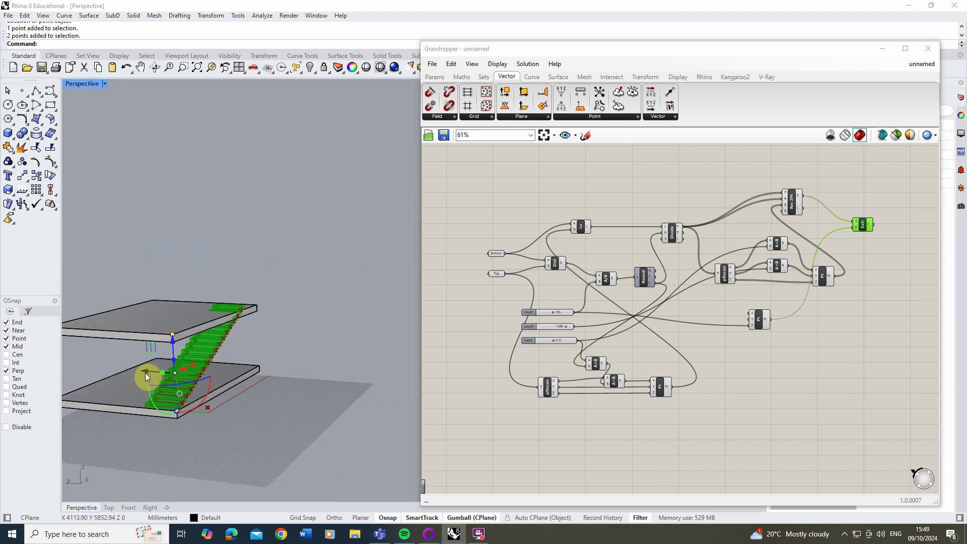
{"action": "left_click_drag", "start_coordinate": [145, 373], "coordinate": [300, 391]}
{"action": "left_click", "coordinate": [383, 355]}
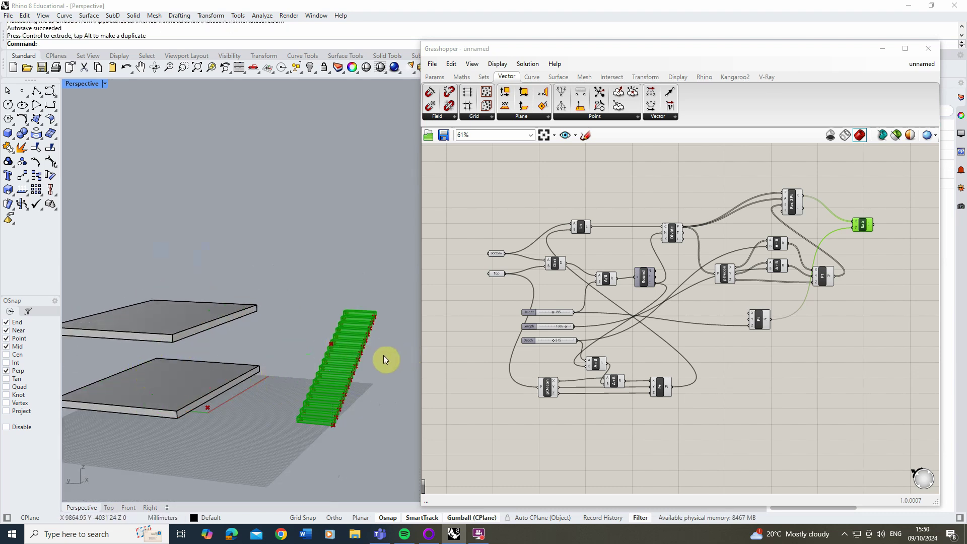
- Raise the upper stair reference point vertically well above the upper slab to extend the staircase
{"action": "right_click_drag", "start_coordinate": [383, 355], "coordinate": [348, 340]}
{"action": "left_click_drag", "start_coordinate": [305, 337], "coordinate": [304, 337]}
{"action": "left_click_drag", "start_coordinate": [294, 301], "coordinate": [298, 244]}
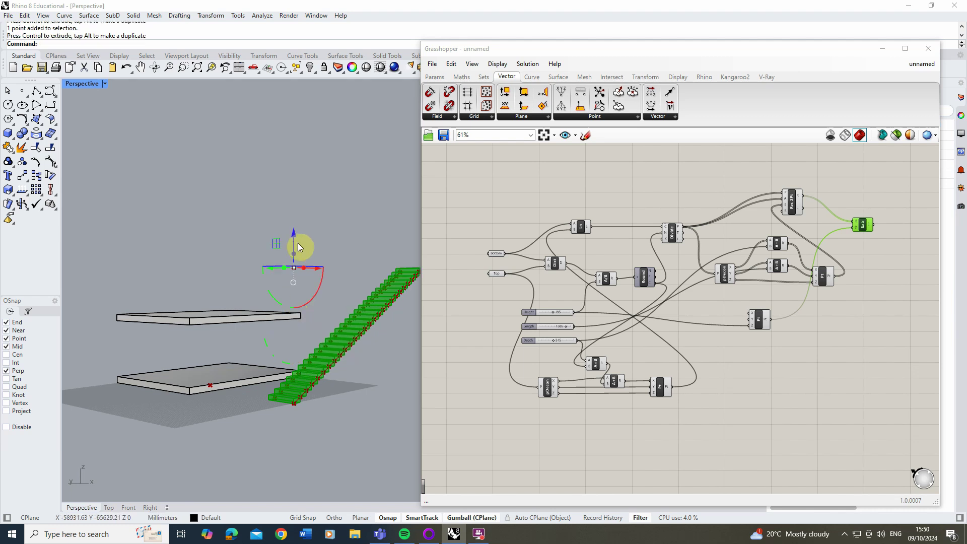
- Lower the upper stair reference point vertically to between the two slab levels to shorten the staircase
{"action": "right_click_drag", "start_coordinate": [298, 244], "coordinate": [408, 331]}
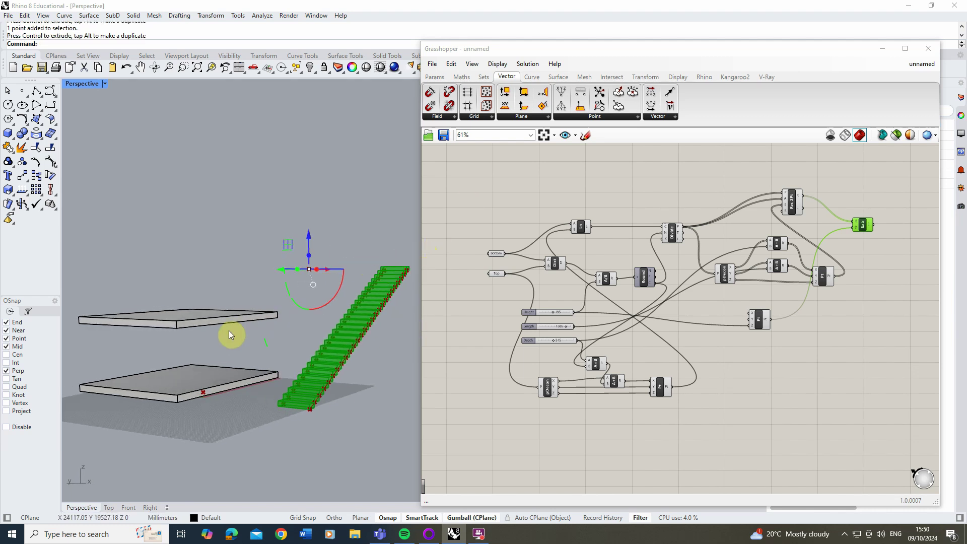
{"action": "right_click_drag", "start_coordinate": [231, 333], "coordinate": [379, 294]}
{"action": "scroll", "coordinate": [379, 294], "scroll_direction": "up", "scroll_amount": 5}
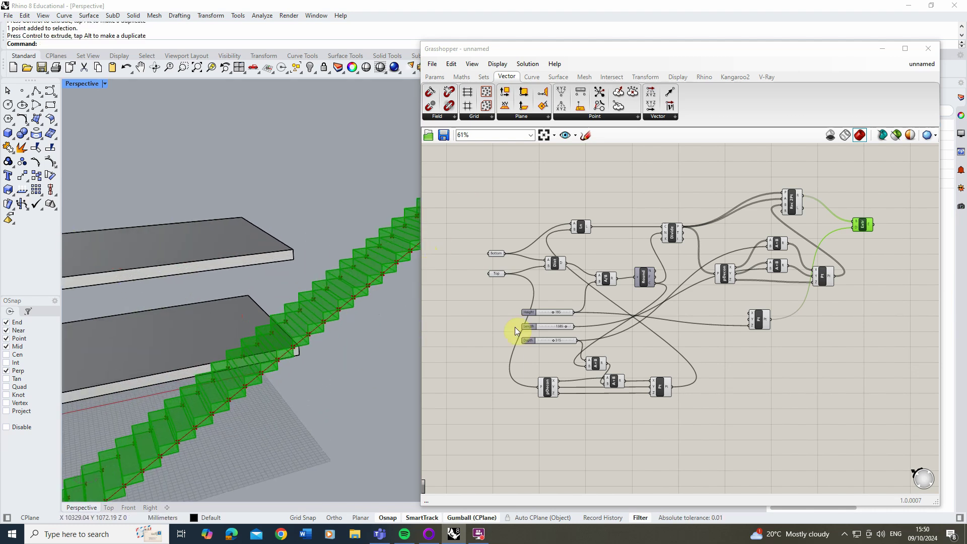
{"action": "scroll", "coordinate": [211, 295], "scroll_direction": "down", "scroll_amount": 10}
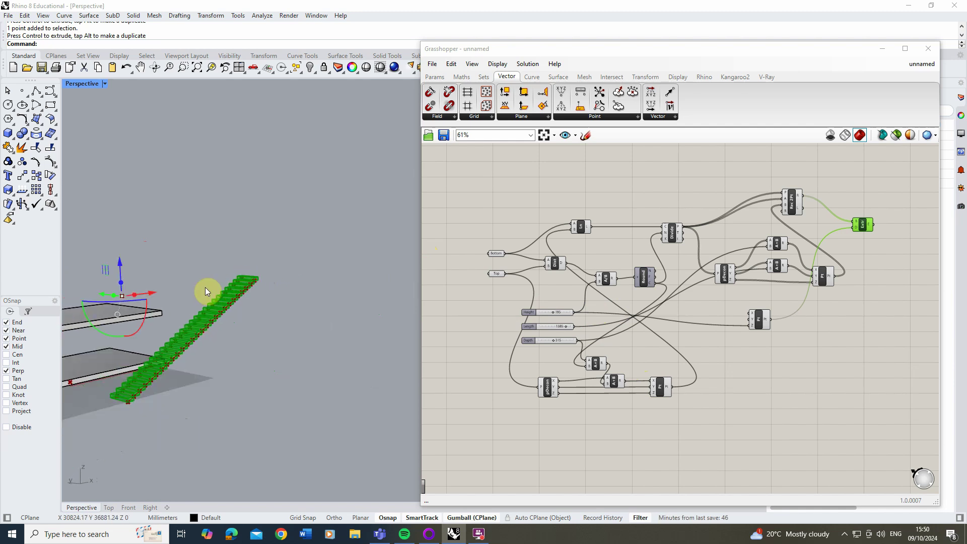
{"action": "left_click_drag", "start_coordinate": [120, 266], "coordinate": [256, 280]}
{"action": "right_click_drag", "start_coordinate": [256, 280], "coordinate": [288, 288]}
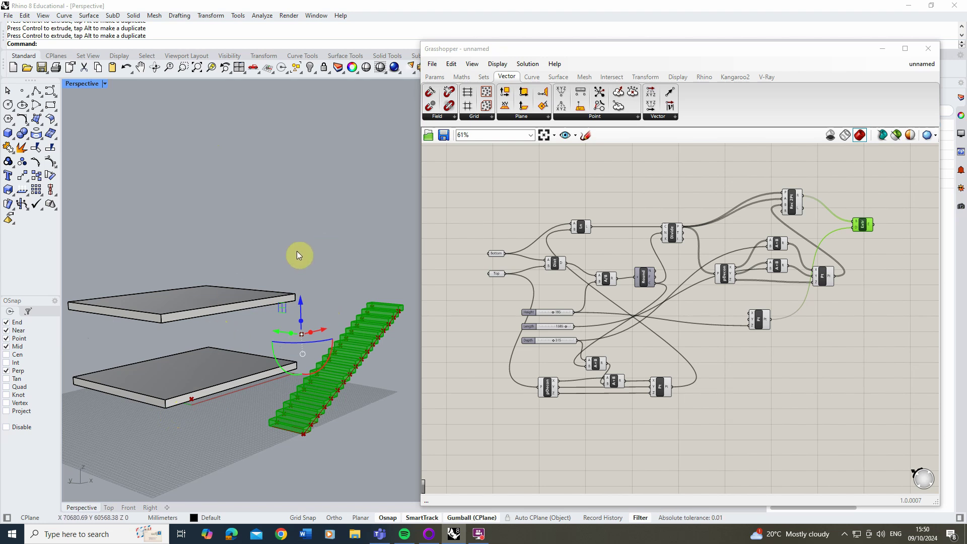
- Set the Height slider to 202, try a Length of 969, and set the Length slider to 1368
{"action": "scroll", "coordinate": [527, 327], "scroll_direction": "up", "scroll_amount": 4}
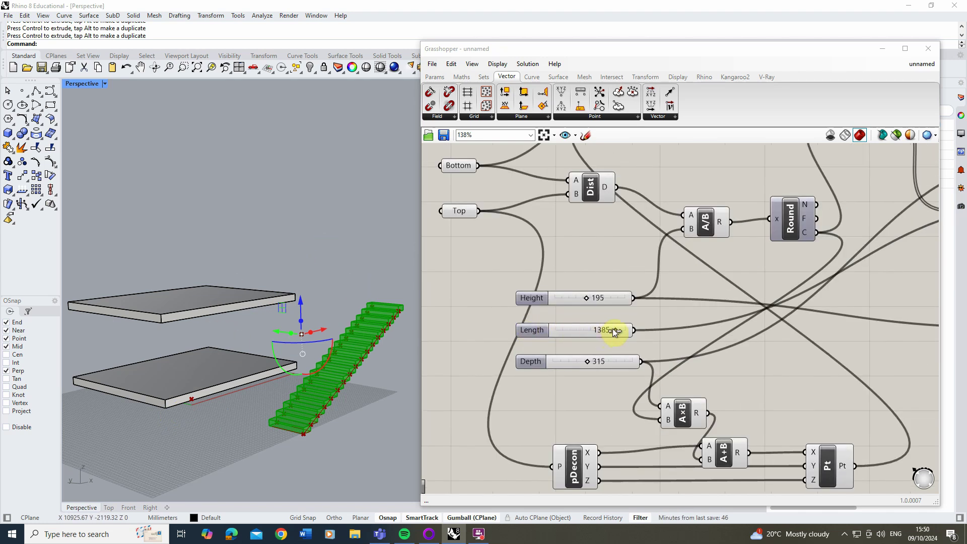
{"action": "left_click_drag", "start_coordinate": [613, 329], "coordinate": [580, 330]}
{"action": "left_click_drag", "start_coordinate": [597, 299], "coordinate": [600, 299]}
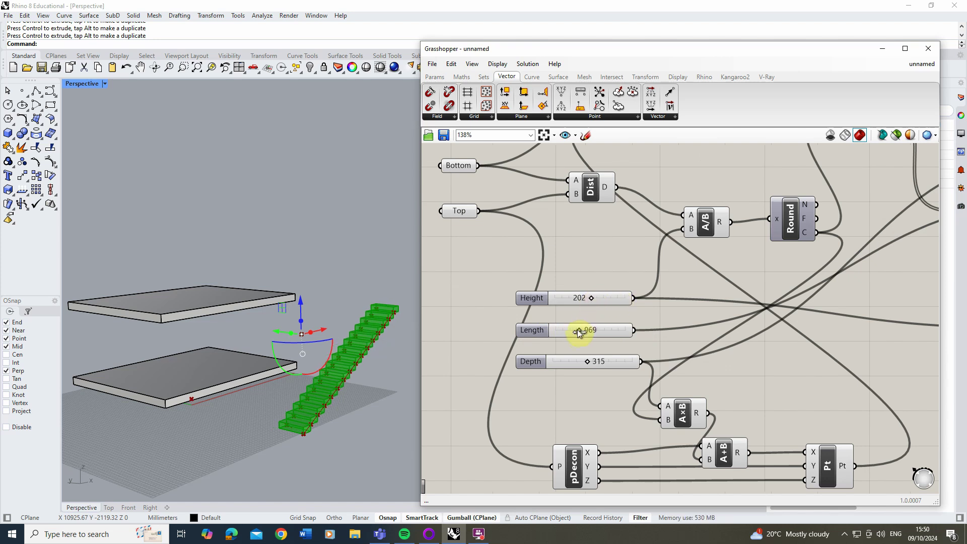
{"action": "left_click_drag", "start_coordinate": [579, 329], "coordinate": [614, 331]}
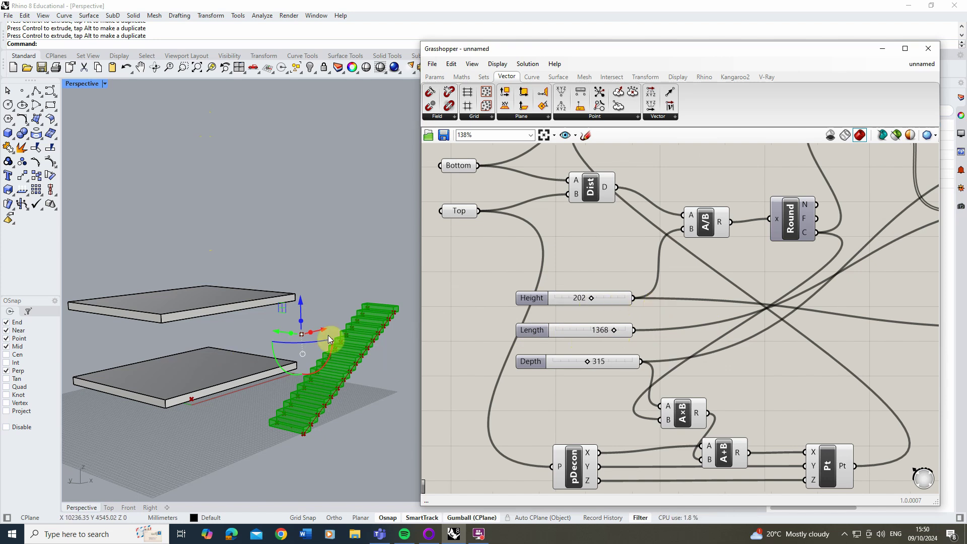
- Examine the staircase's steps up close and check the Line component that connects the reference points in the definition
{"action": "scroll", "coordinate": [285, 353], "scroll_direction": "down", "scroll_amount": 2}
{"action": "scroll", "coordinate": [222, 437], "scroll_direction": "up", "scroll_amount": 5}
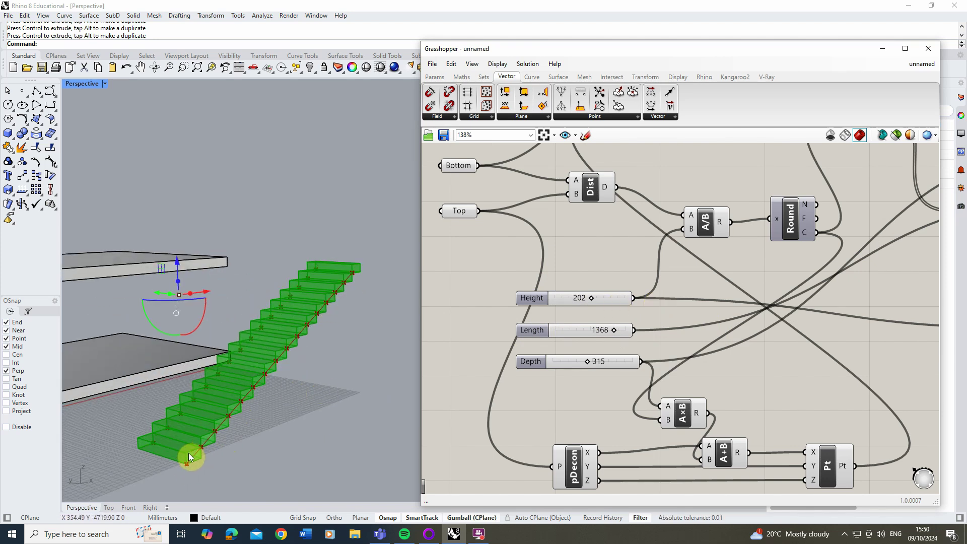
{"action": "scroll", "coordinate": [642, 302], "scroll_direction": "down", "scroll_amount": 3}
{"action": "scroll", "coordinate": [619, 226], "scroll_direction": "up", "scroll_amount": 2}
{"action": "left_click", "coordinate": [618, 226]}
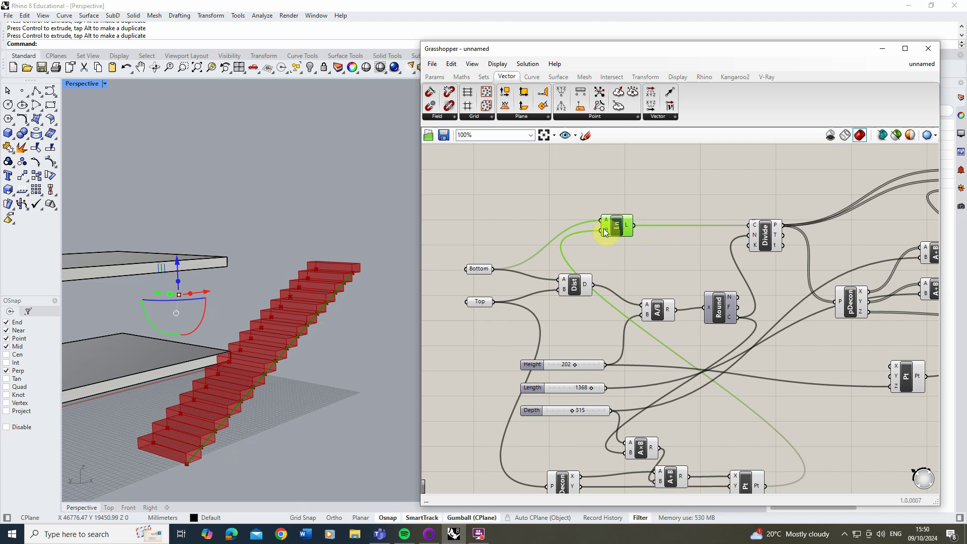
{"action": "scroll", "coordinate": [552, 244], "scroll_direction": "down", "scroll_amount": 3}
{"action": "left_click", "coordinate": [576, 217]}
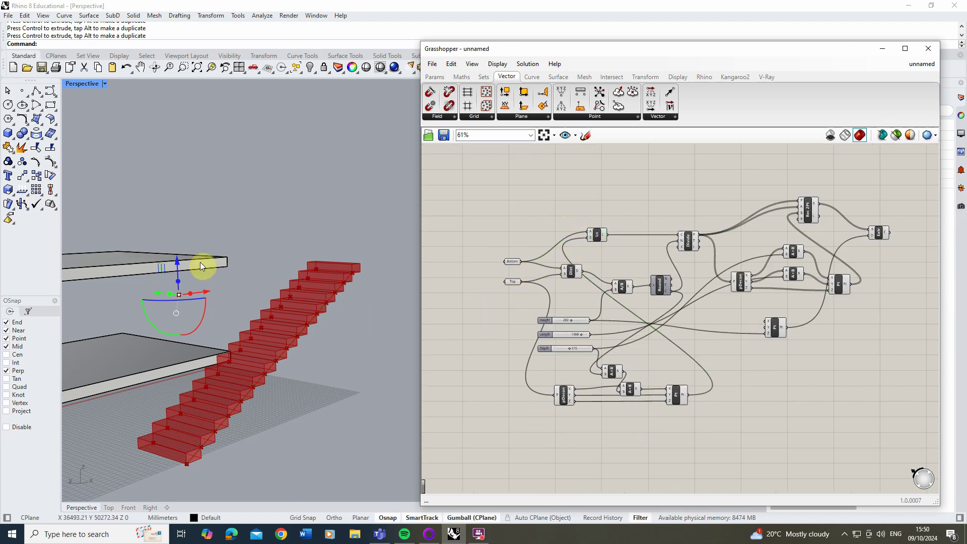
{"action": "scroll", "coordinate": [285, 280], "scroll_direction": "down", "scroll_amount": 2}
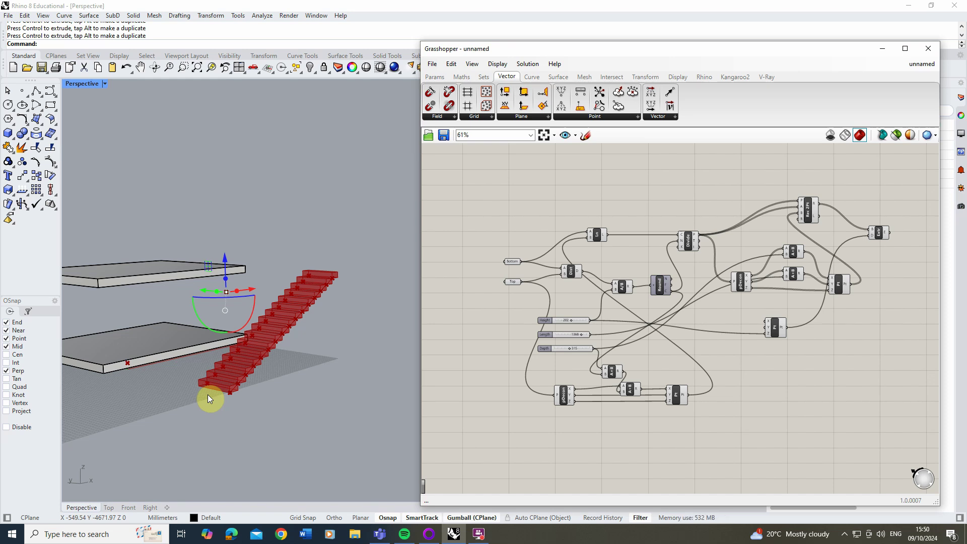
- Set the Height slider to 221 and the Length slider to 1424, and check the updated staircase
{"action": "scroll", "coordinate": [572, 325], "scroll_direction": "up", "scroll_amount": 4}
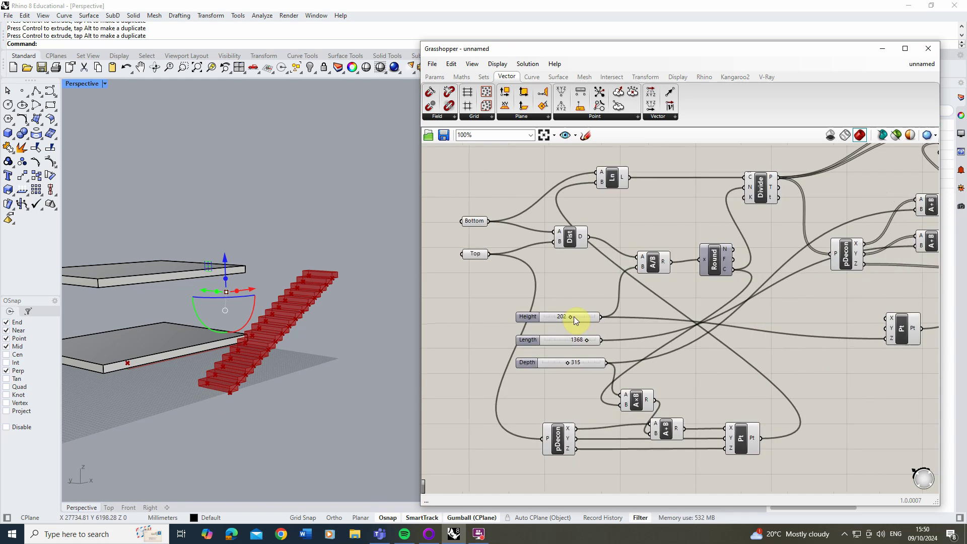
{"action": "left_click_drag", "start_coordinate": [571, 319], "coordinate": [591, 341]}
{"action": "scroll", "coordinate": [251, 305], "scroll_direction": "down", "scroll_amount": 3}
{"action": "scroll", "coordinate": [251, 304], "scroll_direction": "up", "scroll_amount": 5}
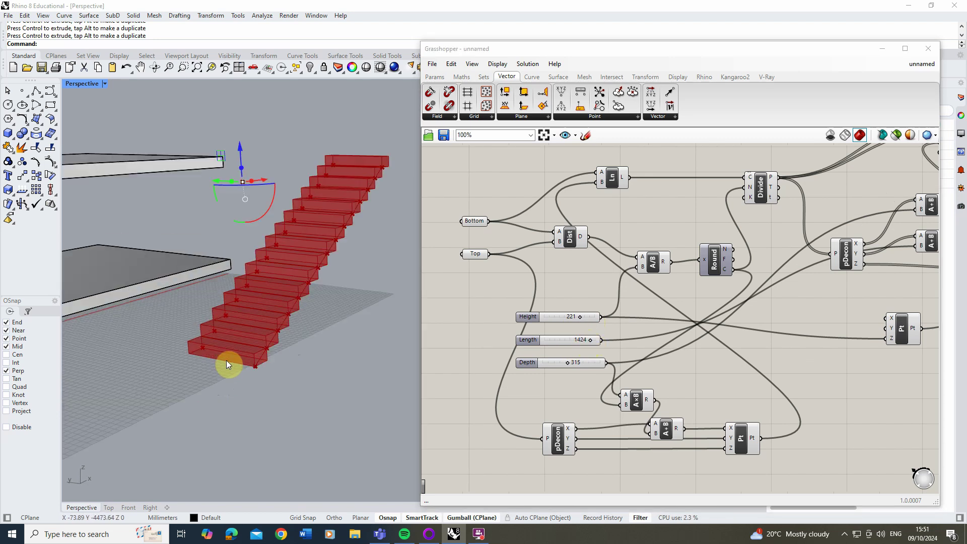
{"action": "scroll", "coordinate": [220, 364], "scroll_direction": "down", "scroll_amount": 2}
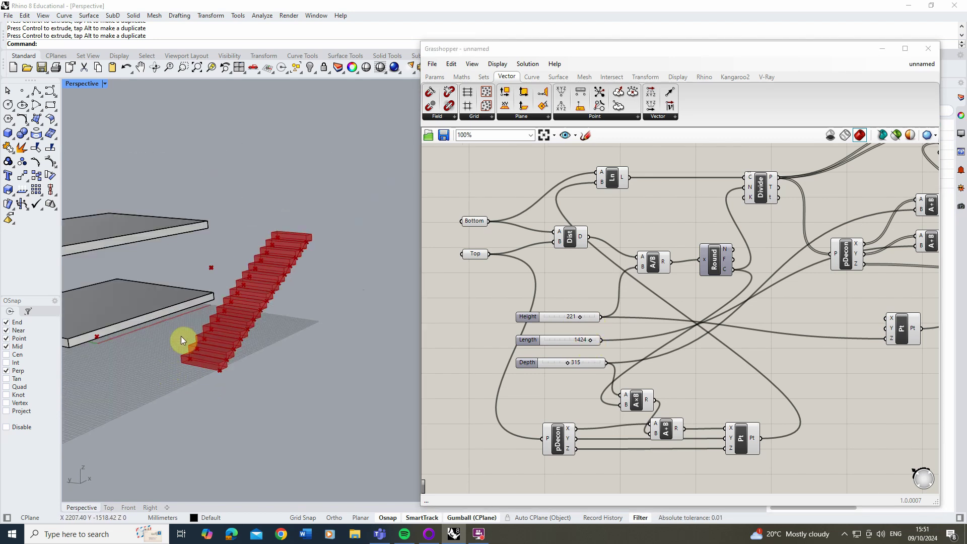
- Bake the Extrude component's stair steps into the Rhino model with the default attributes
{"action": "scroll", "coordinate": [519, 254], "scroll_direction": "down", "scroll_amount": 3}
{"action": "scroll", "coordinate": [798, 233], "scroll_direction": "up", "scroll_amount": 2}
{"action": "left_click", "coordinate": [796, 235]}
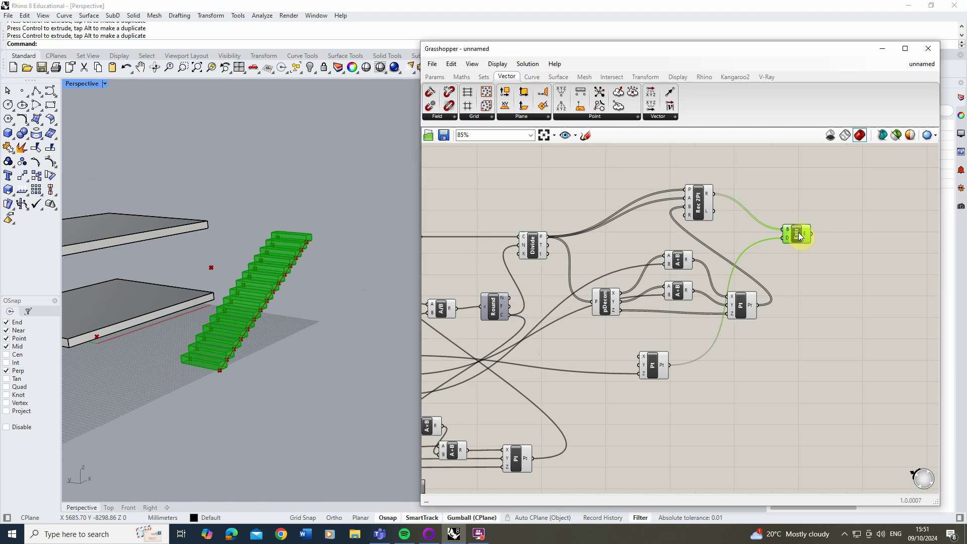
{"action": "right_click", "coordinate": [798, 237]}
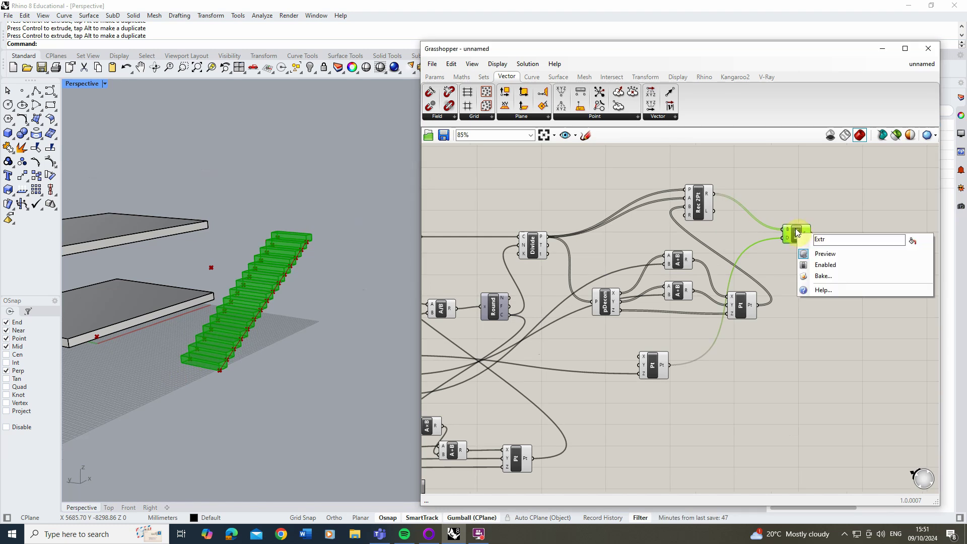
{"action": "left_click", "coordinate": [828, 277]}
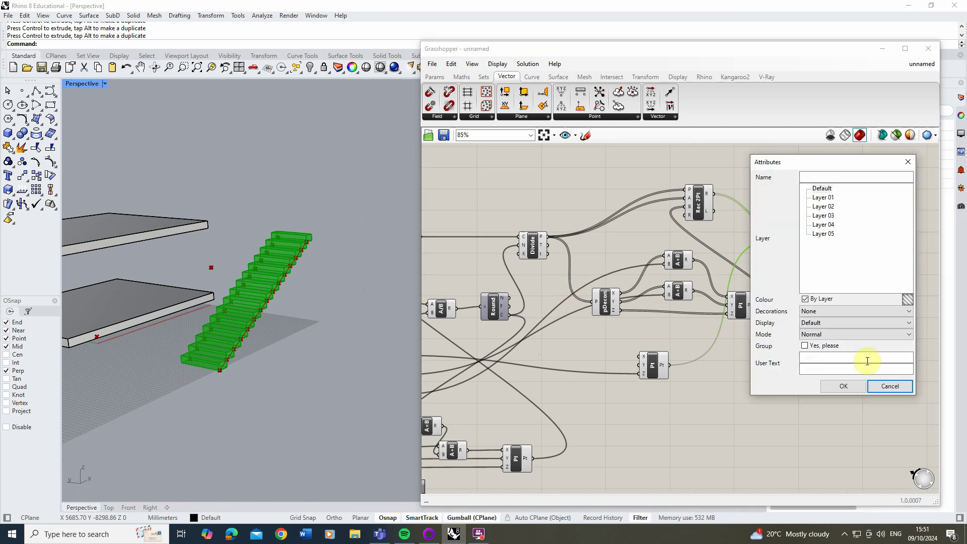
{"action": "left_click", "coordinate": [845, 389]}
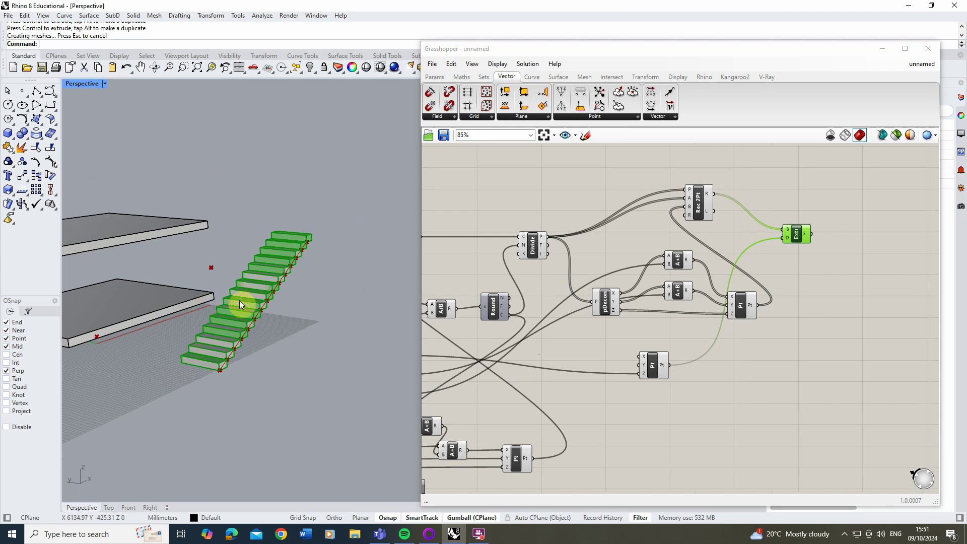
- Move the baked stair steps aside from the Grasshopper preview and delete them
{"action": "right_click_drag", "start_coordinate": [240, 301], "coordinate": [341, 289]}
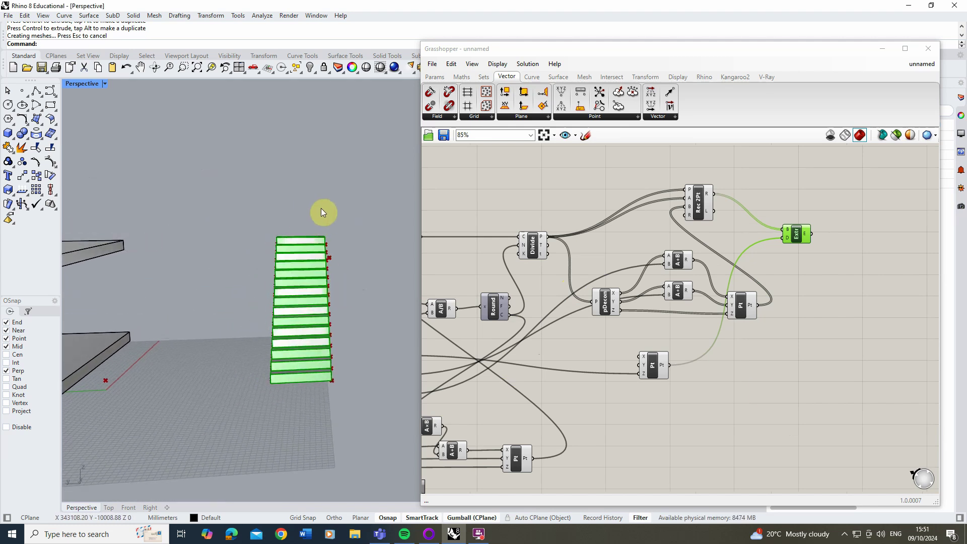
{"action": "left_click_drag", "start_coordinate": [295, 392], "coordinate": [313, 350]}
{"action": "left_click_drag", "start_coordinate": [273, 325], "coordinate": [146, 324]}
{"action": "right_click_drag", "start_coordinate": [146, 324], "coordinate": [350, 299]}
{"action": "key", "text": "Delete"}
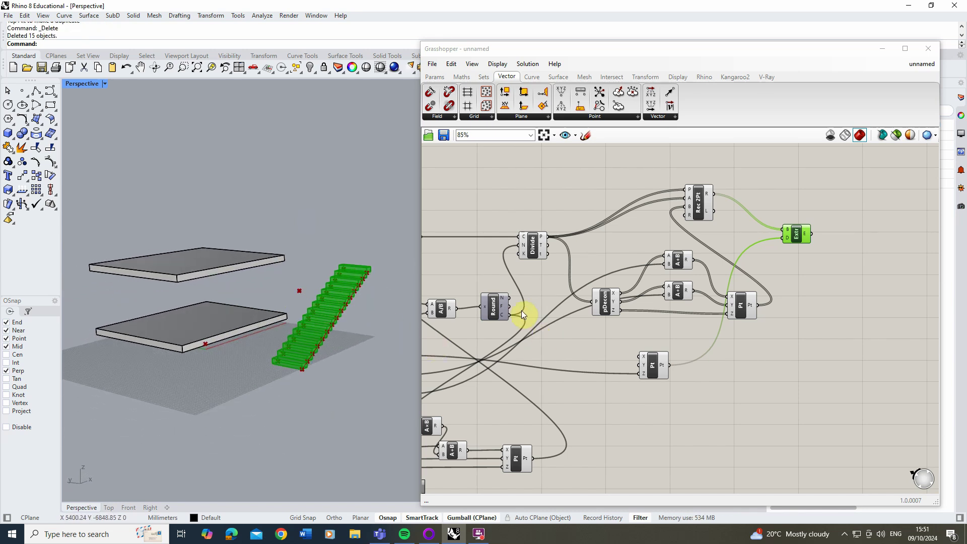
{"action": "scroll", "coordinate": [754, 303], "scroll_direction": "down", "scroll_amount": 2}
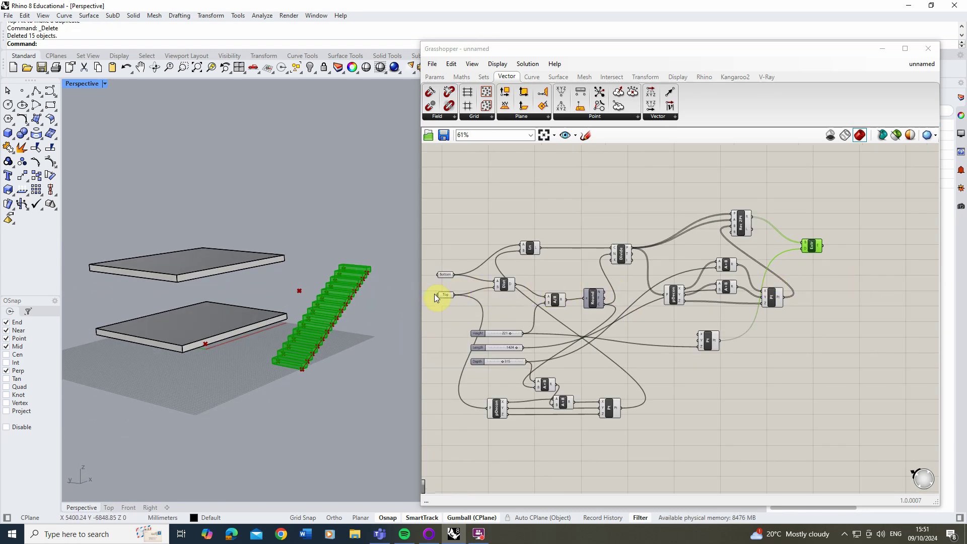
{"action": "scroll", "coordinate": [434, 294], "scroll_direction": "up", "scroll_amount": 1}
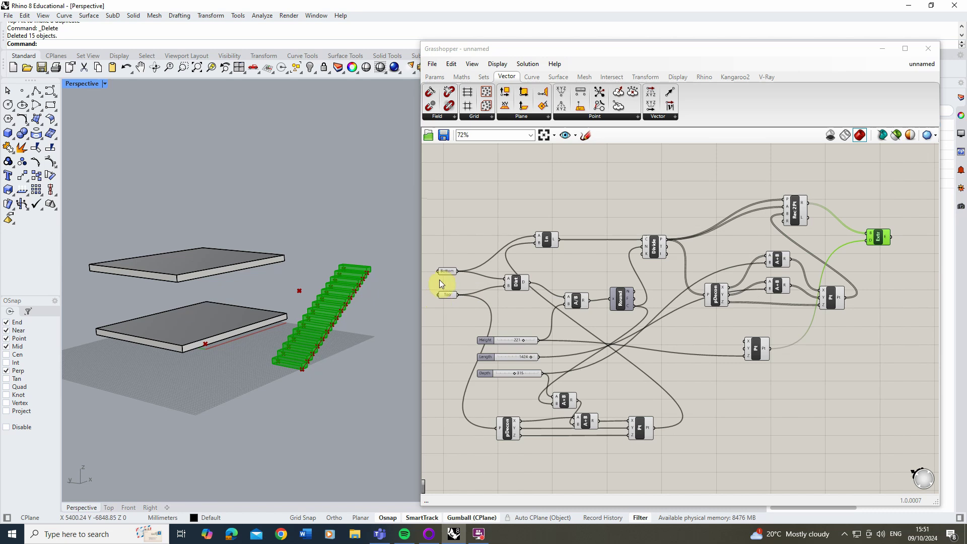